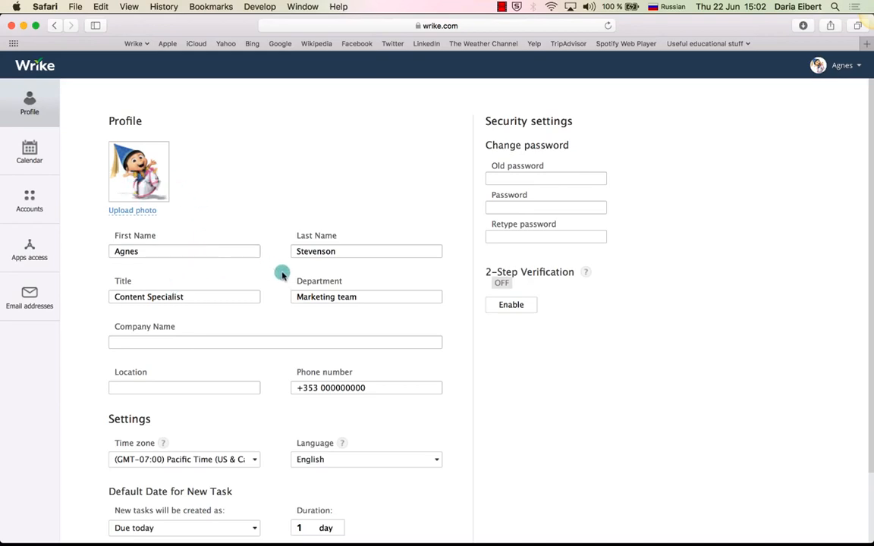
- Look through the available interface languages in the profile settings without choosing a different one
scroll(267, 335, down, 2)
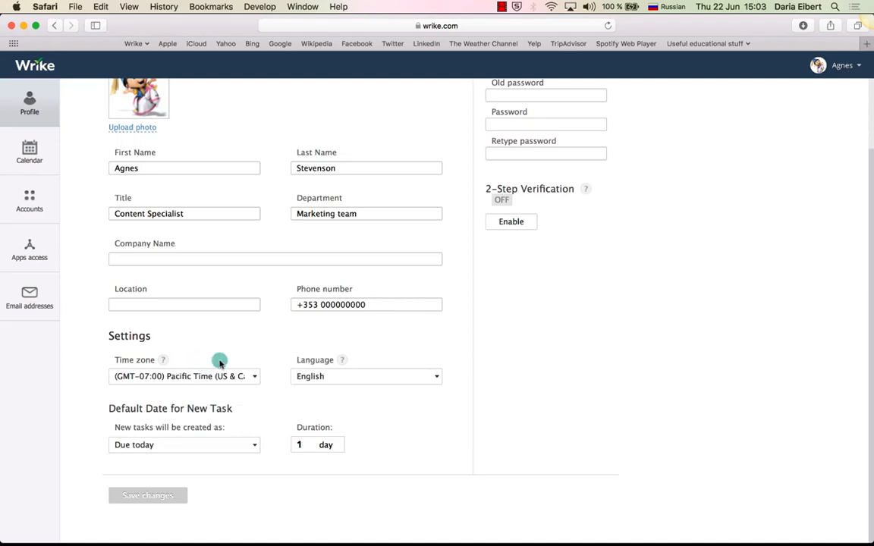
click(436, 377)
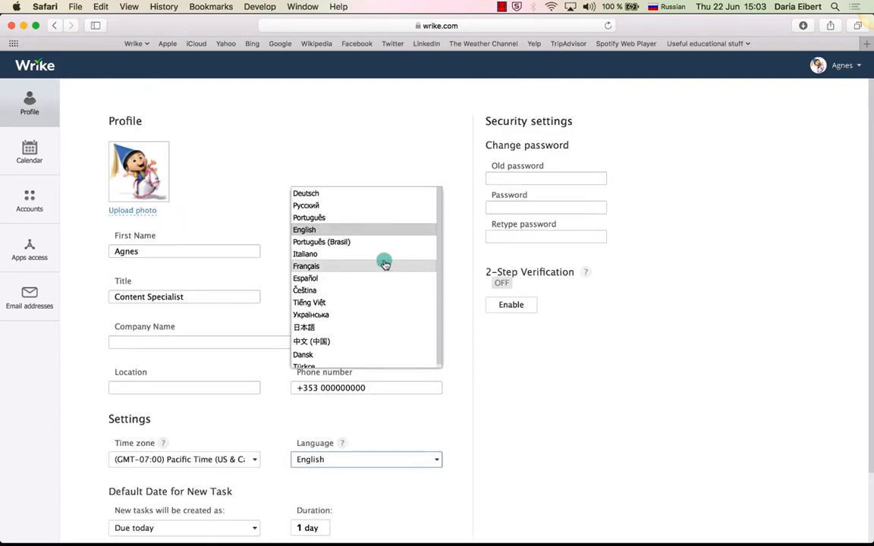
scroll(363, 267, down, 1)
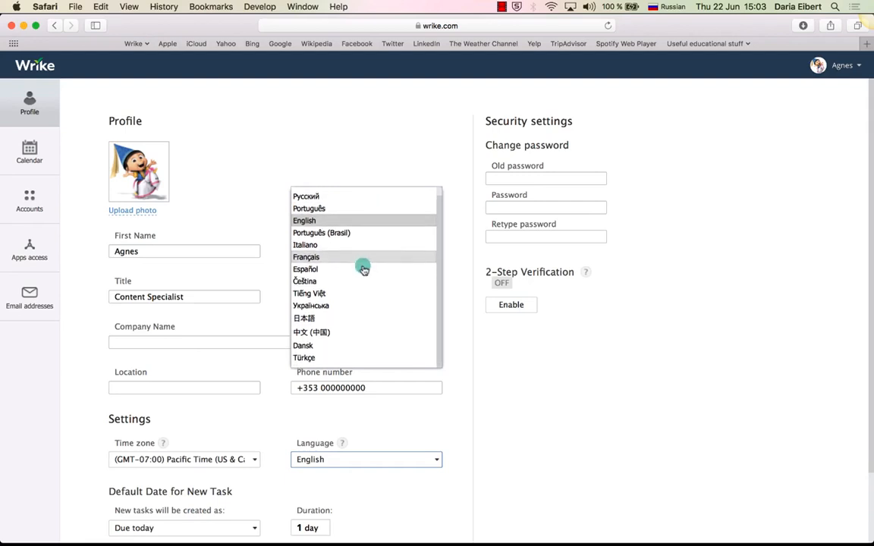
scroll(362, 267, up, 1)
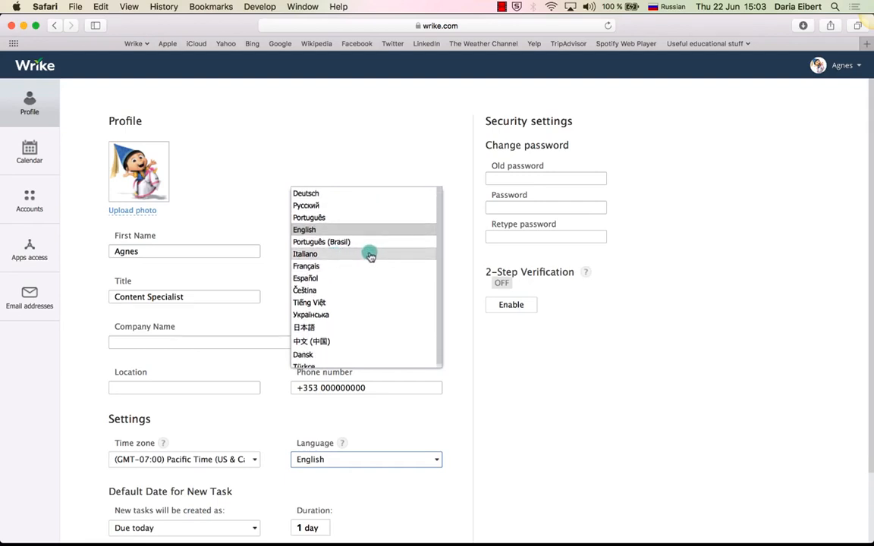
click(459, 409)
- Set the default date for new tasks to Backlogged and save the profile changes
scroll(457, 416, down, 3)
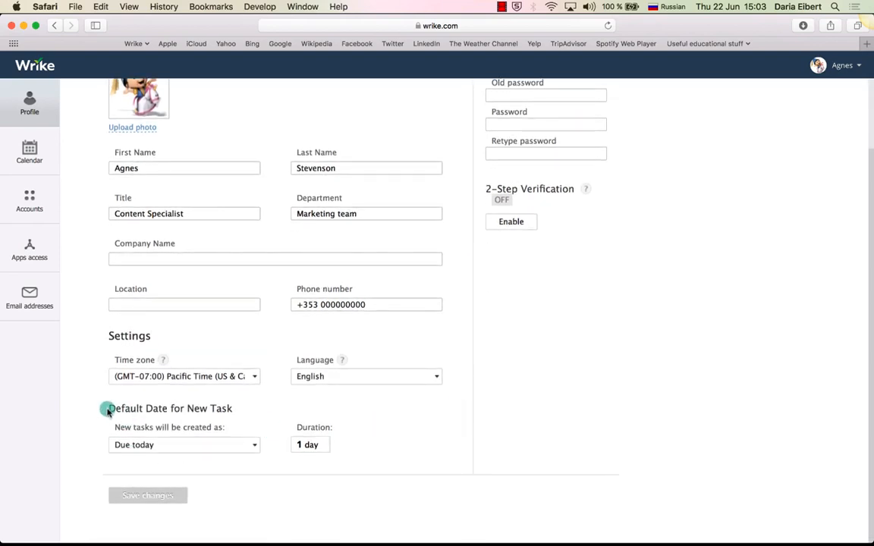
mouse_move(107, 411)
mouse_down()
mouse_move(222, 418)
mouse_move(125, 400)
mouse_move(112, 409)
mouse_up()
click(222, 418)
click(106, 416)
click(252, 447)
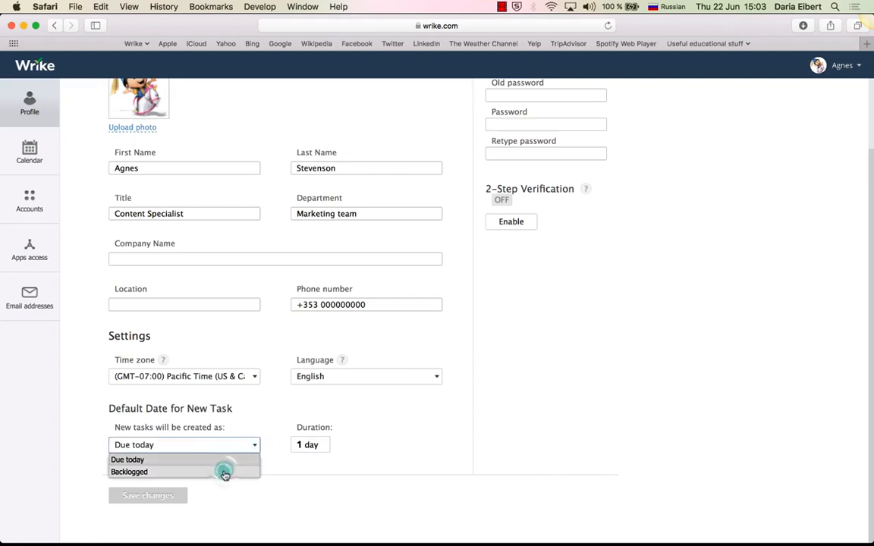
click(225, 471)
scroll(225, 471, down, 3)
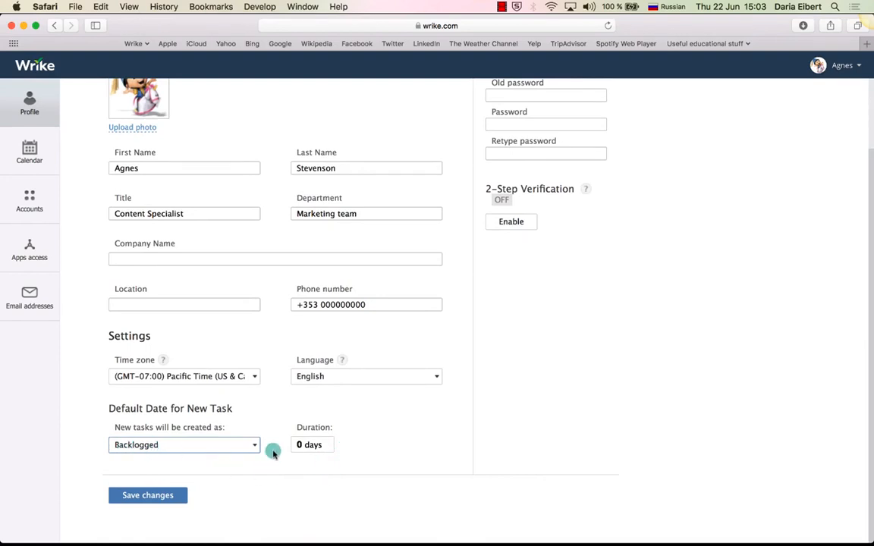
click(135, 496)
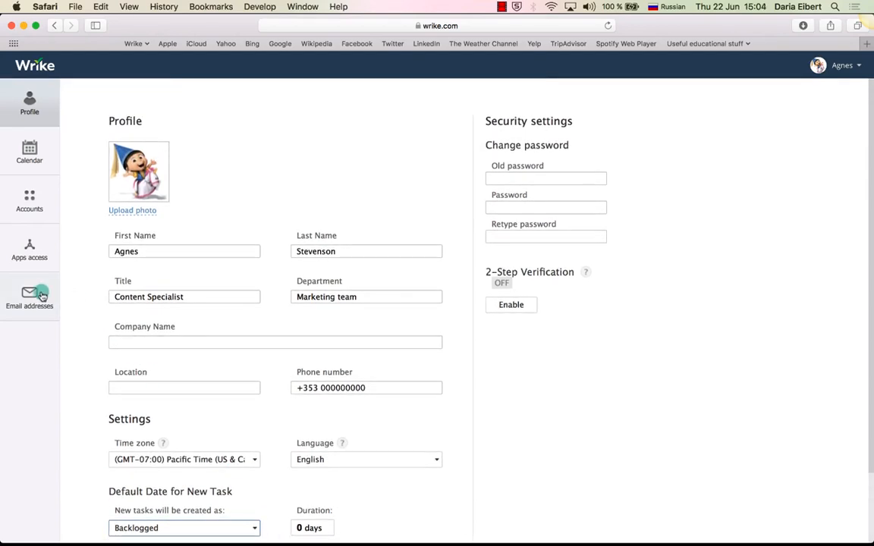
- Open the email address settings and review the email notification options for mentions, own tasks and followed tasks
click(41, 294)
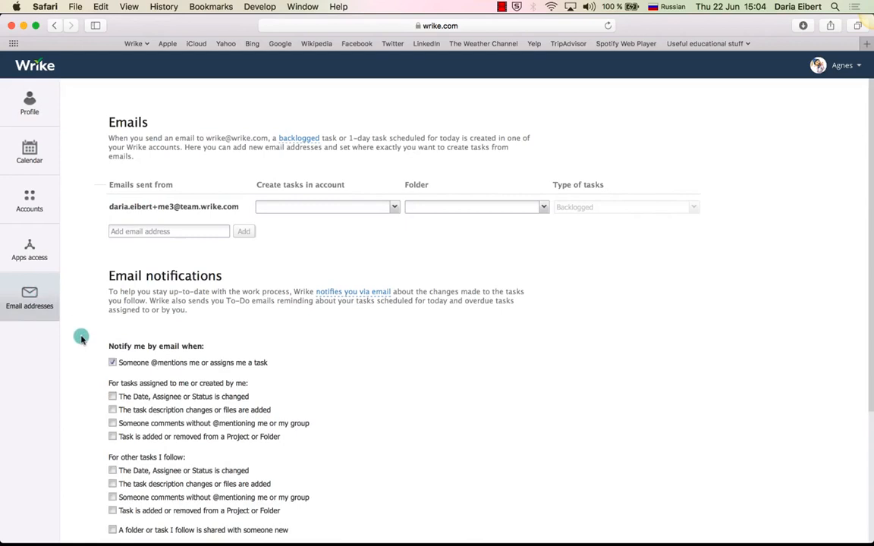
scroll(81, 339, down, 5)
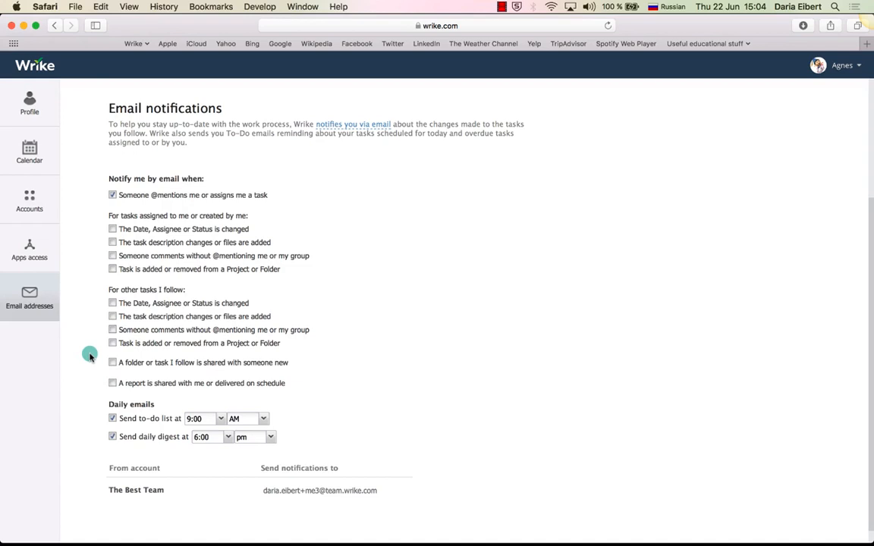
scroll(89, 357, up, 1)
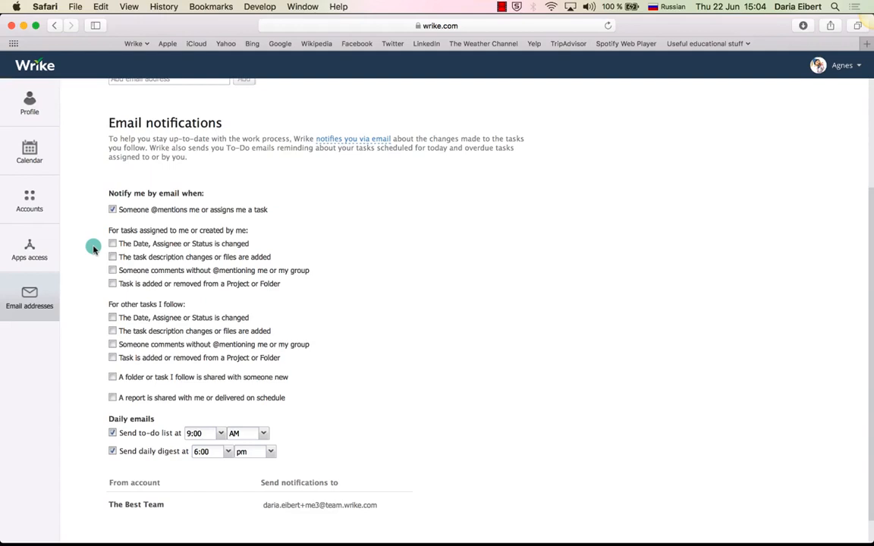
drag(107, 228, 129, 232)
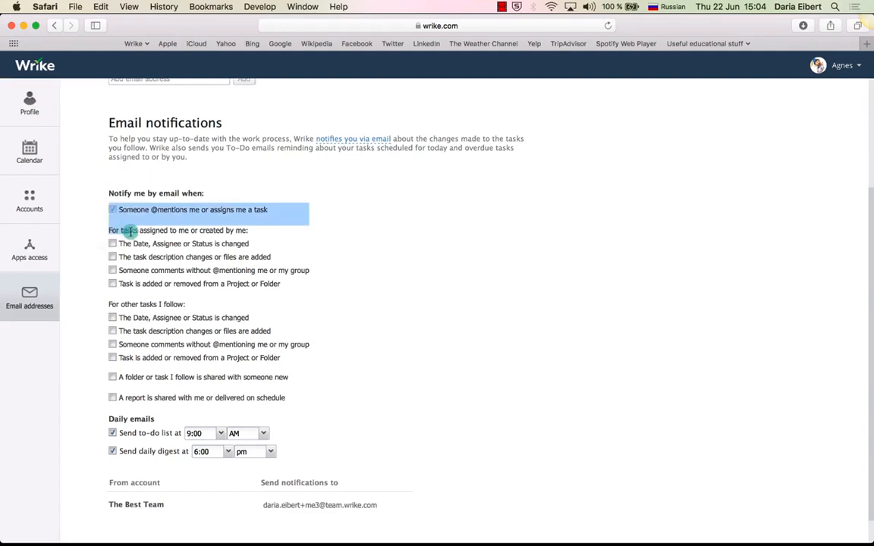
click(143, 235)
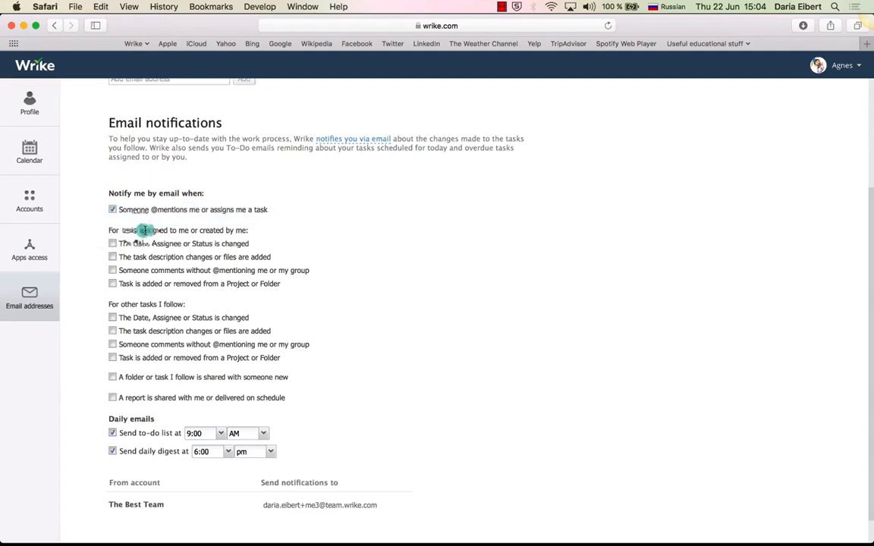
double_click(148, 230)
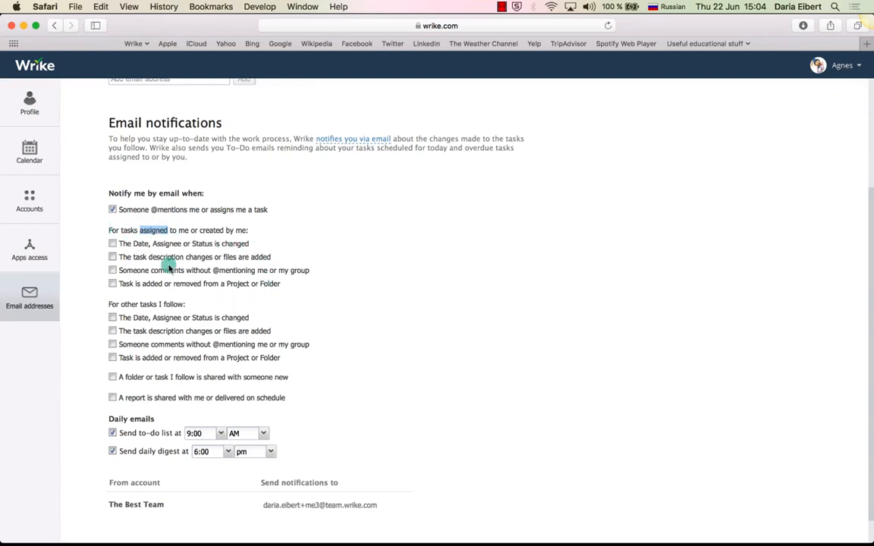
click(81, 237)
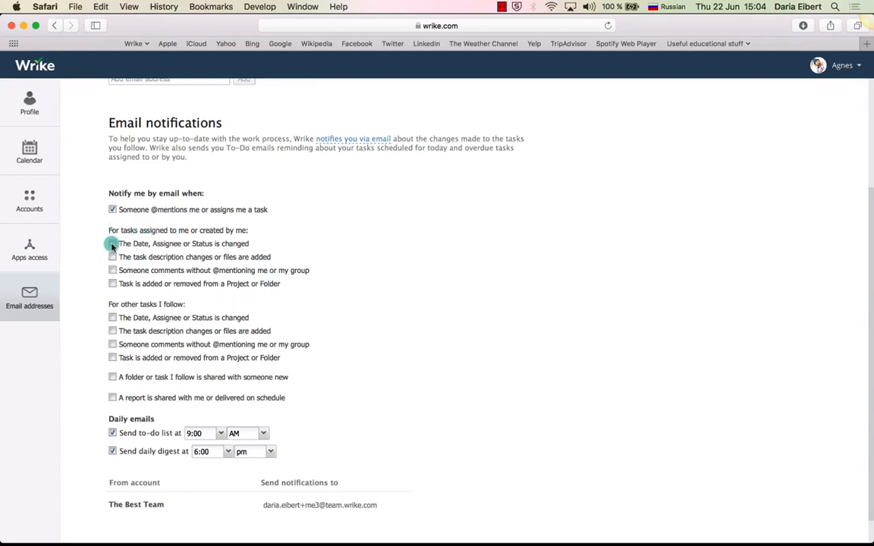
- Enable all four email notification types for tasks assigned to or created by the account owner
click(112, 243)
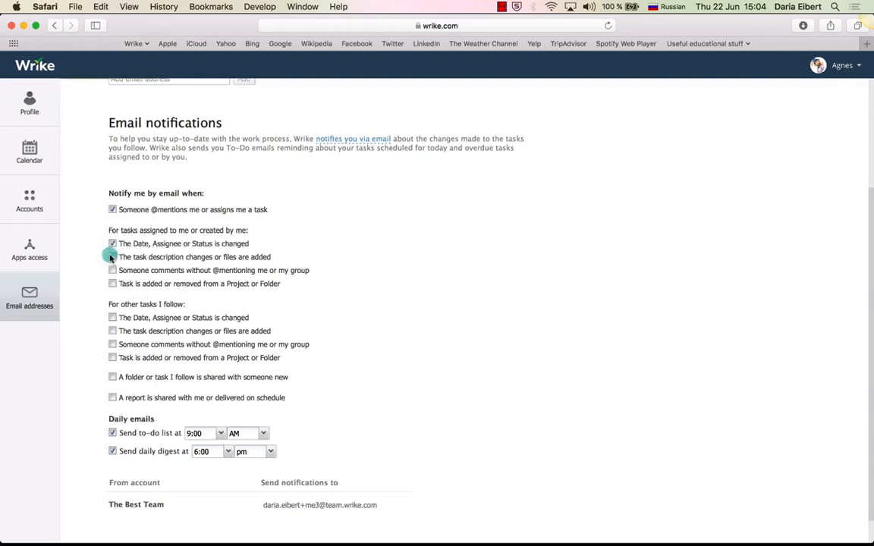
click(112, 257)
click(112, 270)
click(112, 283)
- Turn the four notification types for assigned or created tasks back off
click(228, 271)
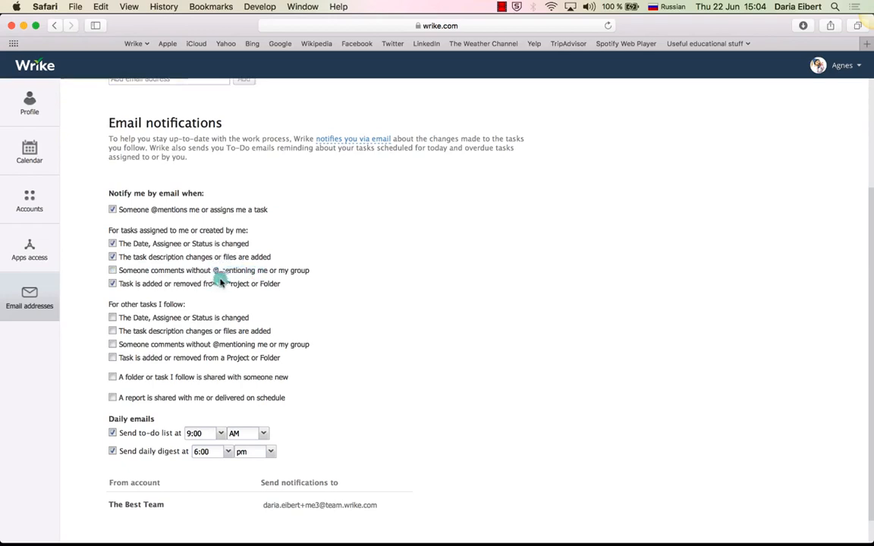
click(156, 284)
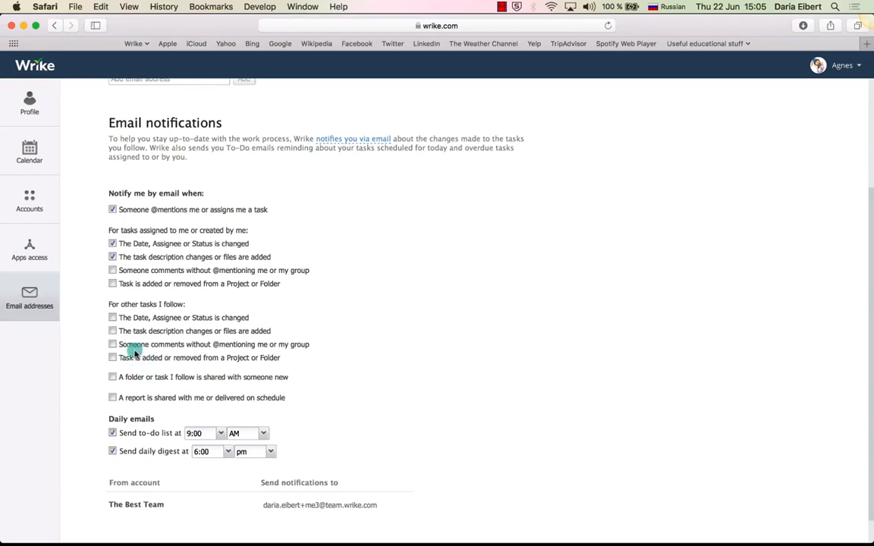
click(113, 256)
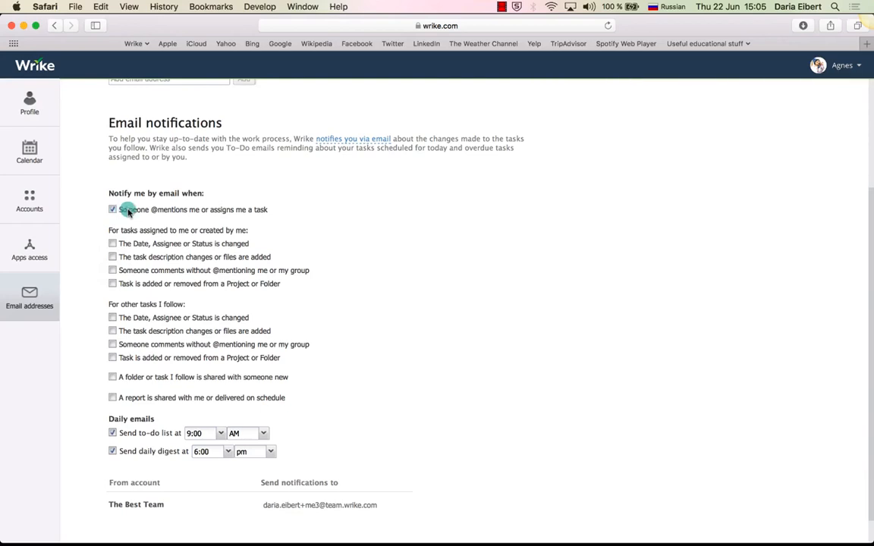
drag(150, 209, 286, 209)
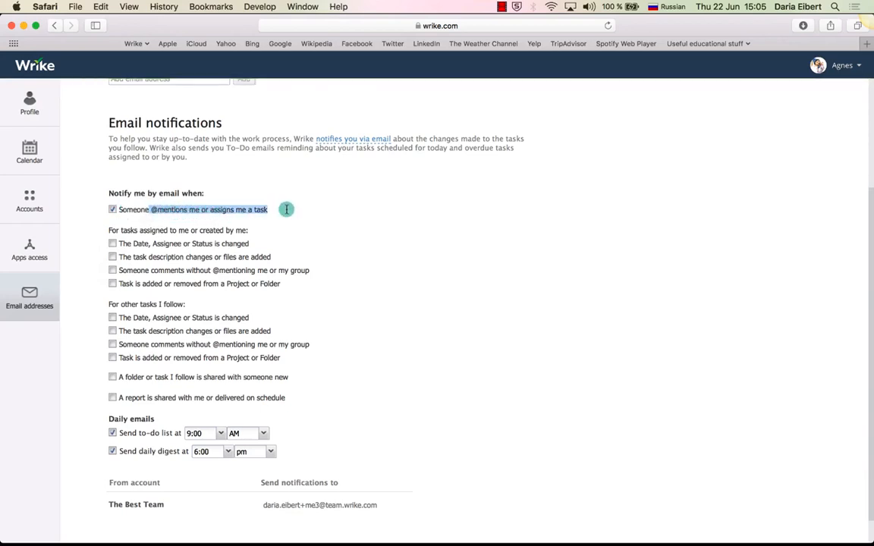
click(184, 209)
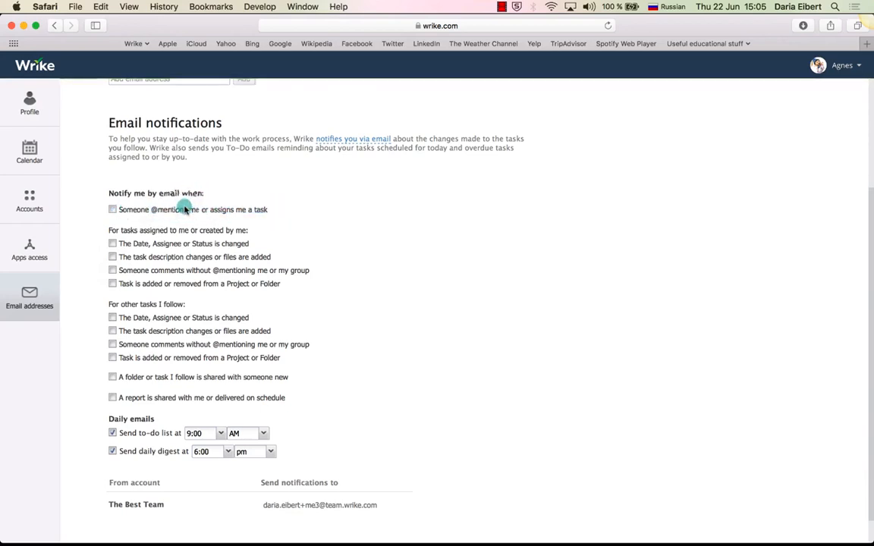
click(111, 210)
- Check which hours and AM/pm options are available for sending the daily to-do list email
scroll(91, 228, down, 1)
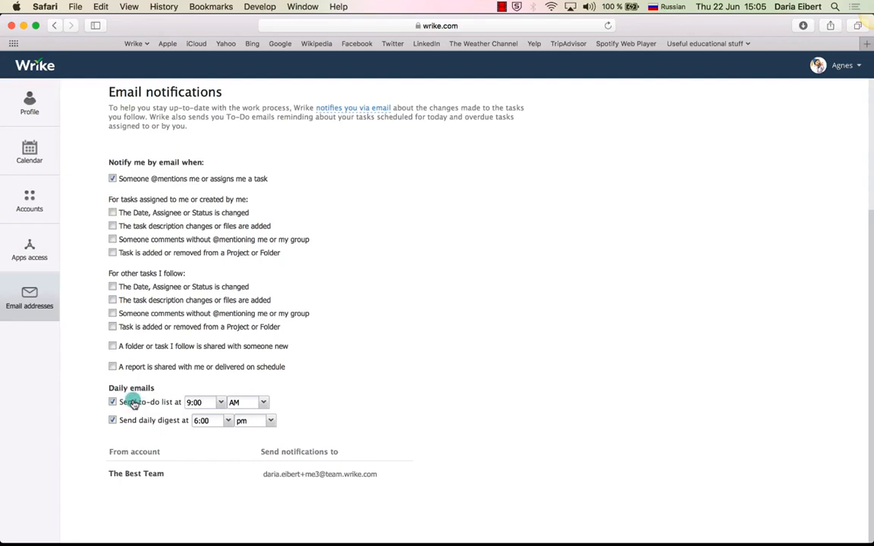
click(225, 407)
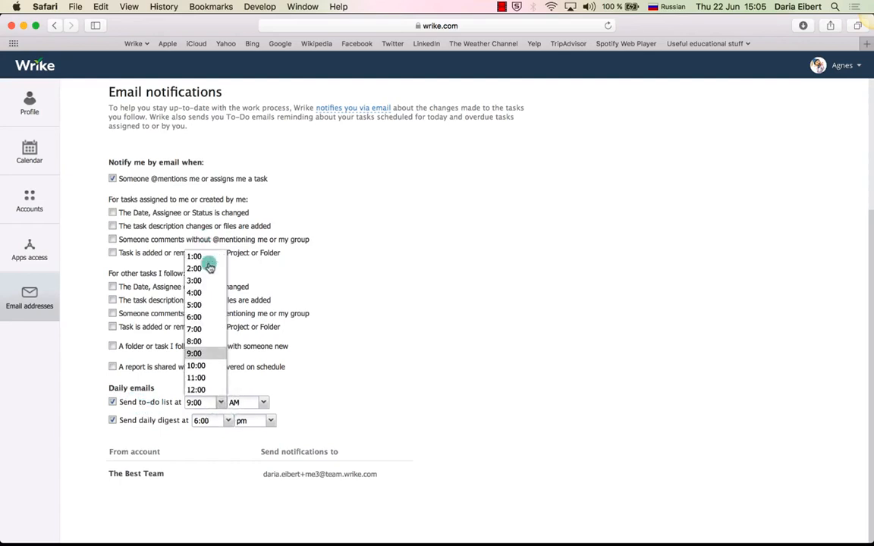
click(263, 405)
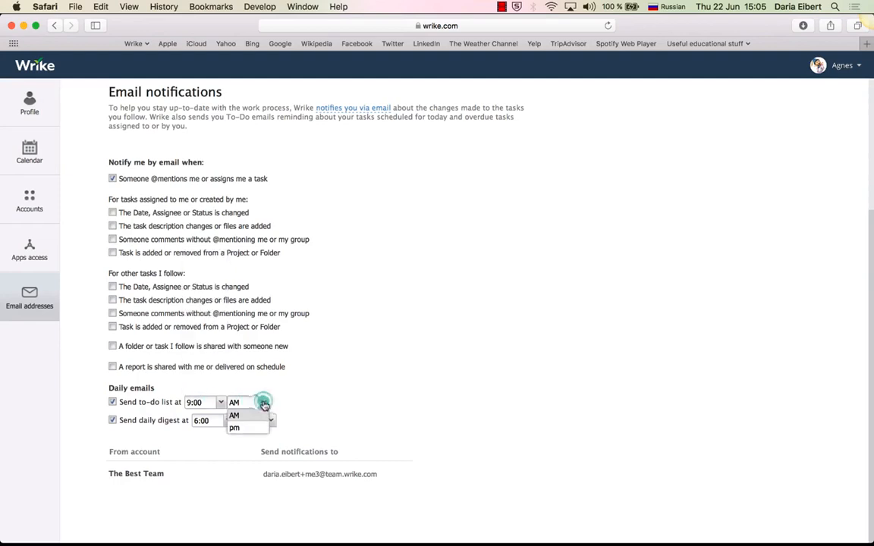
click(290, 389)
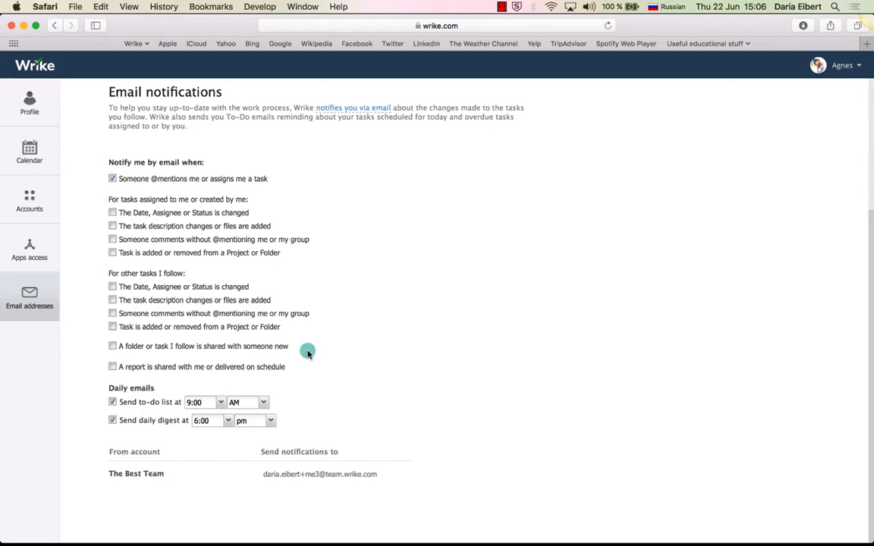
- Open the personal work schedule calendar
click(27, 154)
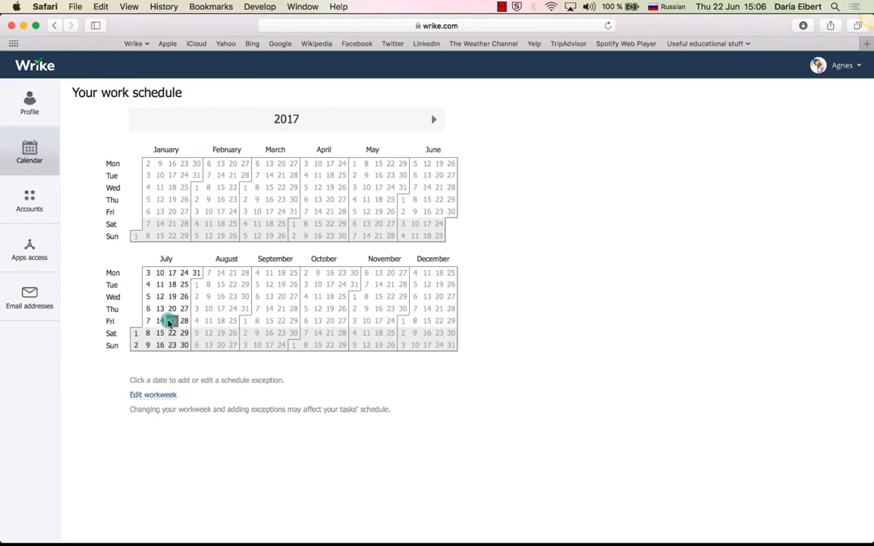
- Try marking Monday as a nonworking day in the workweek, restore it and cancel the edit
click(148, 395)
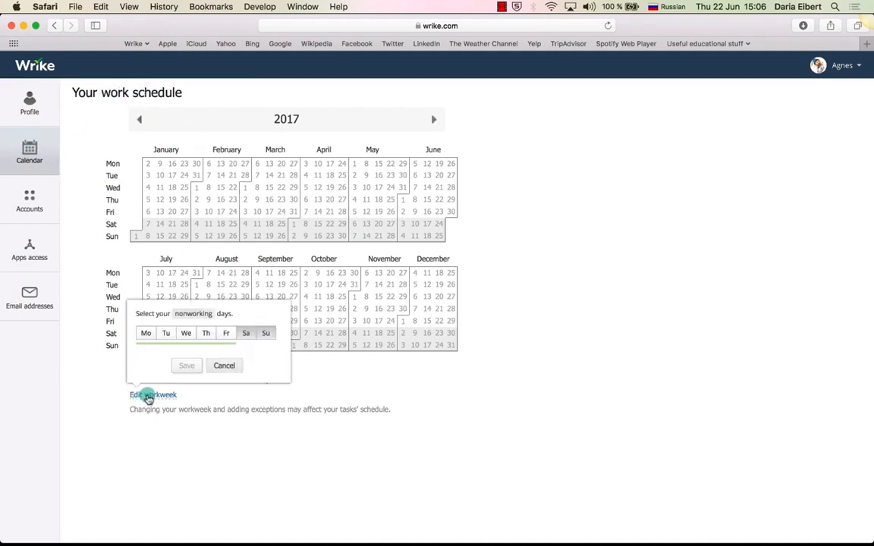
click(147, 333)
click(168, 337)
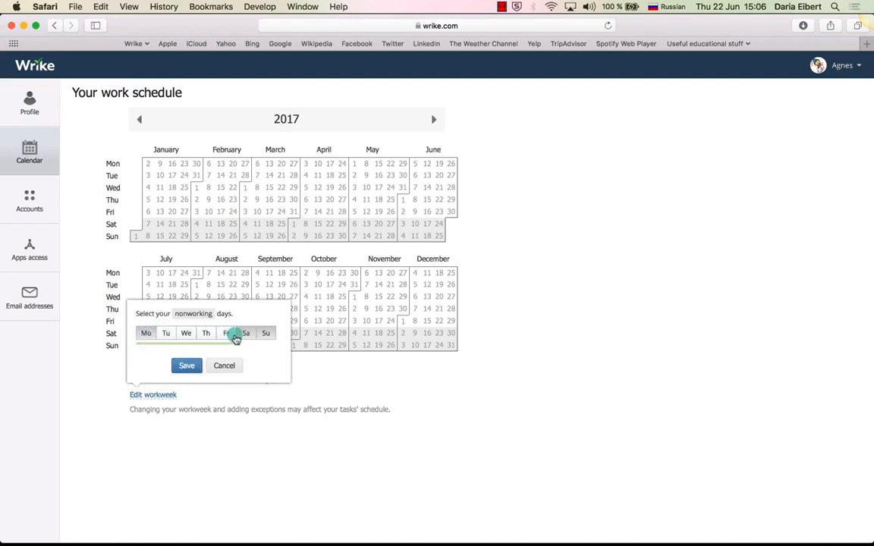
click(150, 335)
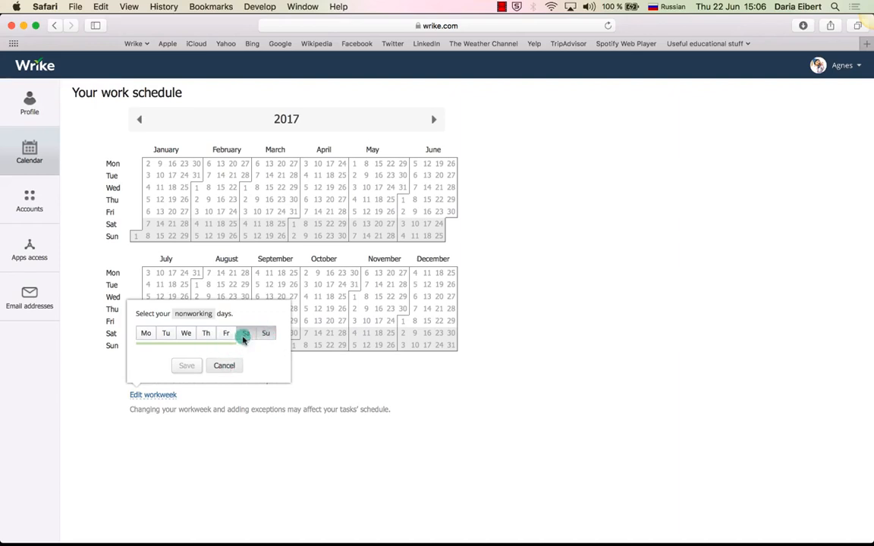
click(225, 366)
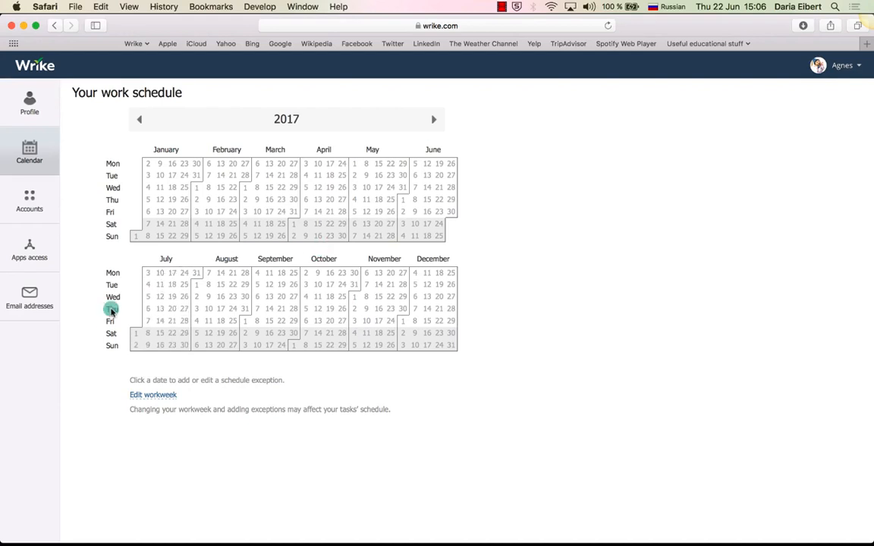
- Start a schedule exception in the 2017 work calendar with the date range July 3 to 6
drag(148, 278, 160, 346)
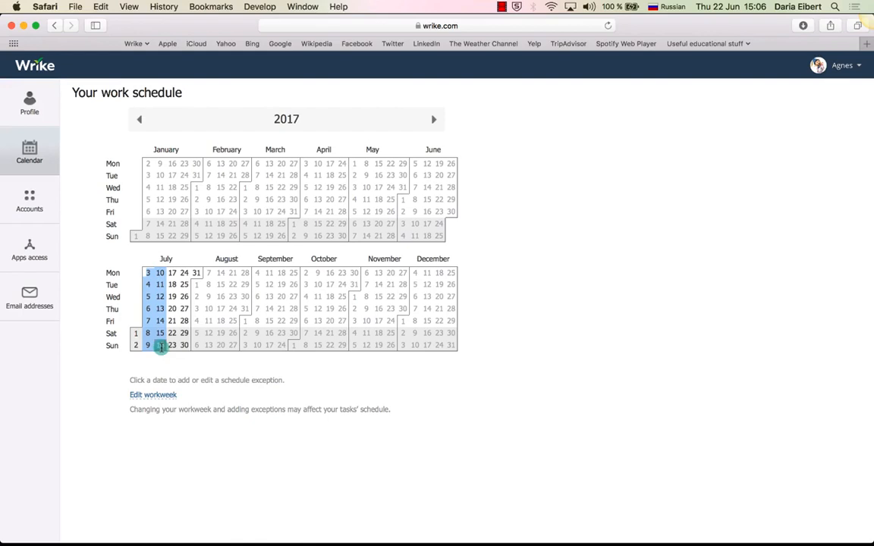
click(160, 298)
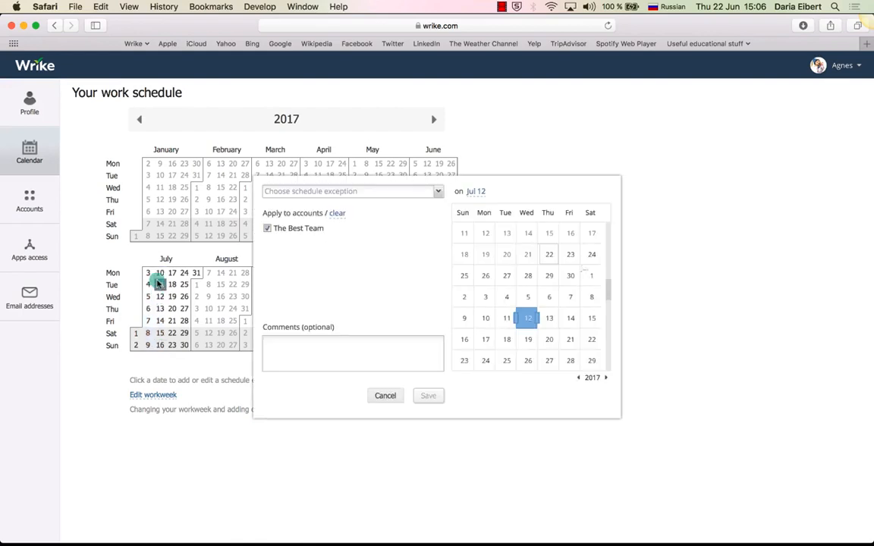
mouse_move(148, 273)
mouse_down()
mouse_move(160, 323)
mouse_move(157, 285)
mouse_up()
click(148, 273)
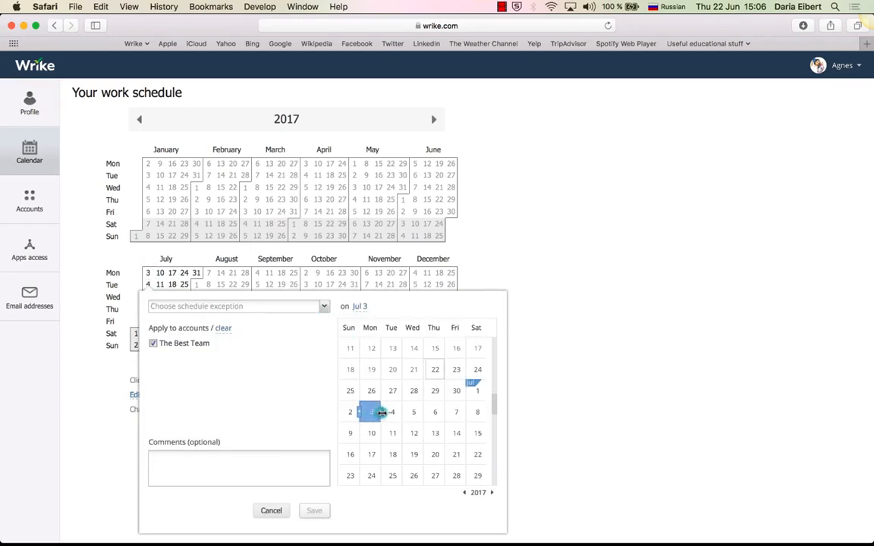
drag(381, 412, 486, 452)
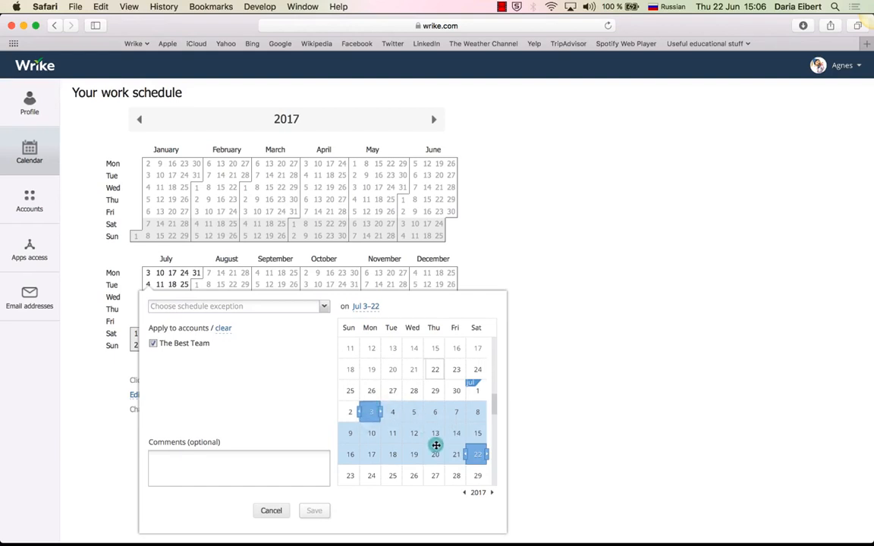
drag(467, 455, 433, 417)
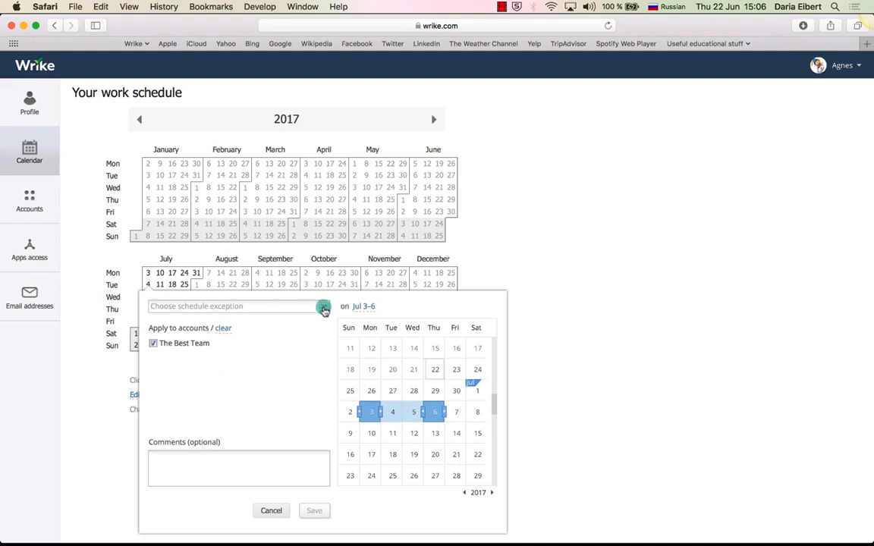
- Save the July 3–6 schedule exception as Paid vacation and accept the resulting task rescheduling without keeping due dates
click(324, 306)
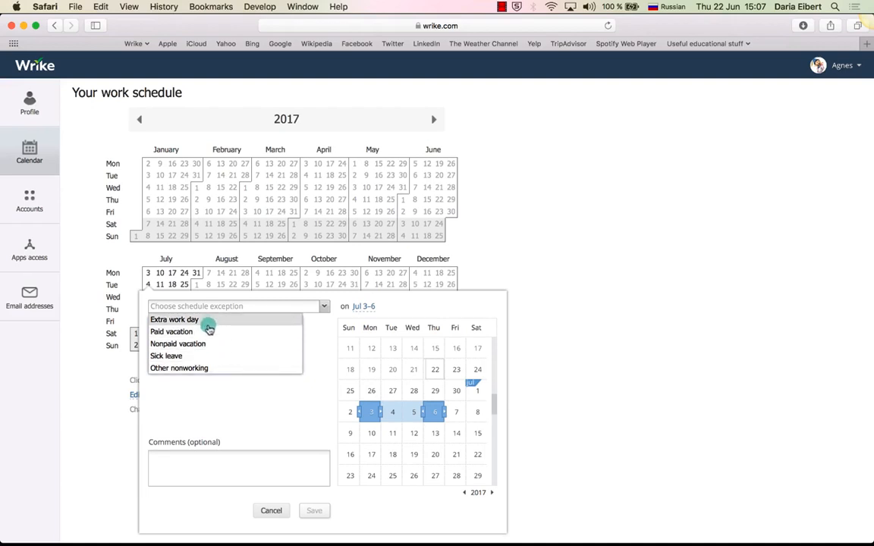
click(203, 332)
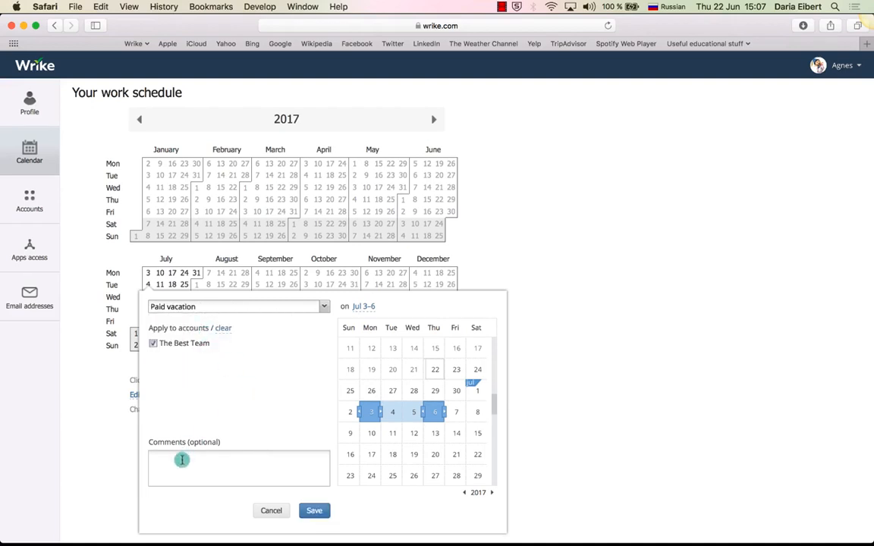
click(158, 455)
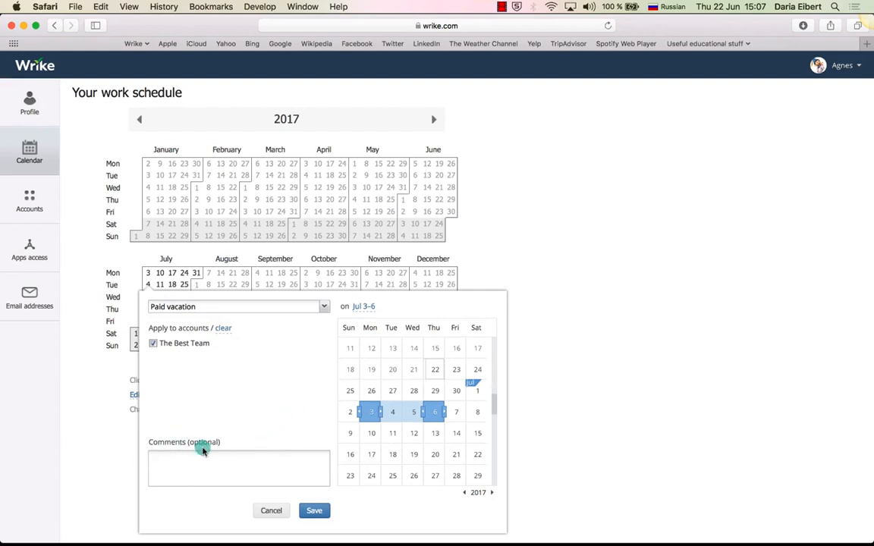
click(306, 512)
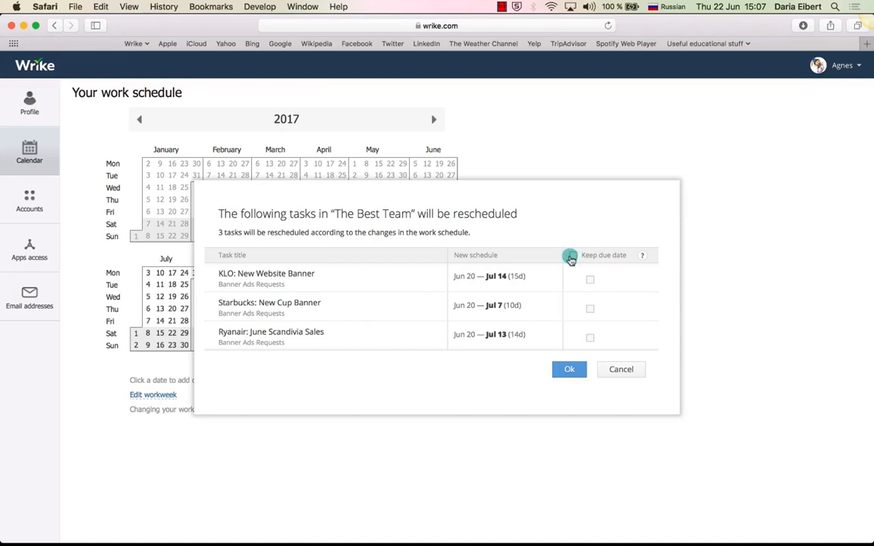
click(568, 373)
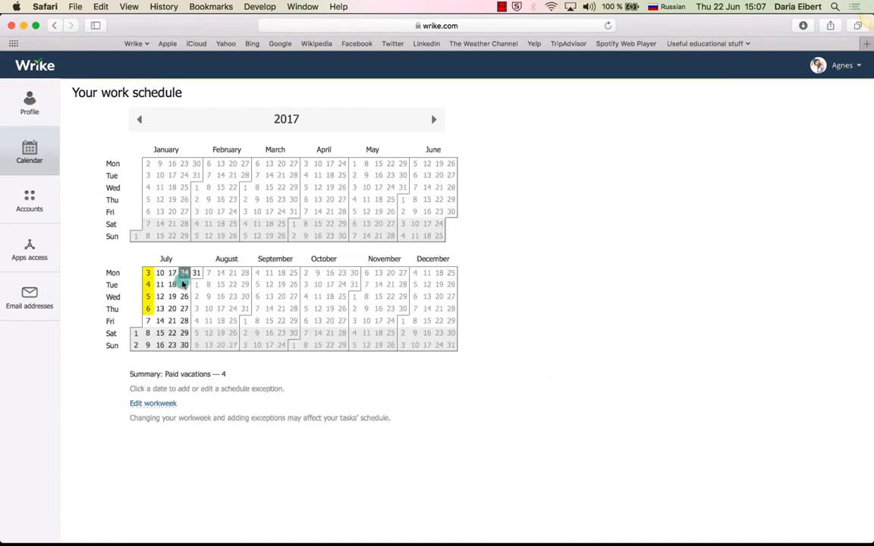
- Delete the July 3–6 paid vacation exception from the work schedule and accept the task rescheduling
click(147, 273)
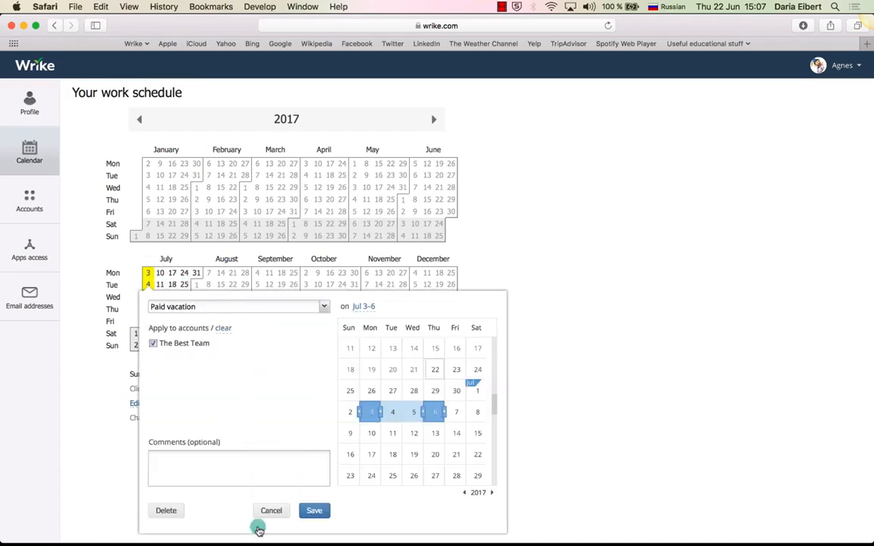
click(169, 510)
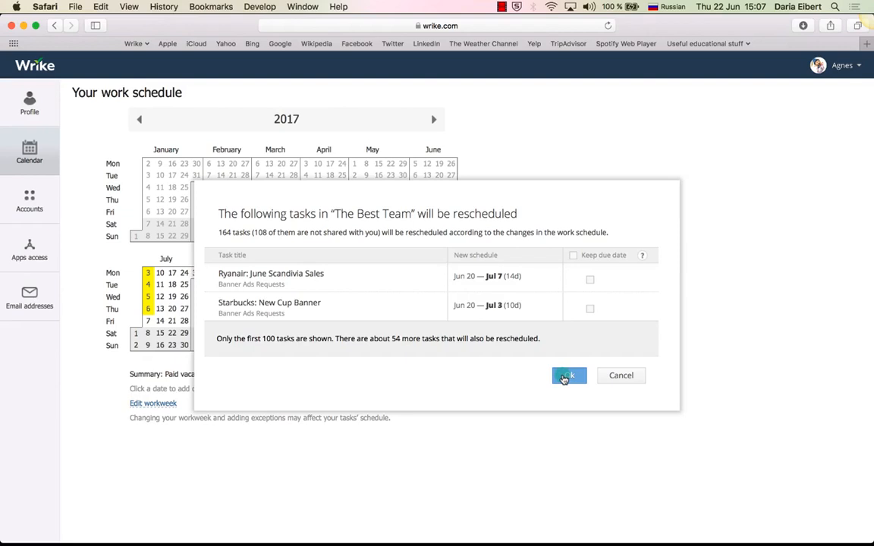
click(564, 377)
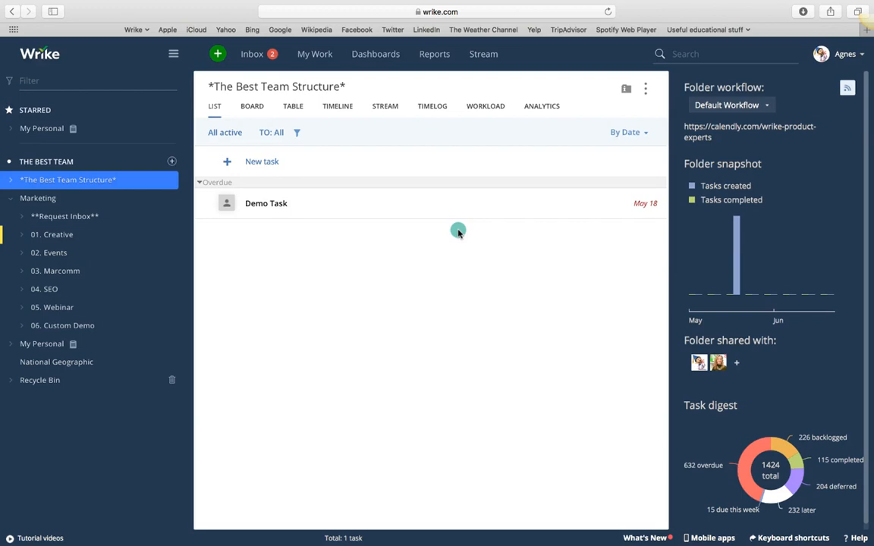
- Collapse Marketing, expand *The Best Team Structure* and My Personal in the folder tree, and open the My Personal project
click(9, 201)
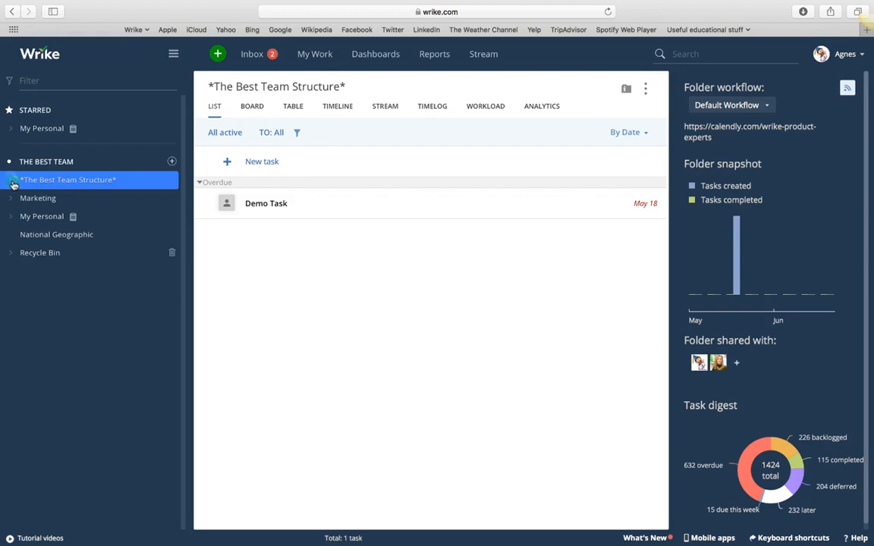
click(12, 182)
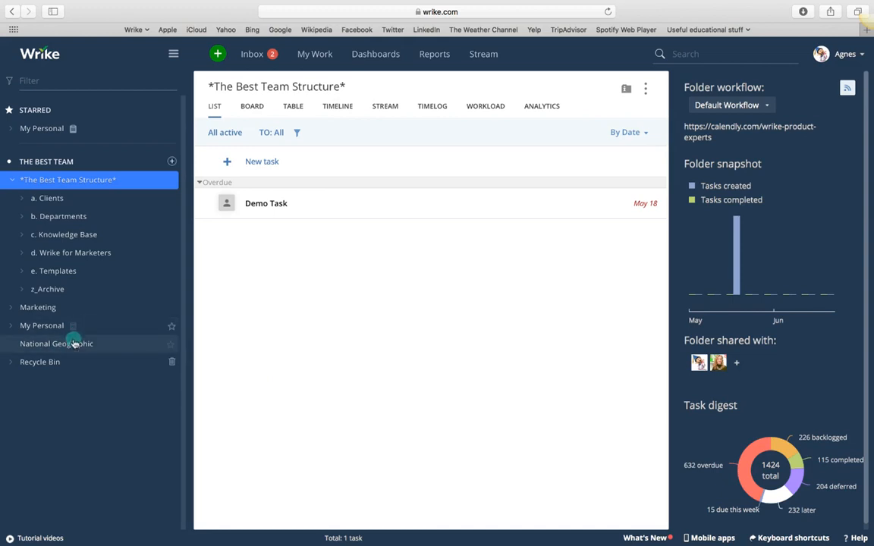
click(10, 327)
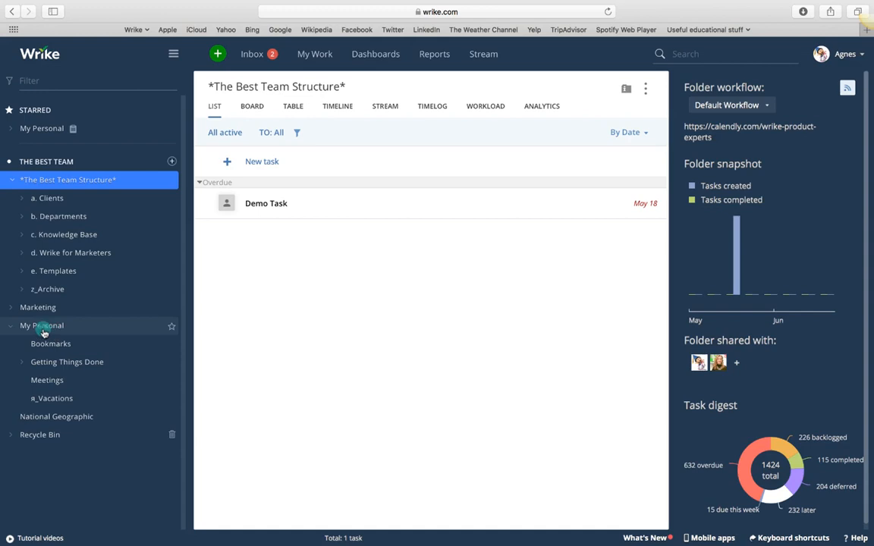
click(44, 332)
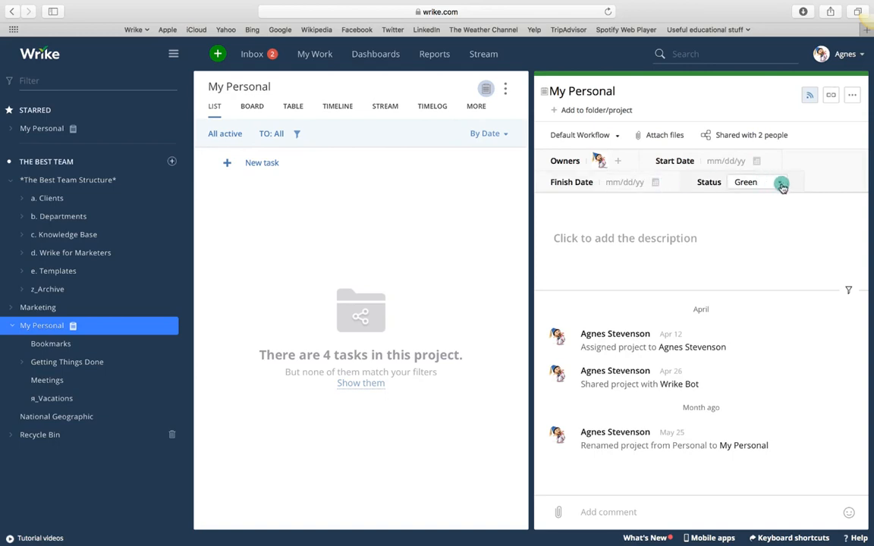
- Try the Red status on the My Personal project and set it back to Green
click(780, 182)
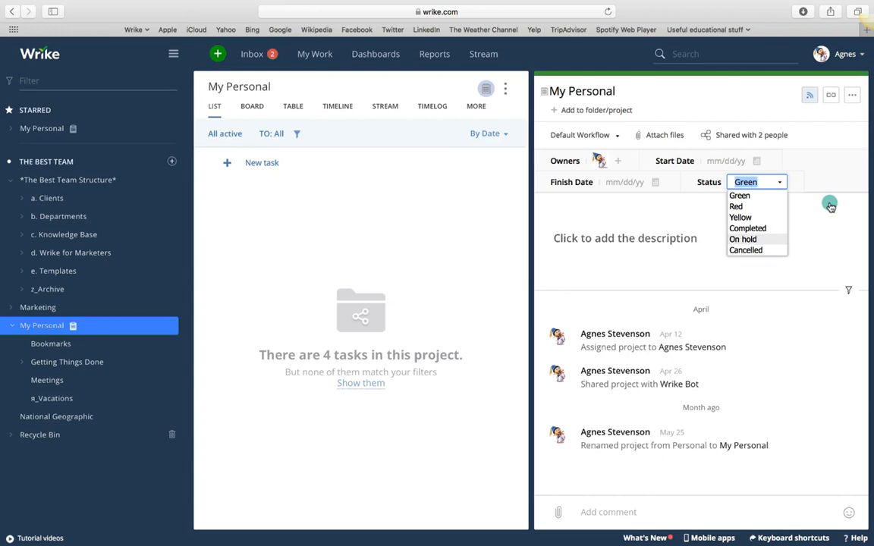
click(740, 207)
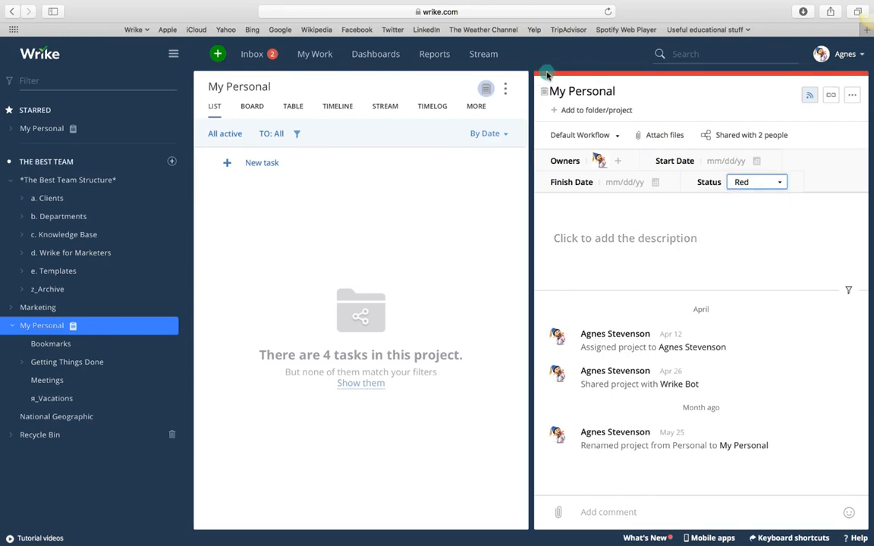
click(778, 182)
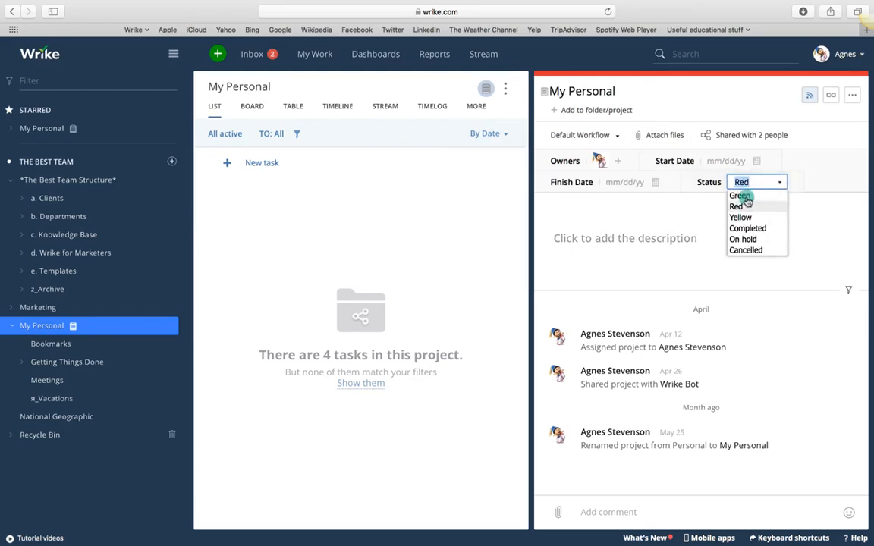
click(740, 196)
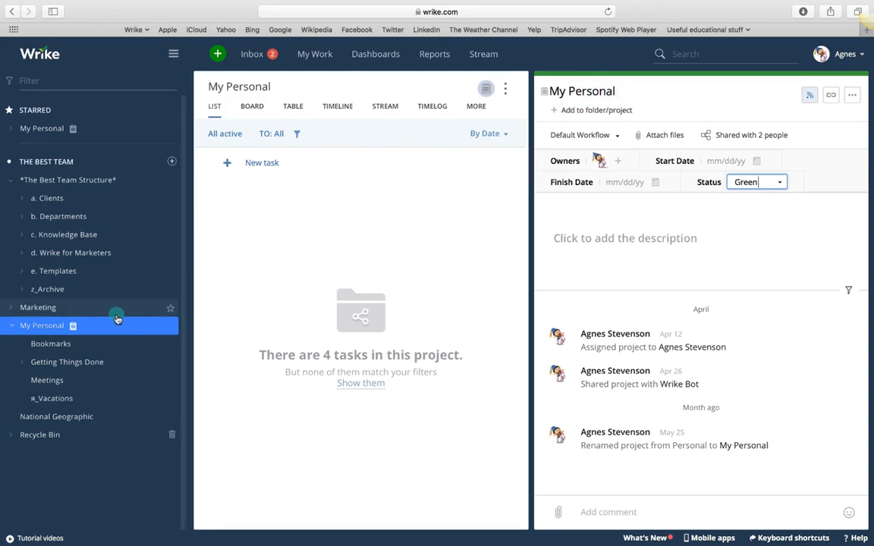
- Convert the My Personal project into a folder and show its folder details
right_click(46, 331)
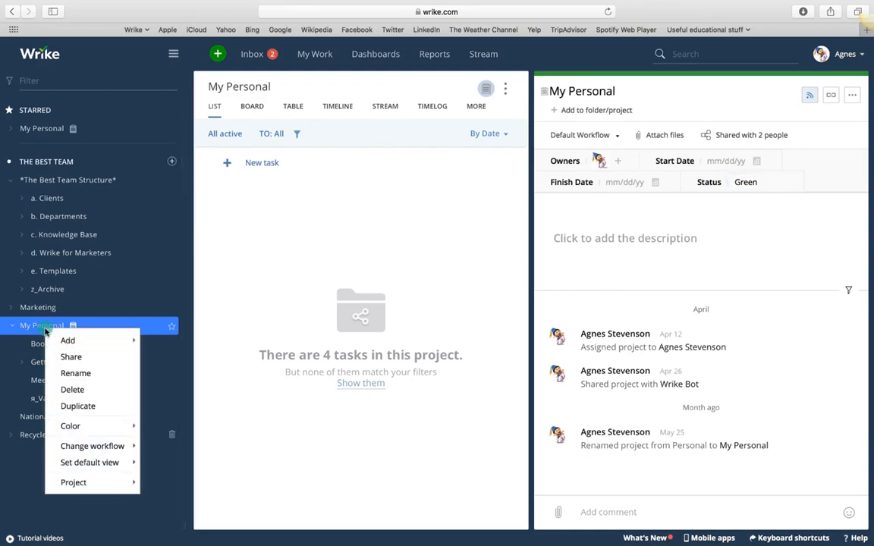
click(72, 317)
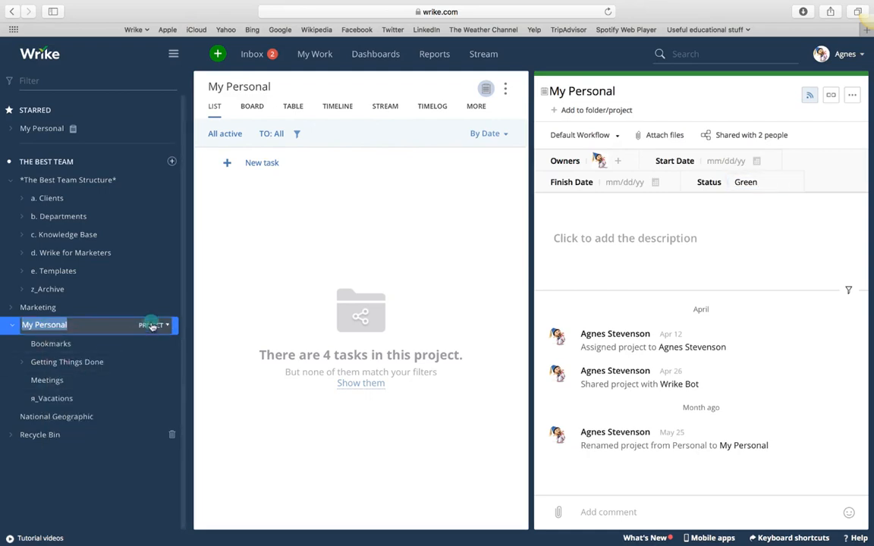
click(153, 324)
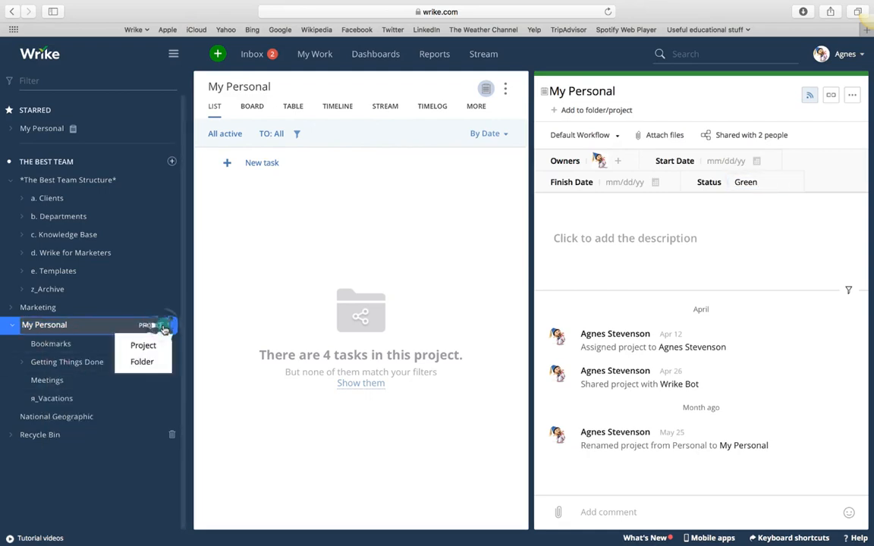
click(136, 359)
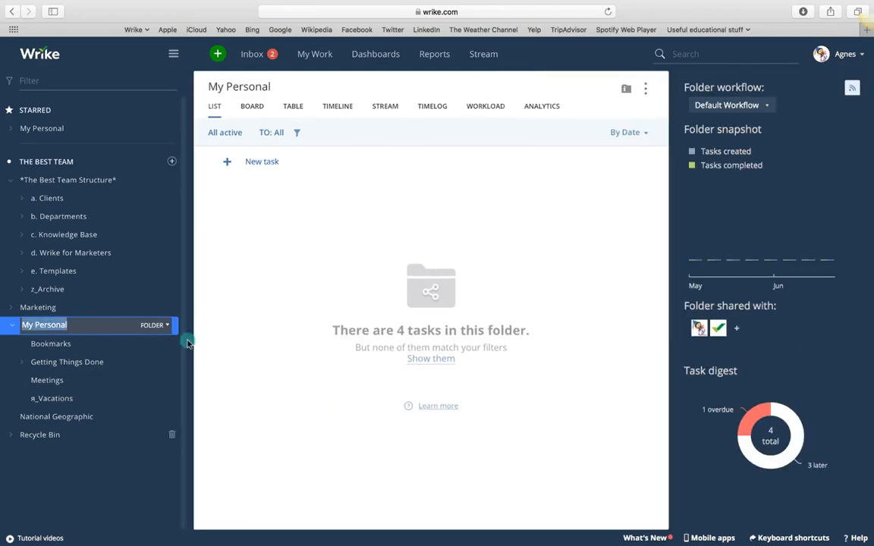
click(275, 353)
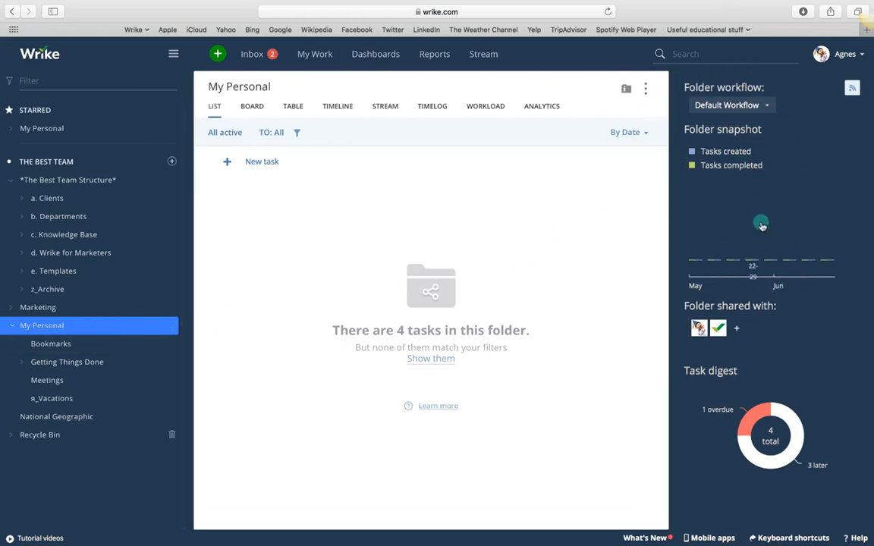
click(626, 92)
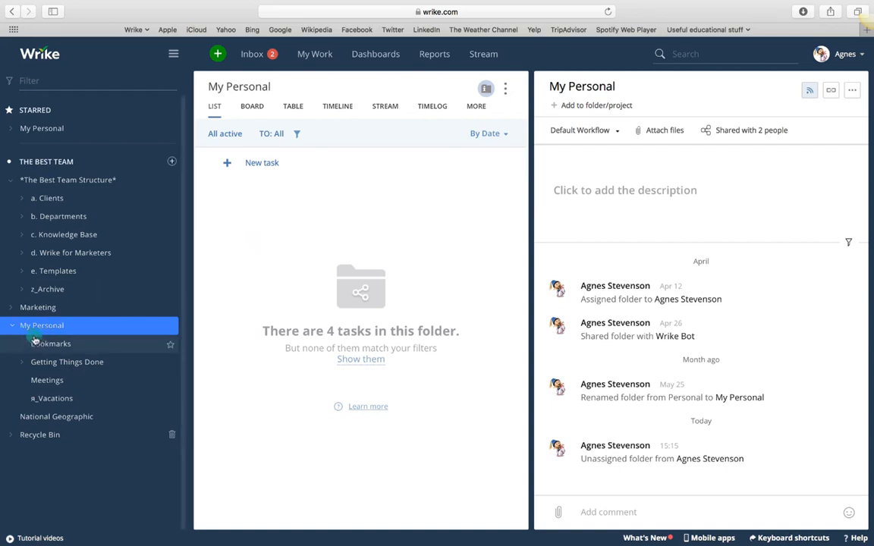
- Collapse the My Personal folder and remove it from the starred items
click(10, 326)
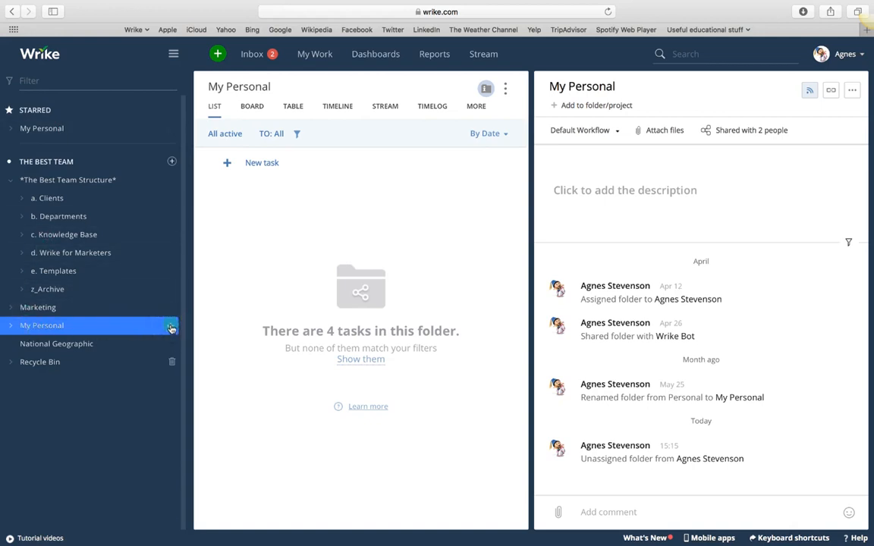
click(172, 327)
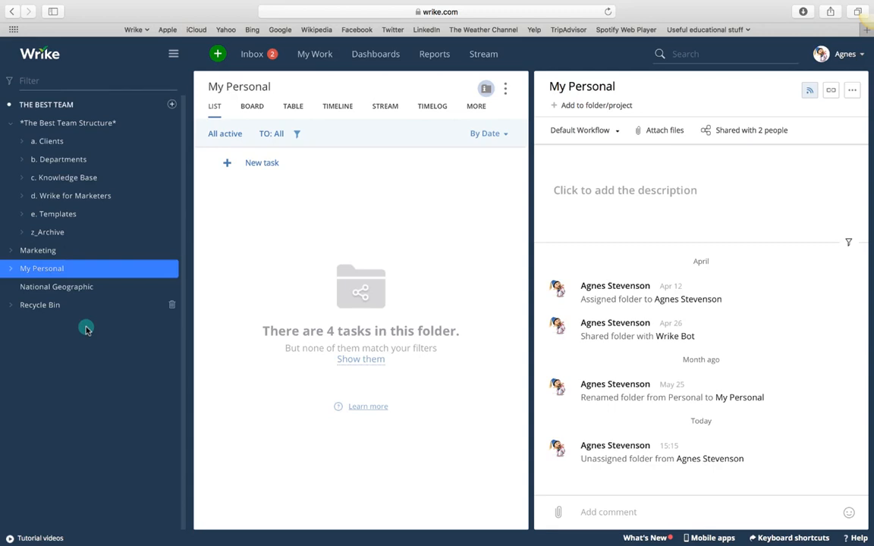
- Look through b. Departments > Marketing > 01. Creative inside *The Best Team Structure* and collapse the structure again
click(22, 160)
click(28, 232)
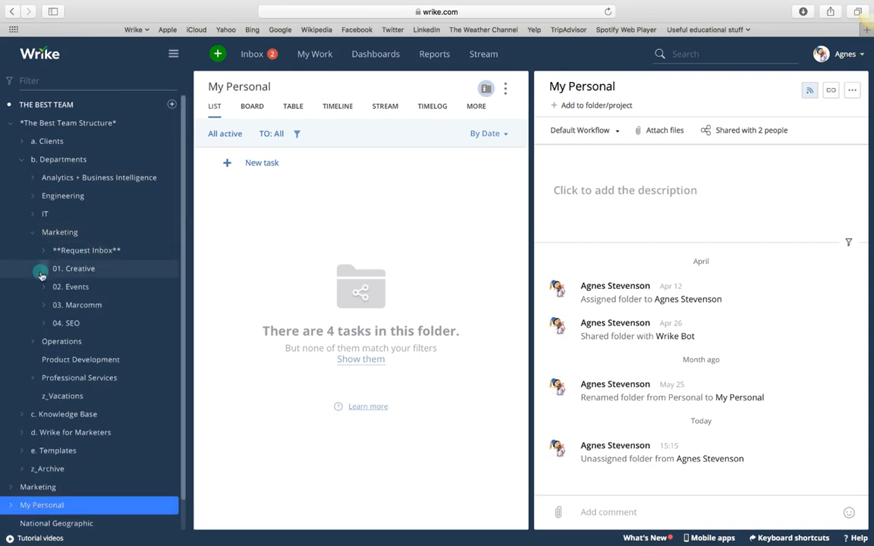
click(41, 270)
scroll(40, 303, down, 3)
scroll(39, 315, up, 3)
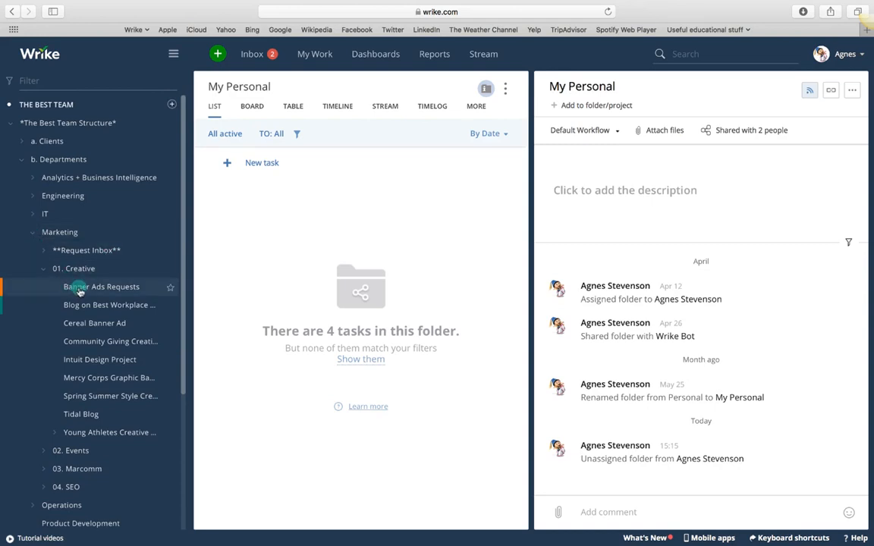
click(21, 159)
click(10, 127)
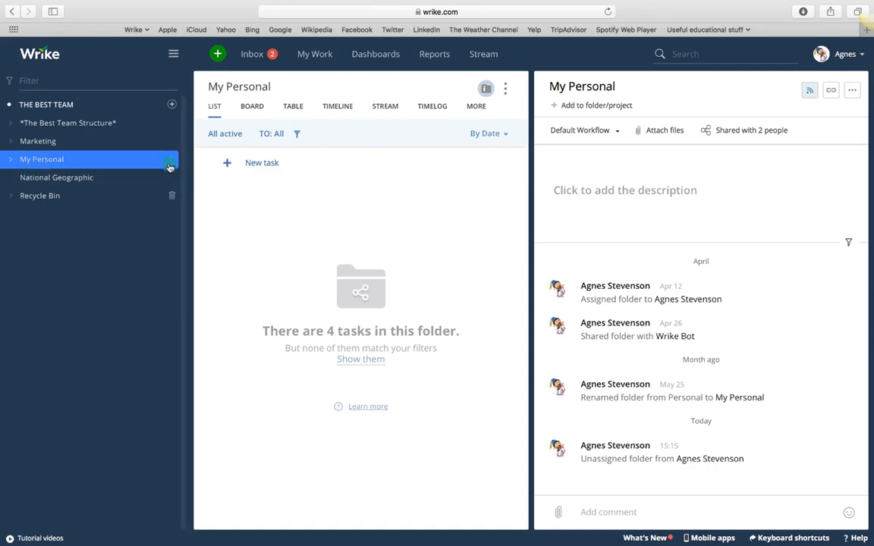
- Star the My Personal folder and the 01. Creative folder under Marketing
click(170, 162)
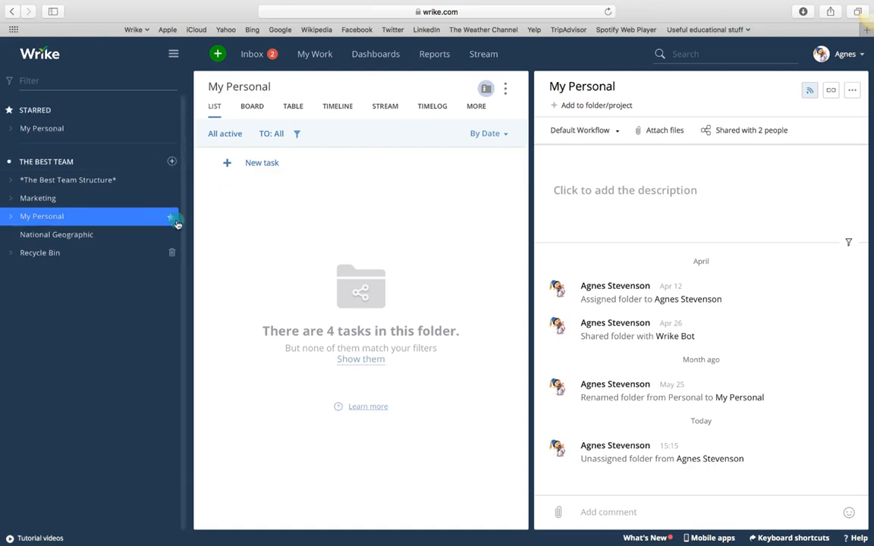
click(45, 130)
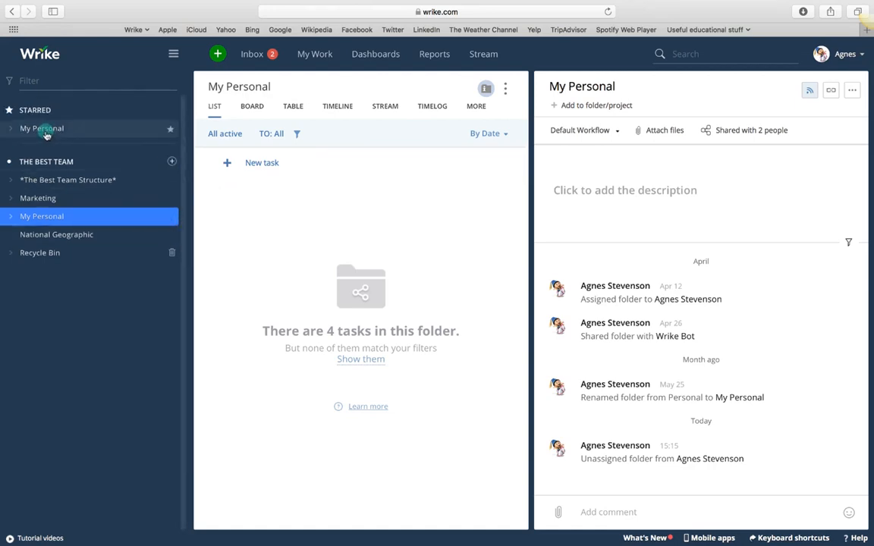
click(13, 197)
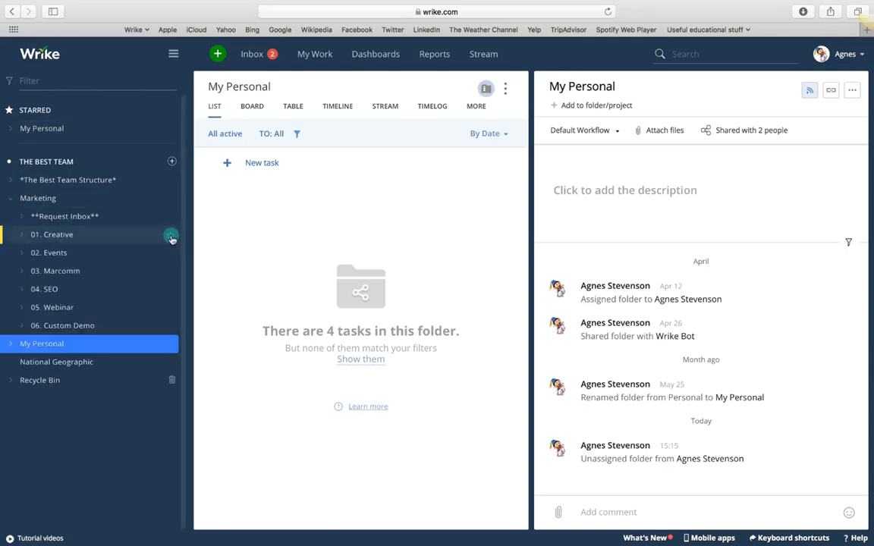
click(170, 237)
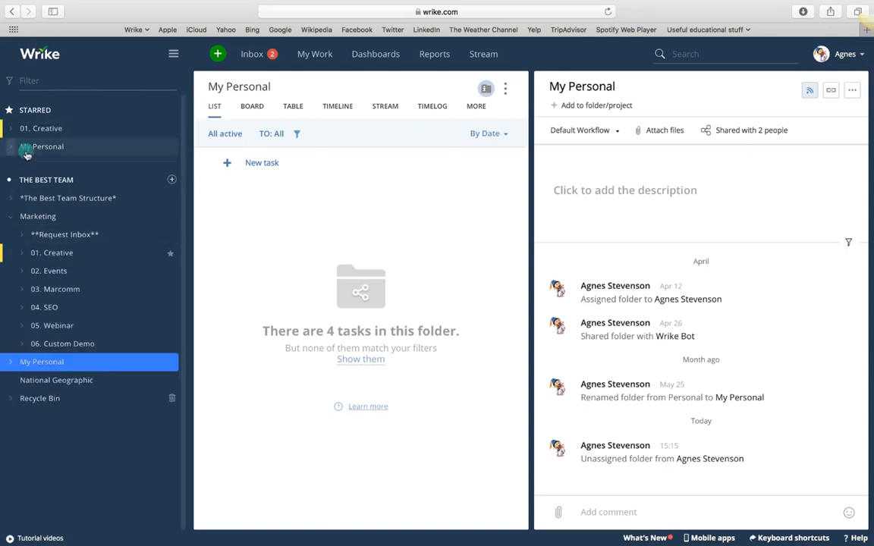
click(45, 129)
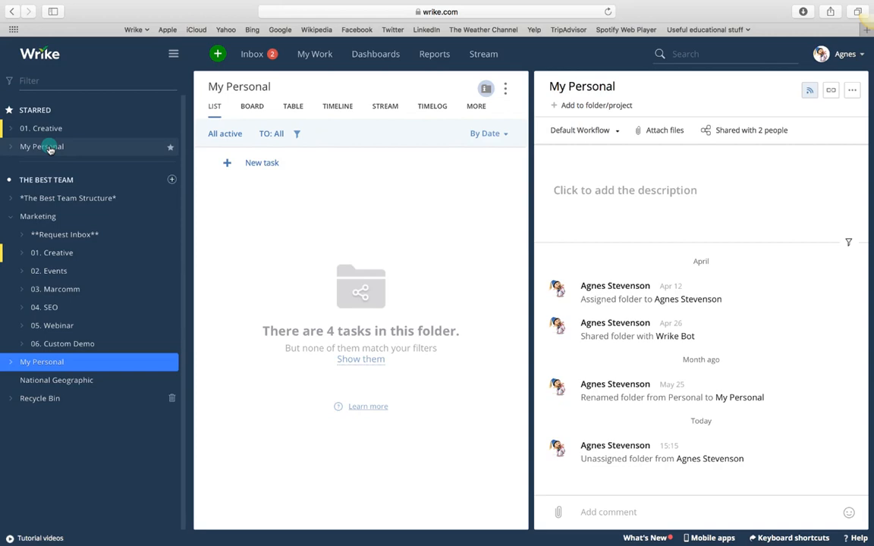
- Create a folder named "!My Top 6" inside My Personal > Getting Things Done in the starred items
click(10, 146)
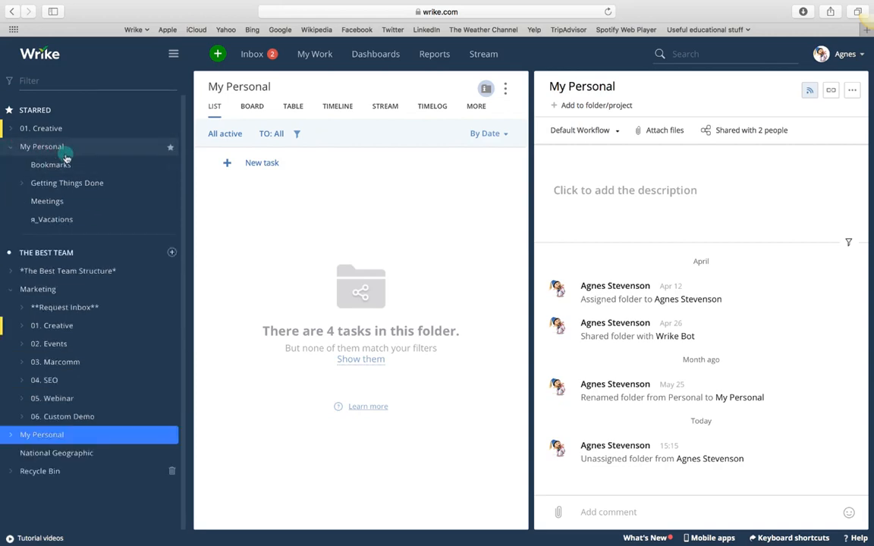
click(23, 185)
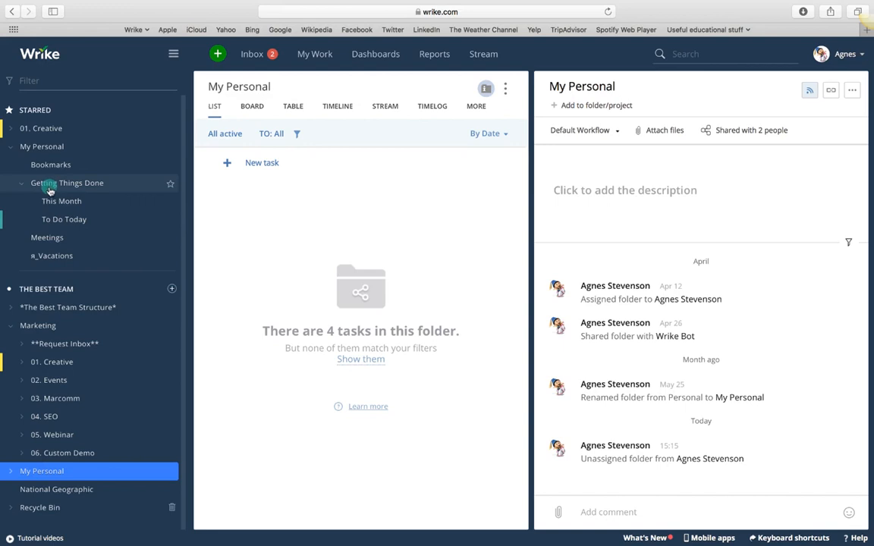
right_click(49, 191)
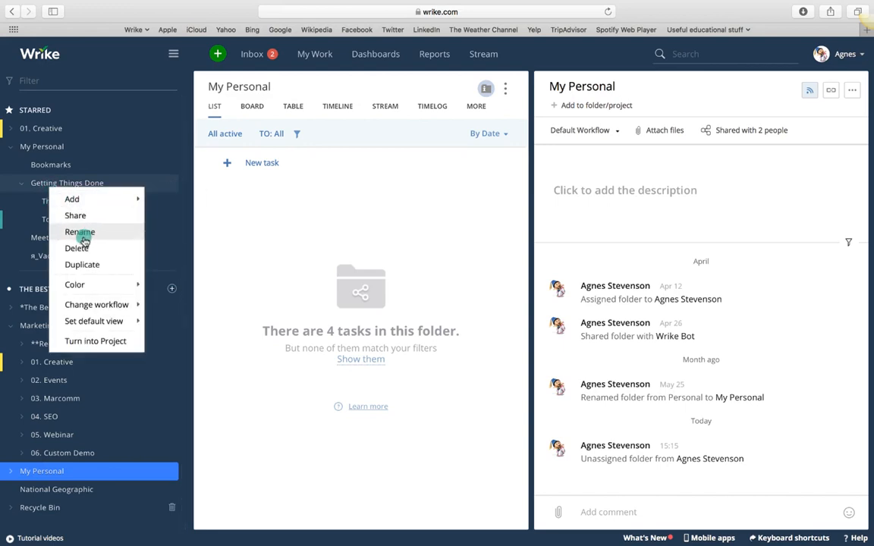
mouse_move(89, 197)
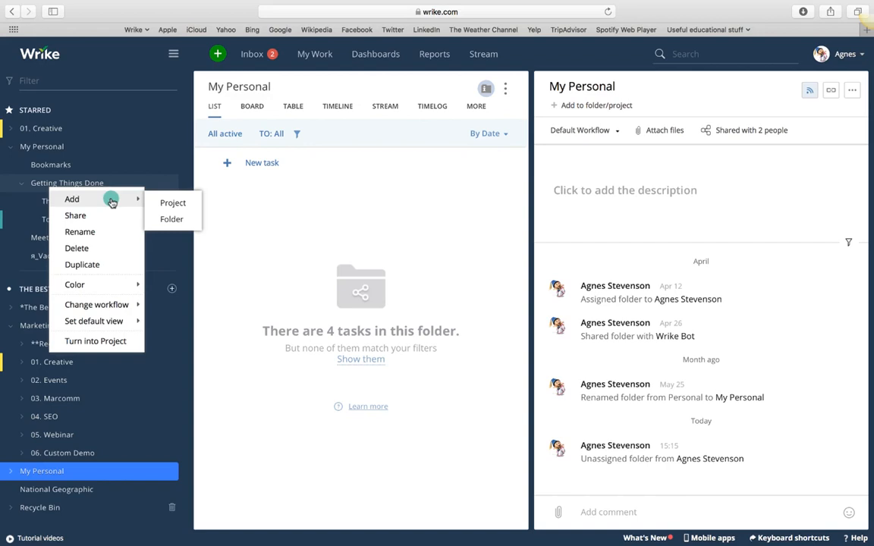
click(172, 219)
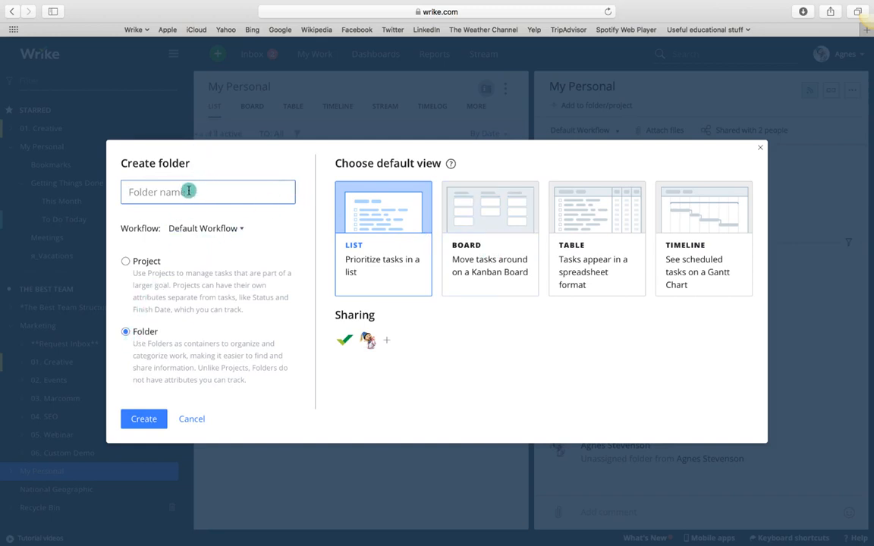
text(M)
key(BackSpace)
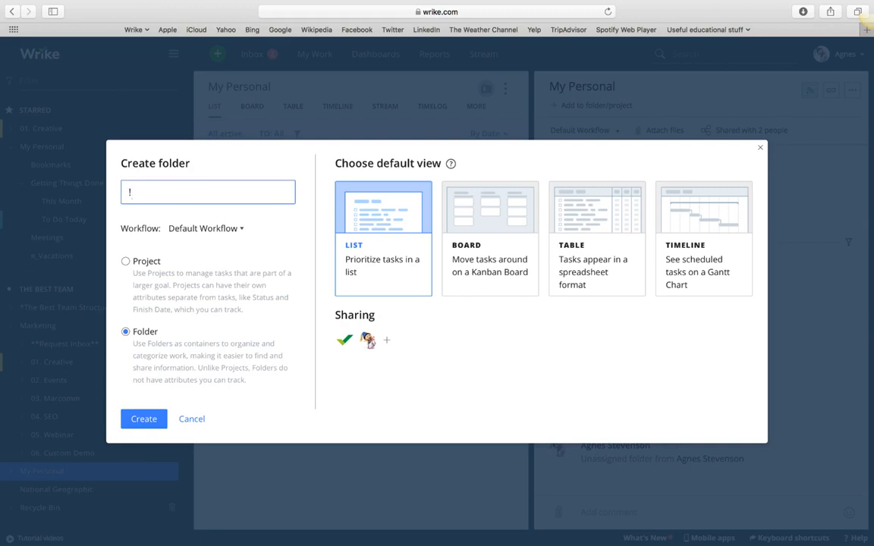
text(!My Top 6)
click(141, 422)
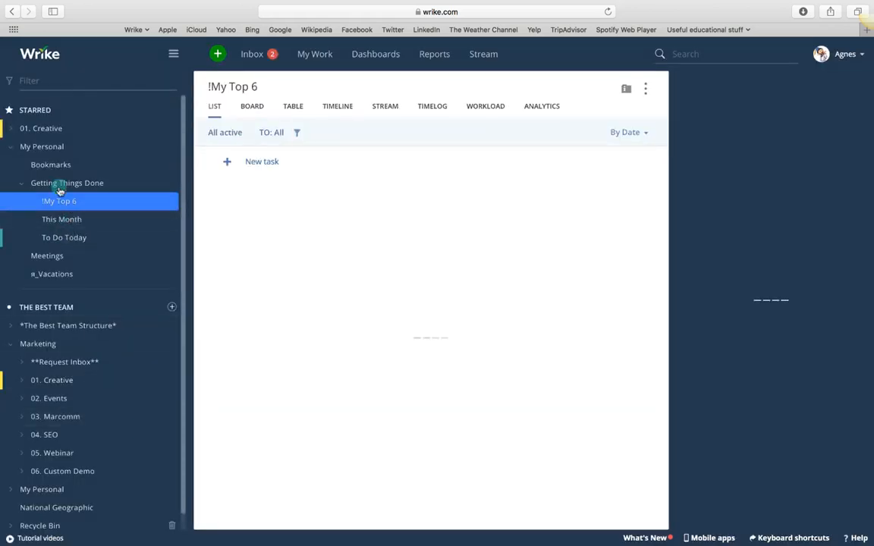
- Colour the !My Top 6 folder olive green
right_click(58, 206)
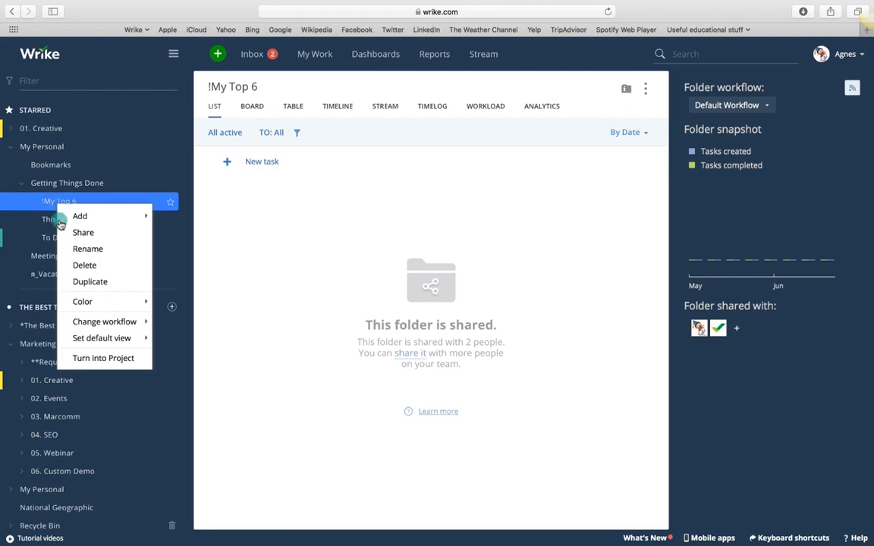
click(79, 266)
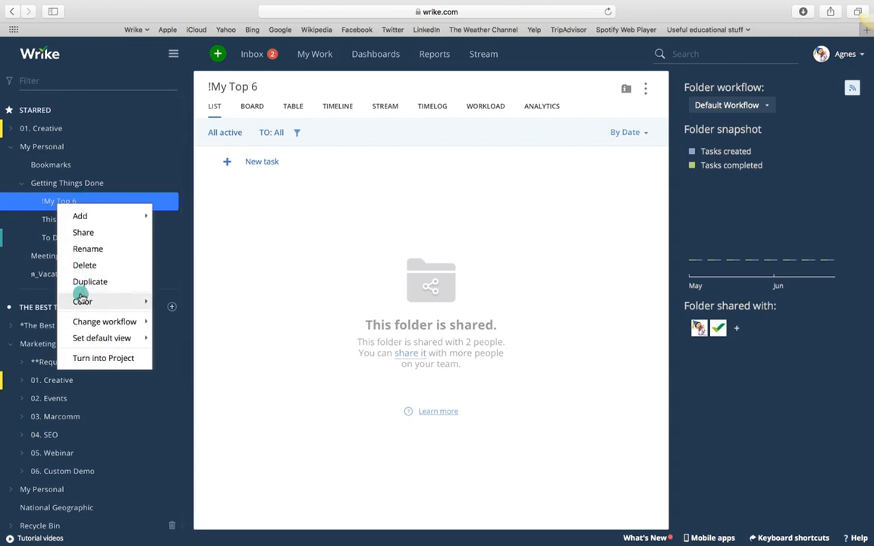
mouse_move(79, 301)
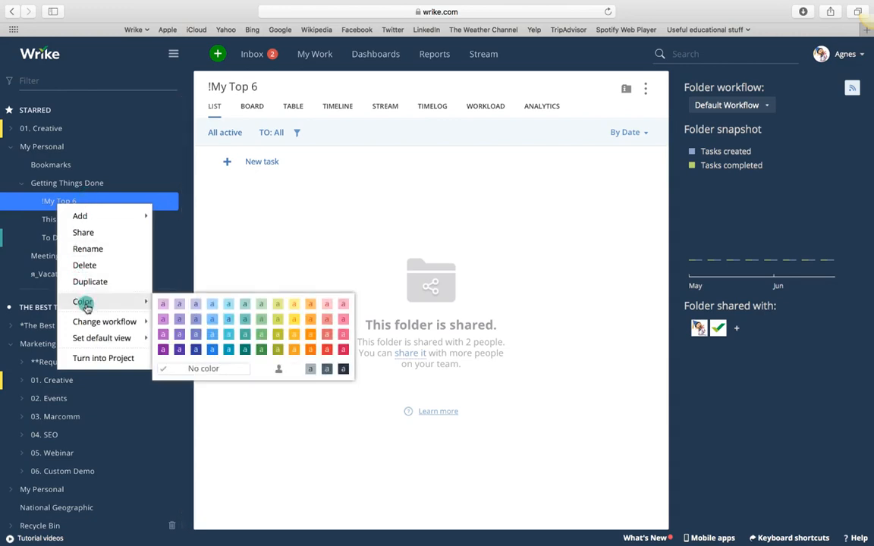
click(278, 335)
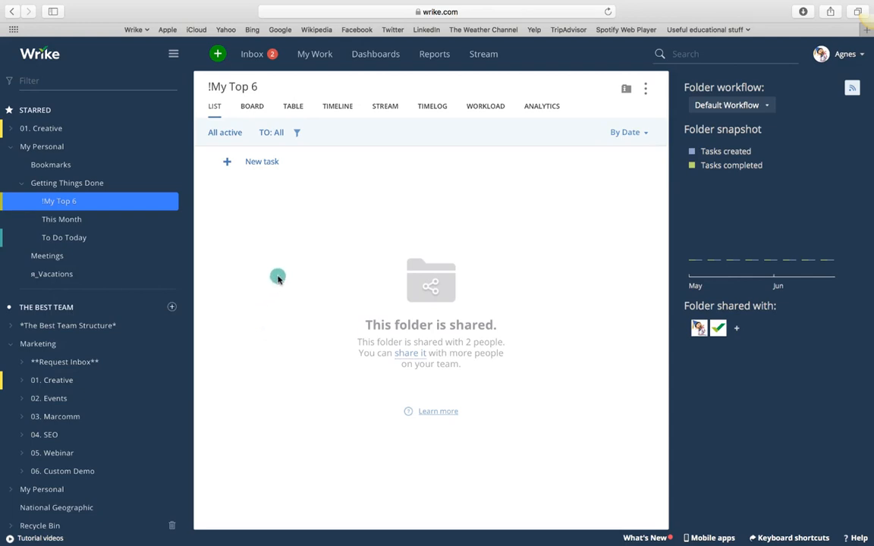
- Add a task titled "Test Task" to the !My Top 6 folder
click(63, 203)
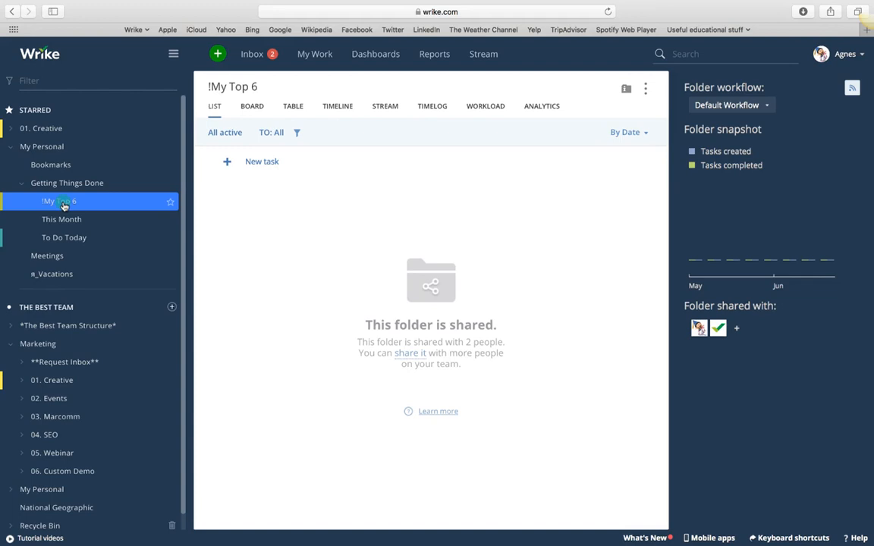
click(270, 170)
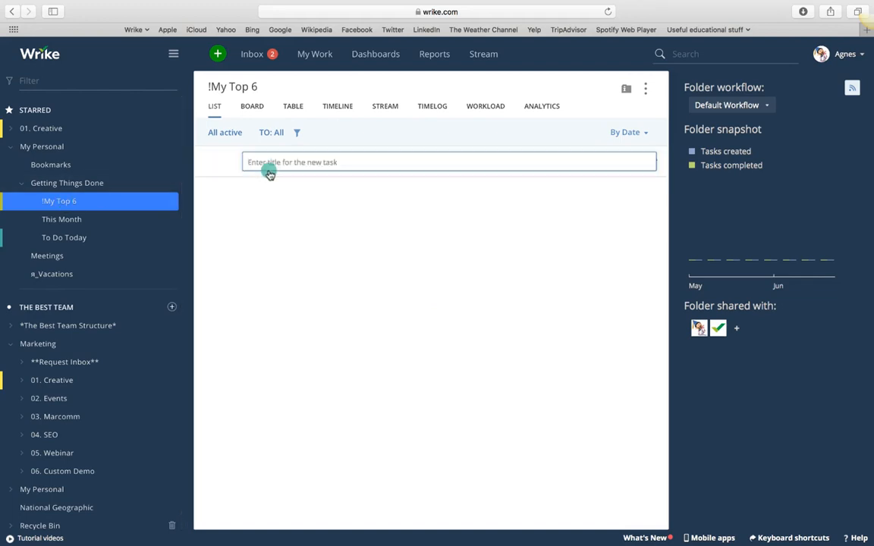
text(Test Tas)
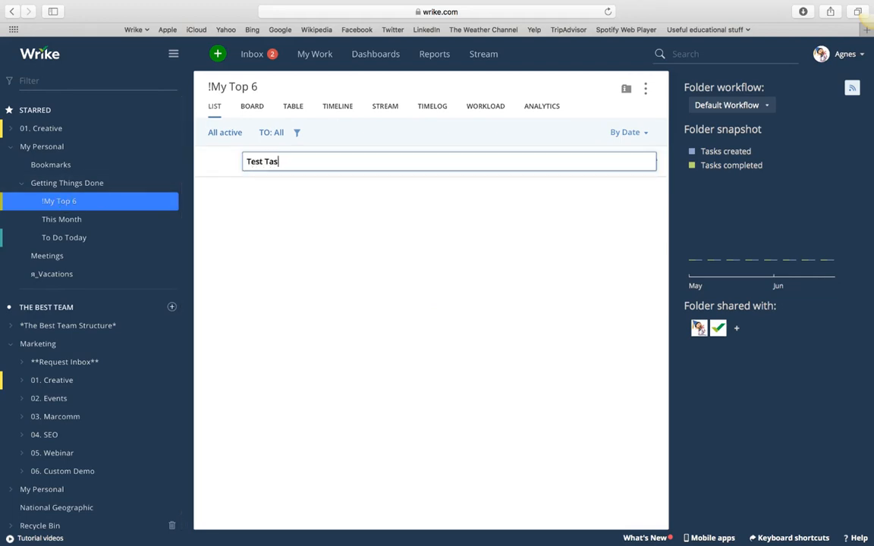
text(k)
key(Return)
- Show the tasks of the Getting Things Done folder and look through the folder's additional view options
click(87, 183)
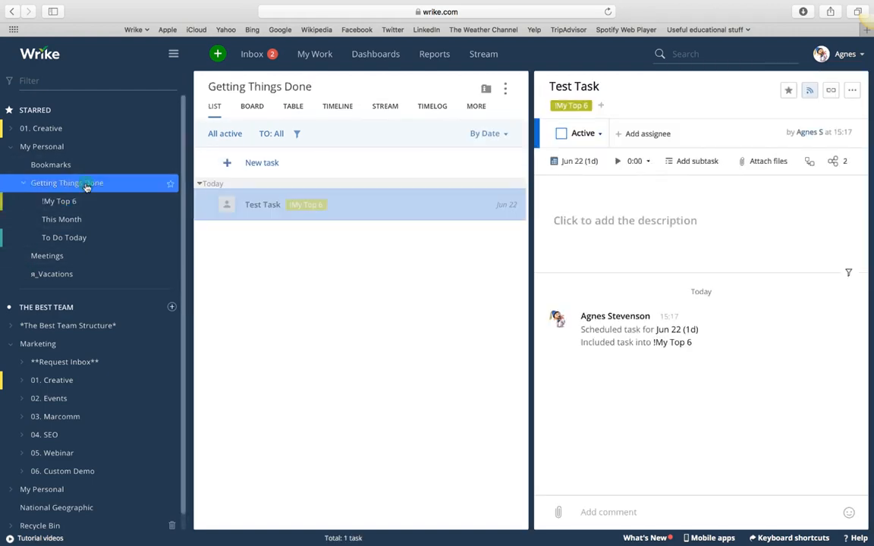
click(505, 89)
mouse_move(445, 237)
click(436, 282)
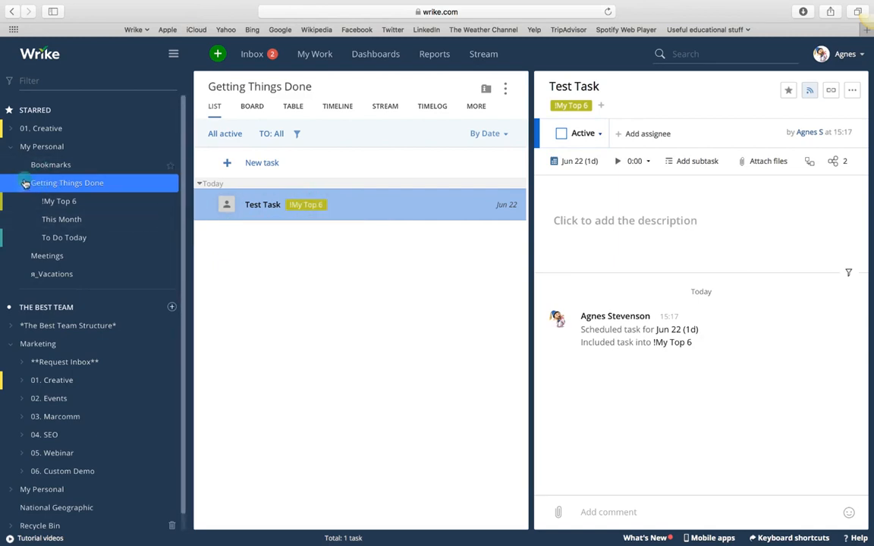
- Collapse My Personal, expand the starred 01. Creative folder and look through the tasks in Banner Ads Requests
click(12, 147)
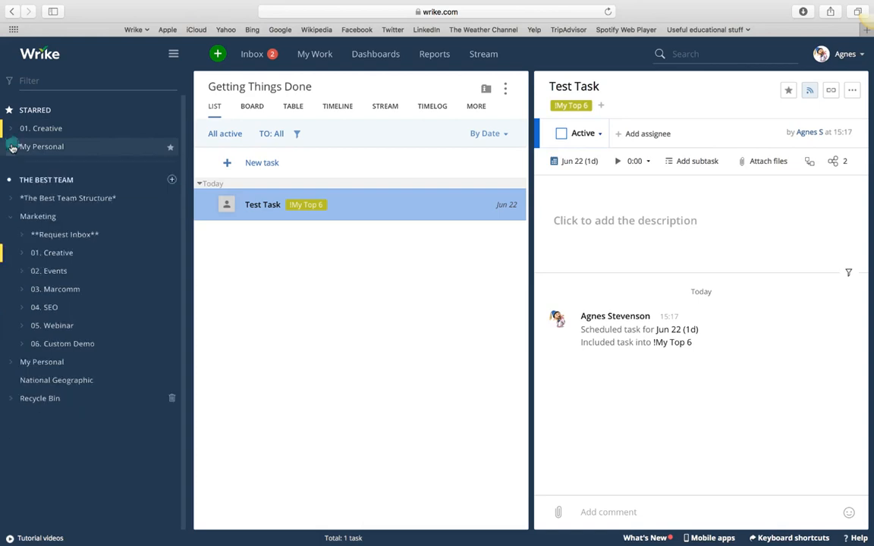
click(11, 128)
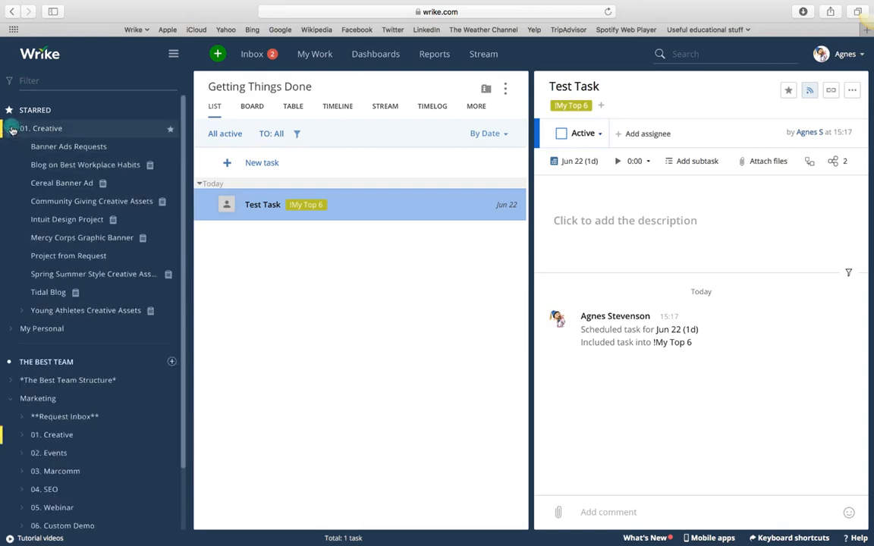
click(73, 147)
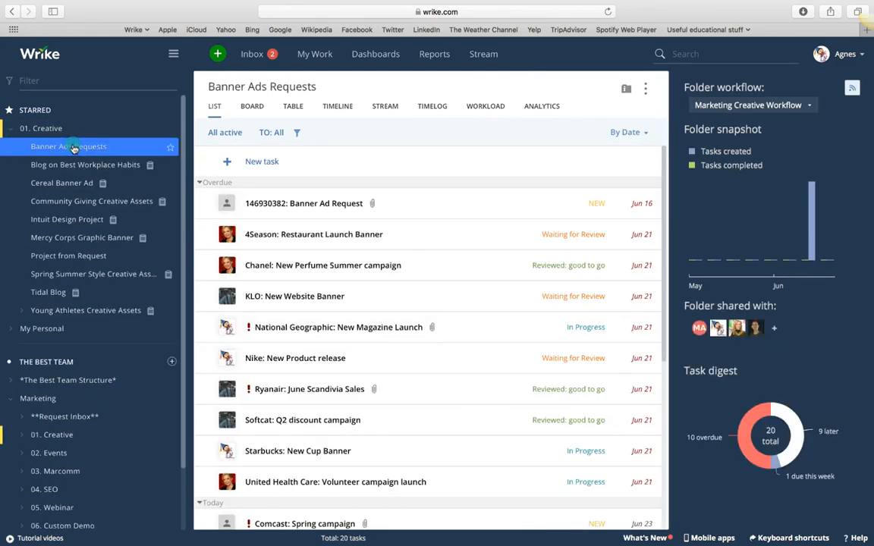
scroll(414, 303, down, 5)
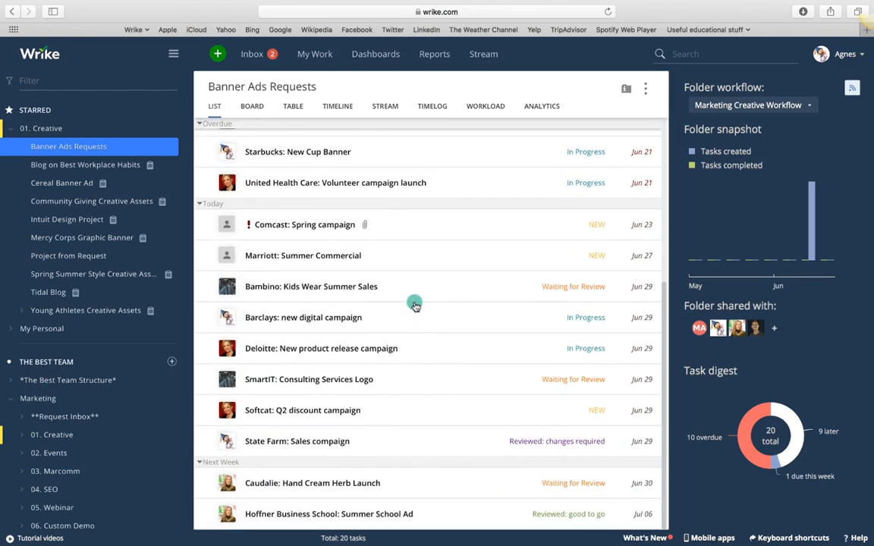
scroll(414, 304, up, 5)
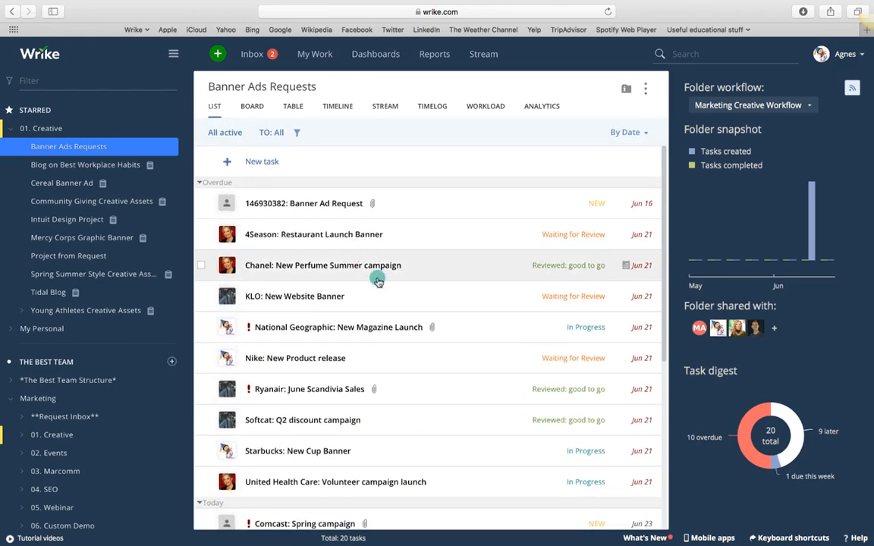
- Filter the Banner Ads Requests tasks to those assigned to Me and view the National Geographic: New Magazine Launch task
click(270, 132)
click(267, 168)
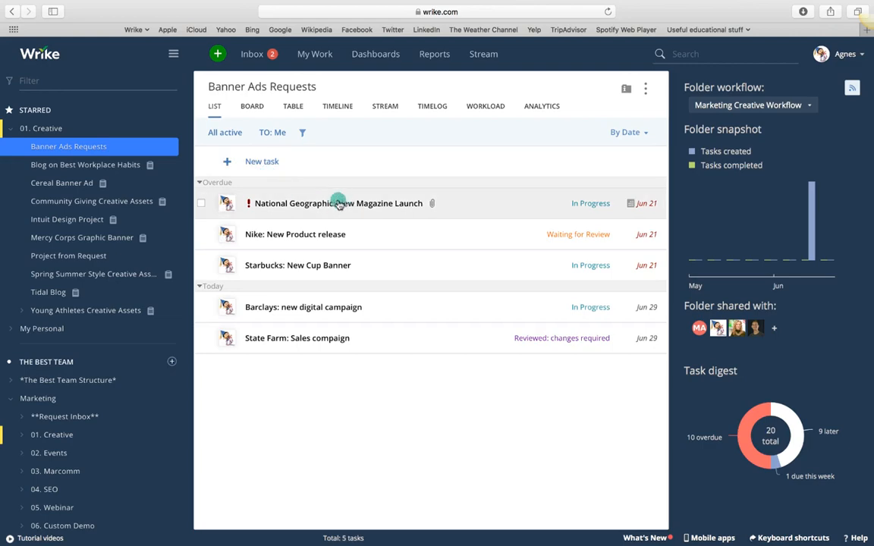
click(281, 205)
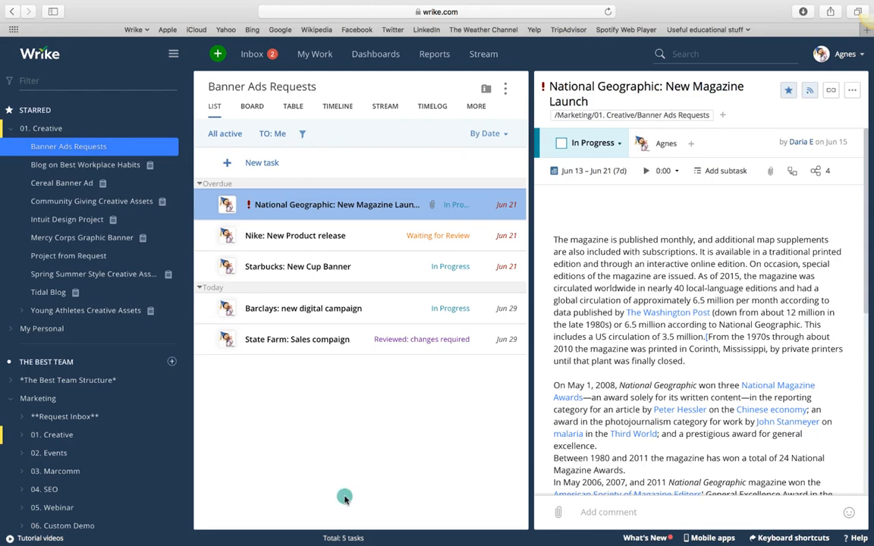
- Expand My Personal > Getting Things Done and include the National Geographic task in !My Top 6 twice, removing it each time
click(10, 329)
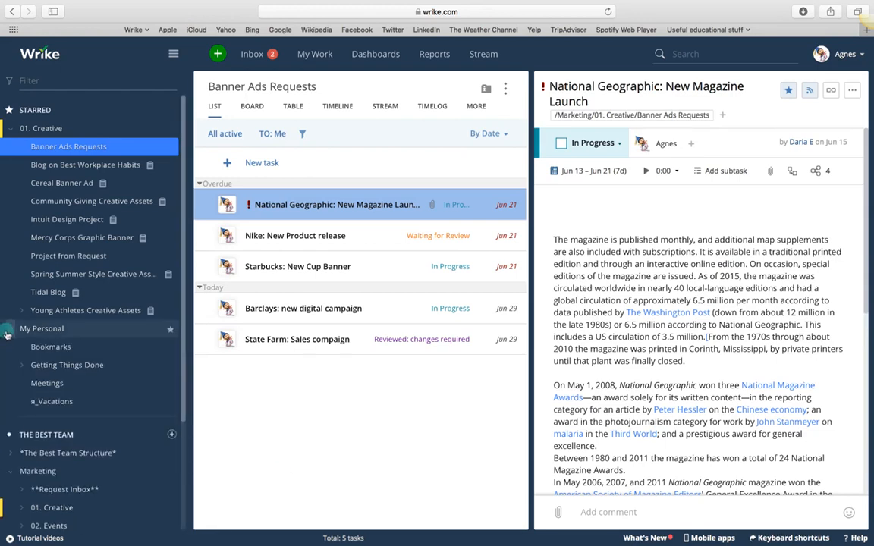
click(22, 368)
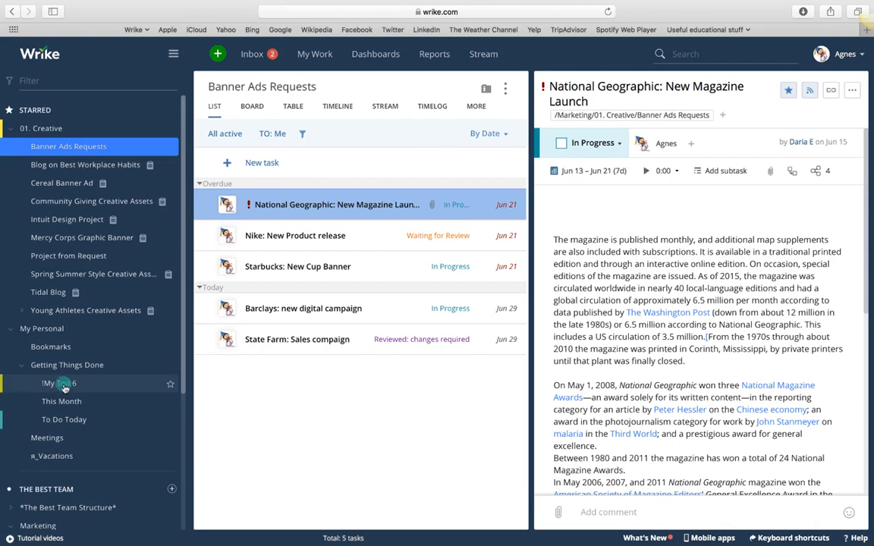
drag(63, 384, 307, 205)
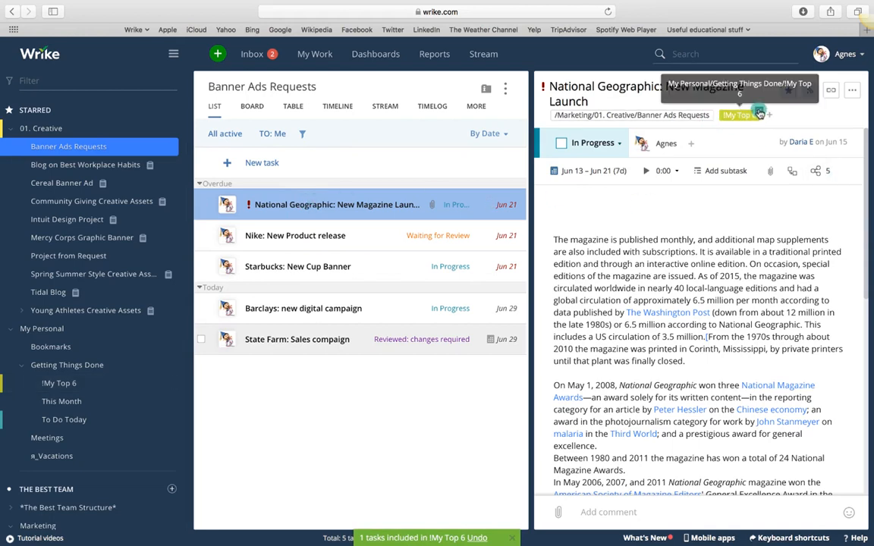
click(761, 114)
drag(66, 386, 722, 116)
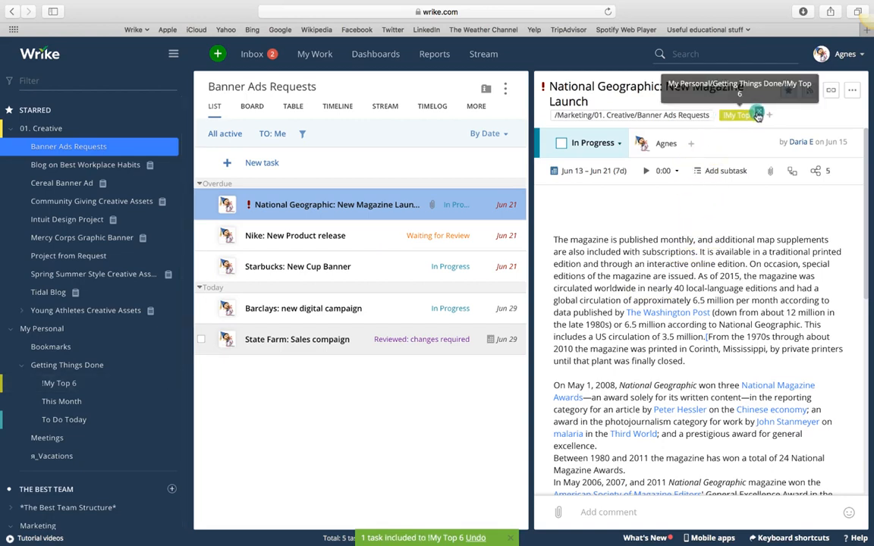
click(757, 114)
- Search the open task's folder picker for "!my", include the task in !My Top 6 and remove it from that folder
click(721, 115)
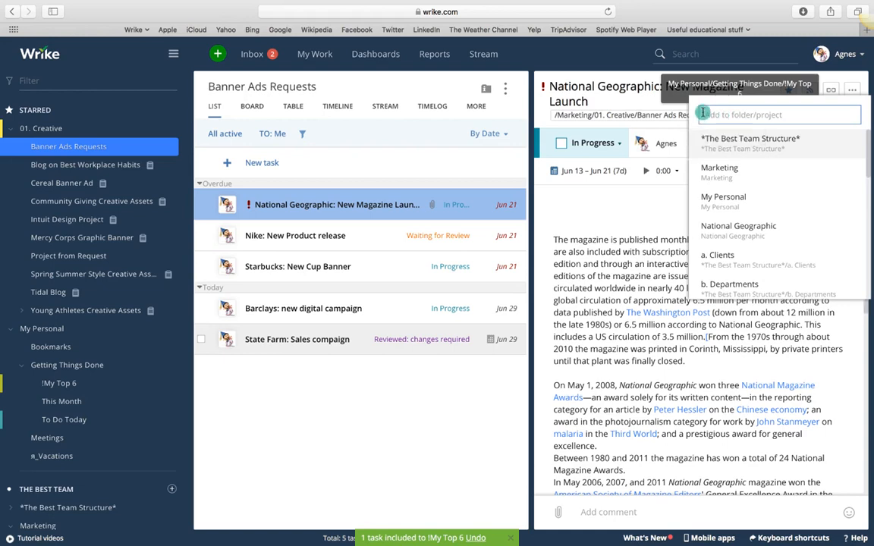
text(!my)
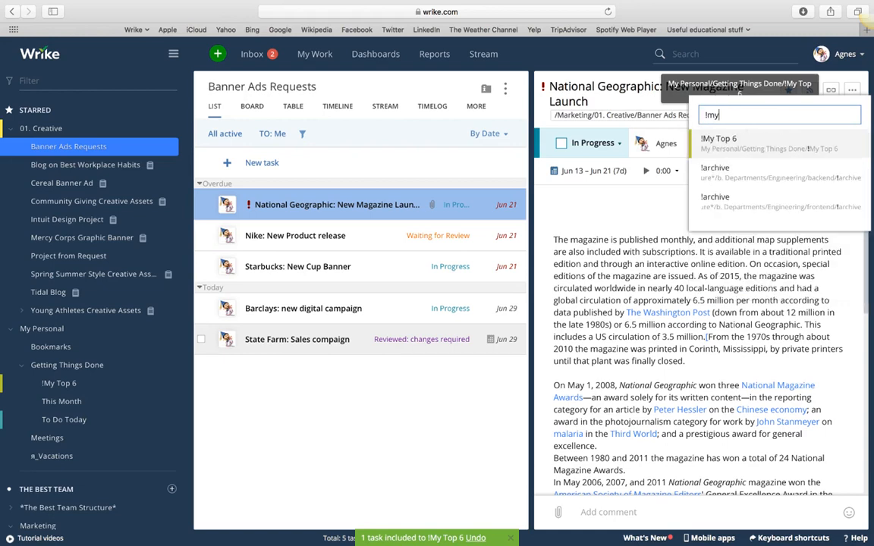
click(720, 142)
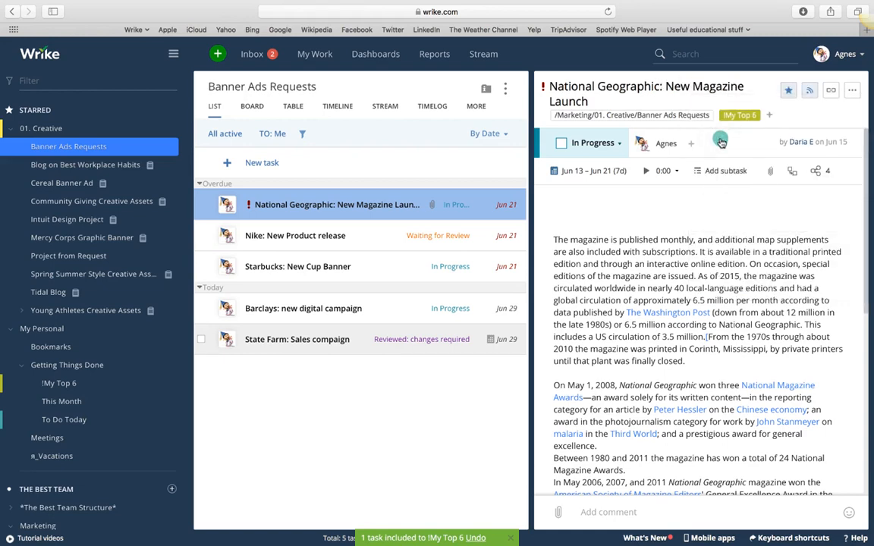
click(757, 112)
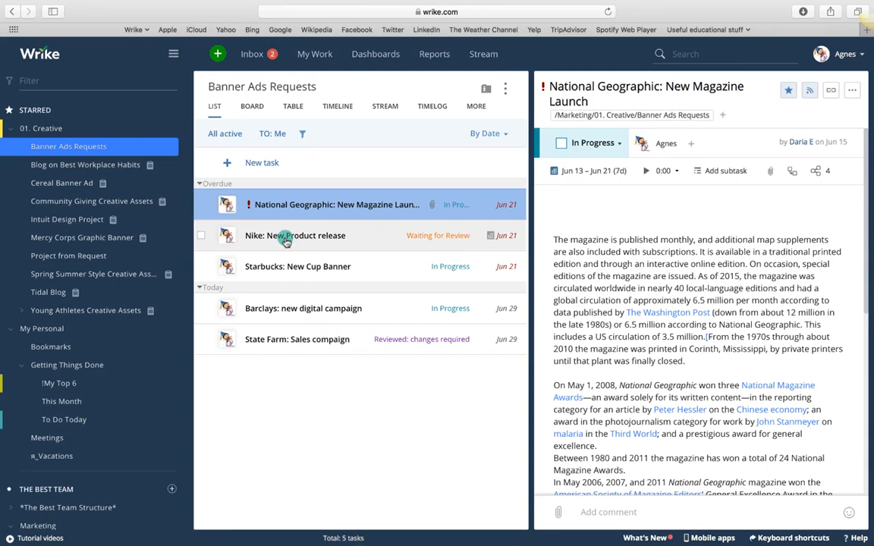
- Select all five Banner Ads Requests tasks and add them to the !My Top 6 folder, finding it with the search "my top"
click(201, 203)
click(325, 133)
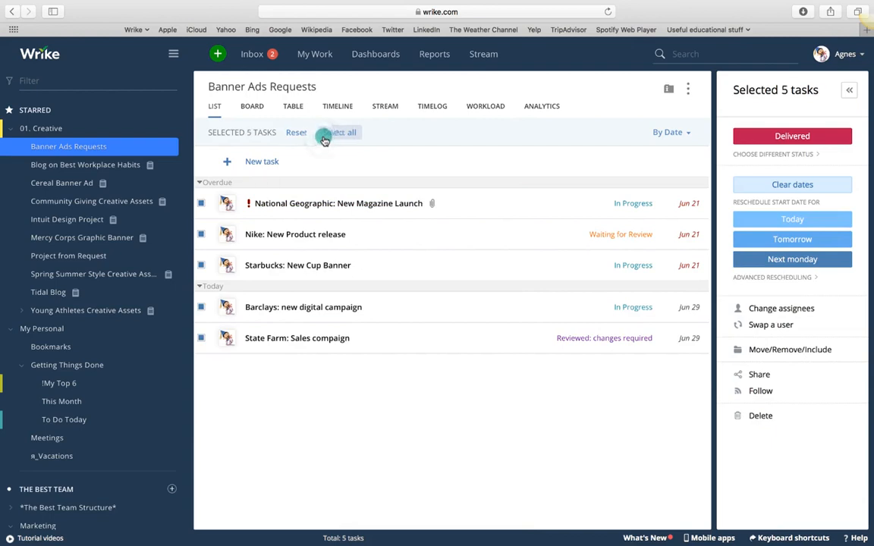
click(753, 353)
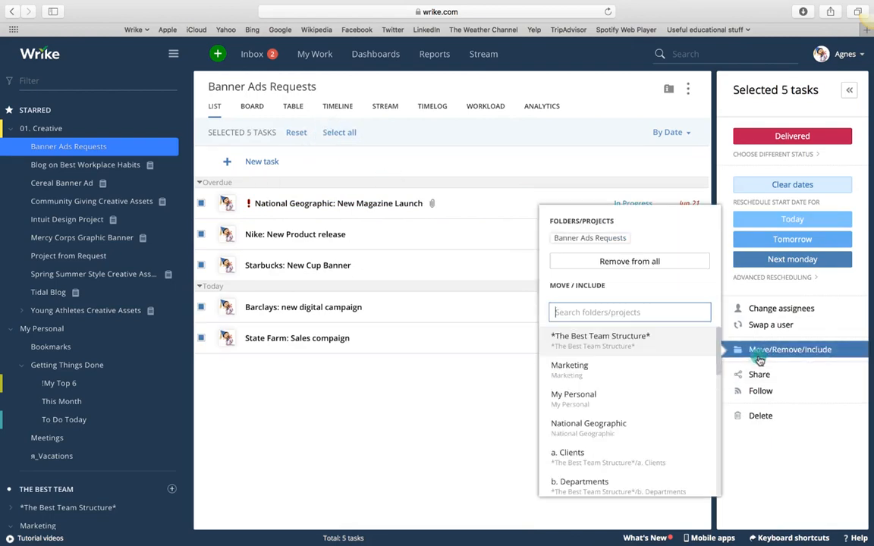
text(my)
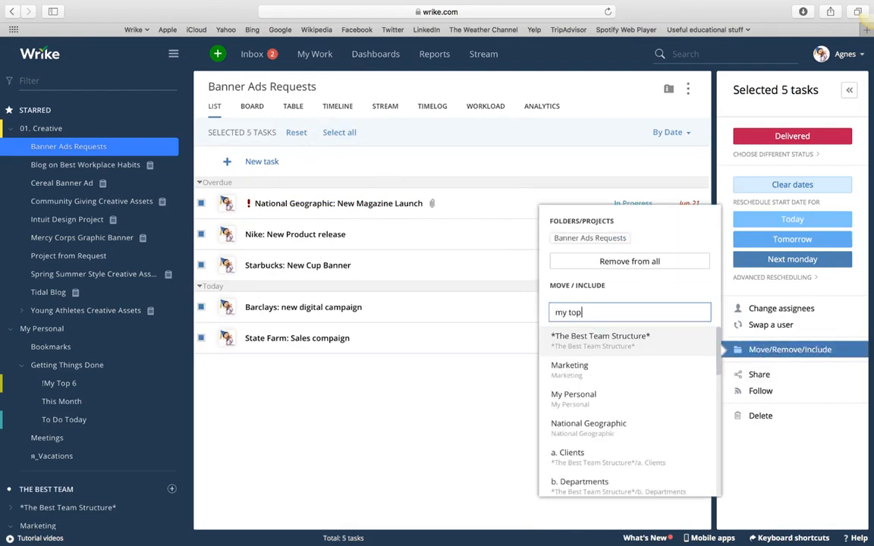
text( top)
click(563, 341)
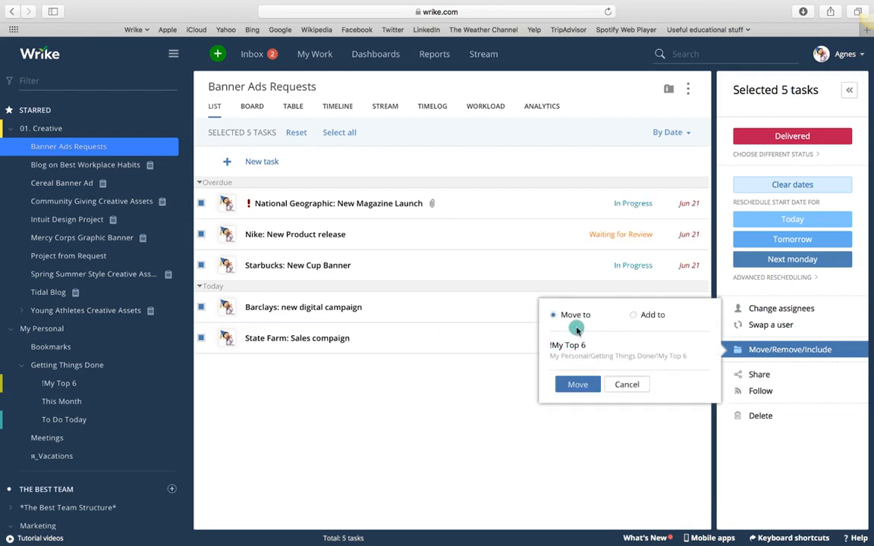
click(634, 315)
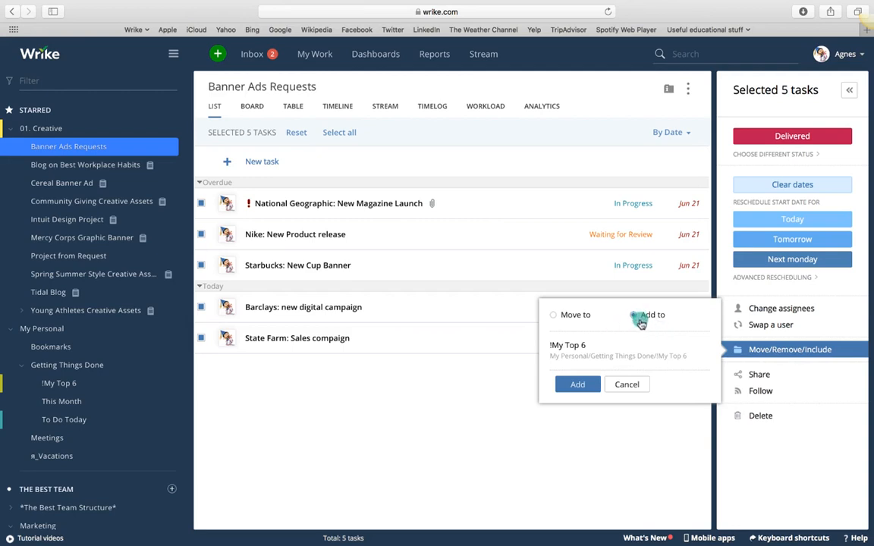
click(578, 384)
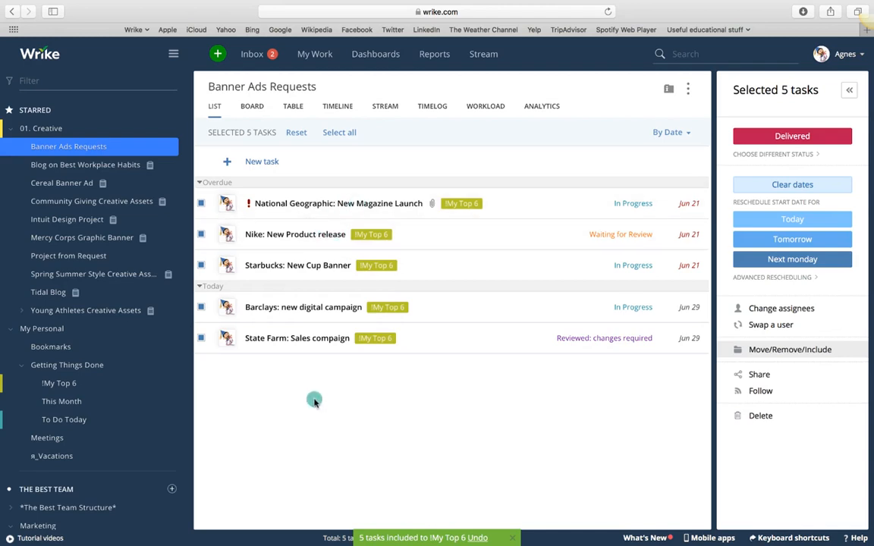
- Open the !My Top 6 folder under My Personal > Getting Things Done and reset the task selection
click(58, 333)
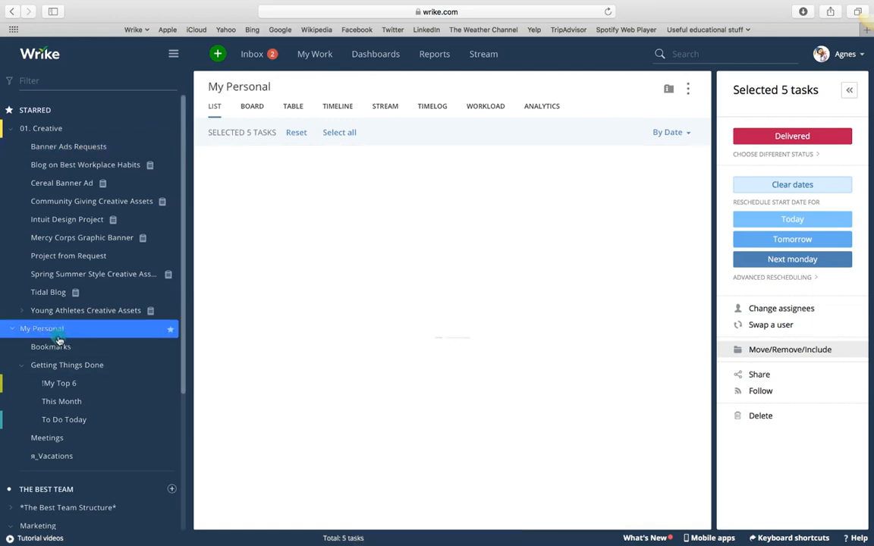
click(62, 384)
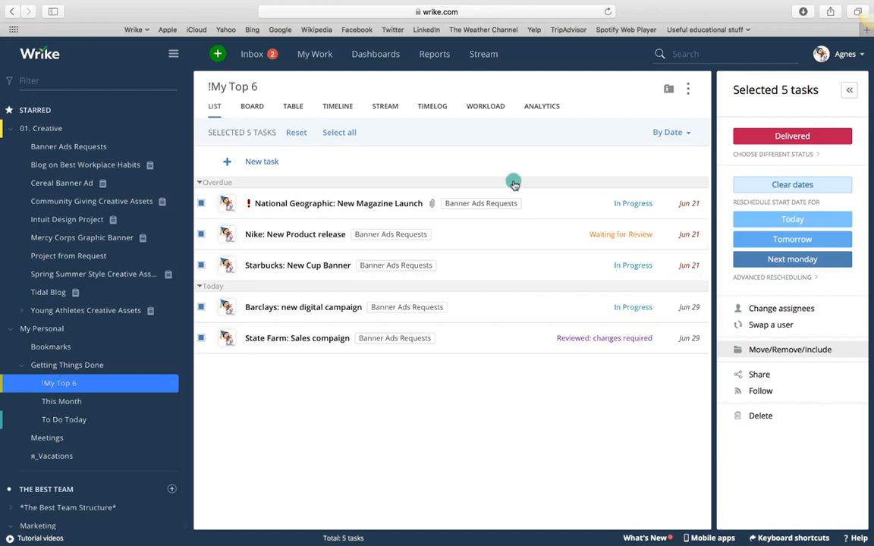
click(294, 132)
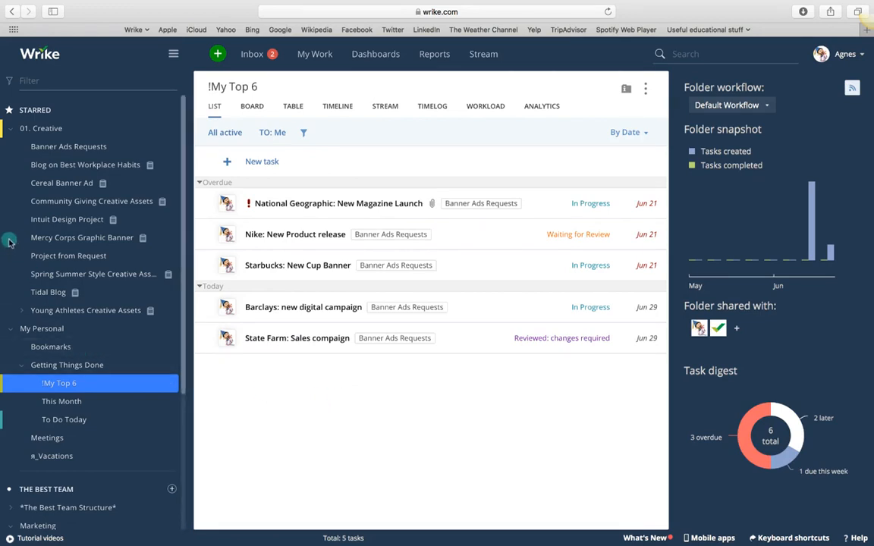
- Collapse the starred 01. Creative and Getting Things Done folders and check who the My Personal folder is shared with
click(10, 130)
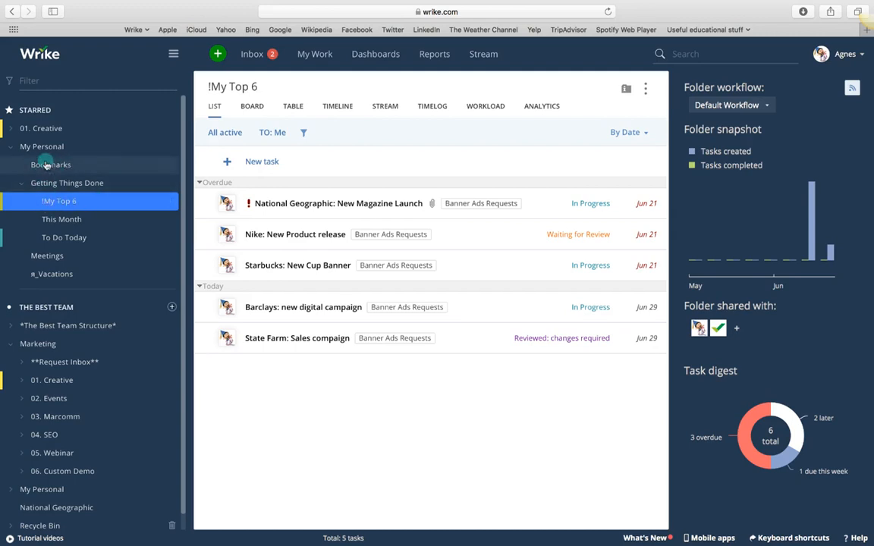
click(22, 183)
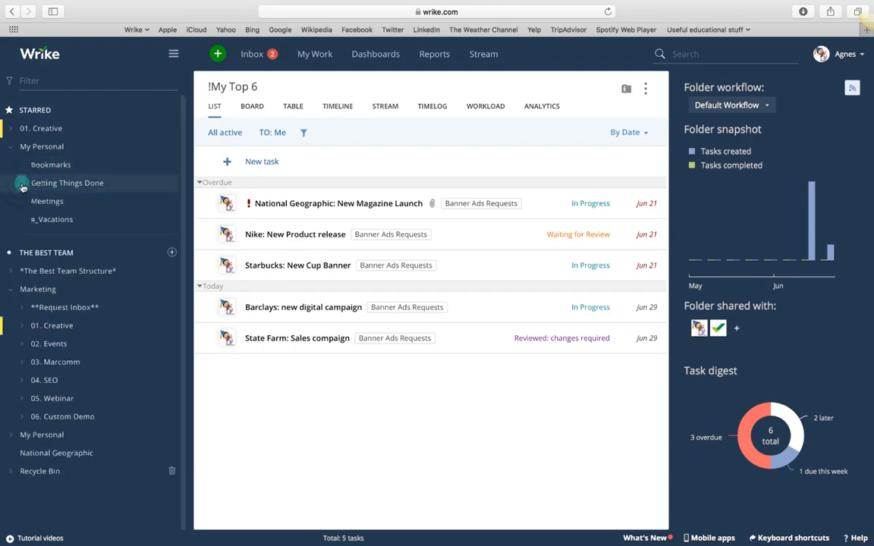
click(37, 151)
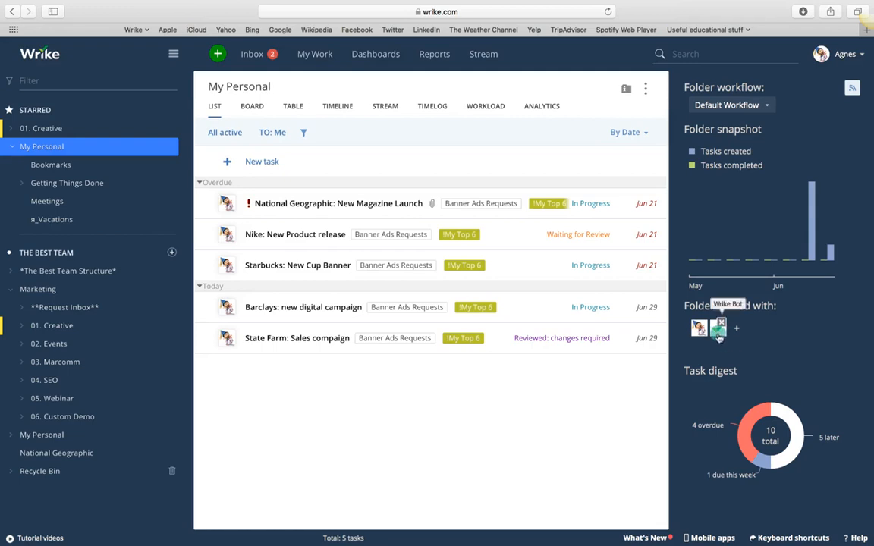
drag(719, 336, 626, 93)
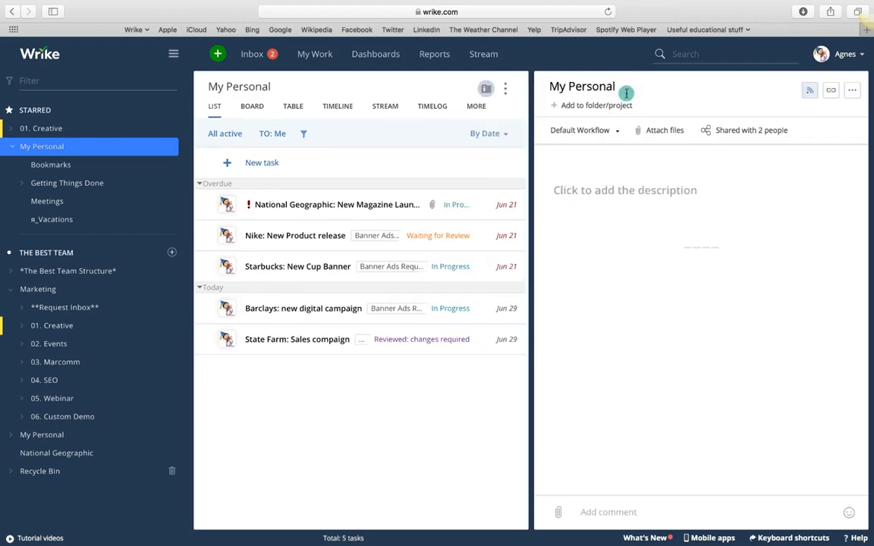
click(718, 129)
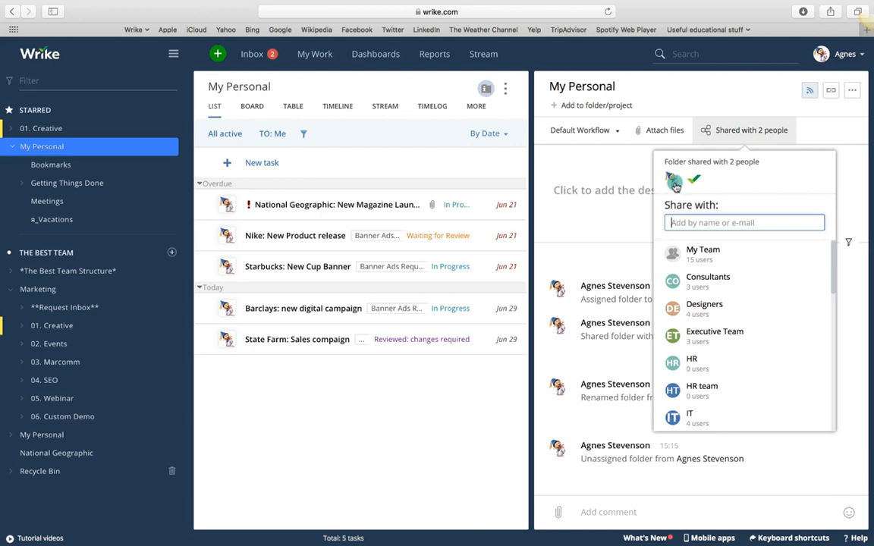
click(448, 389)
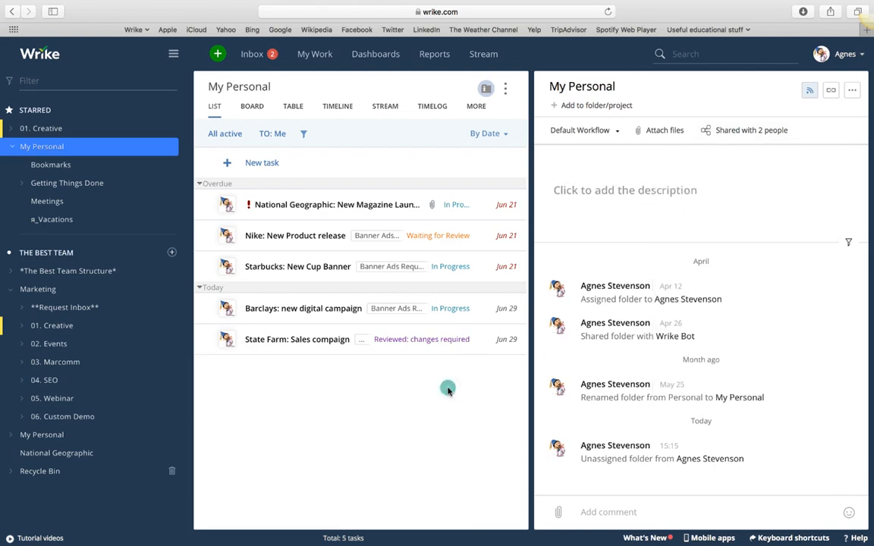
- Expand the starred 01. Creative folder, view the National Geographic task in Banner Ads Requests and check who that folder is shared with
click(11, 129)
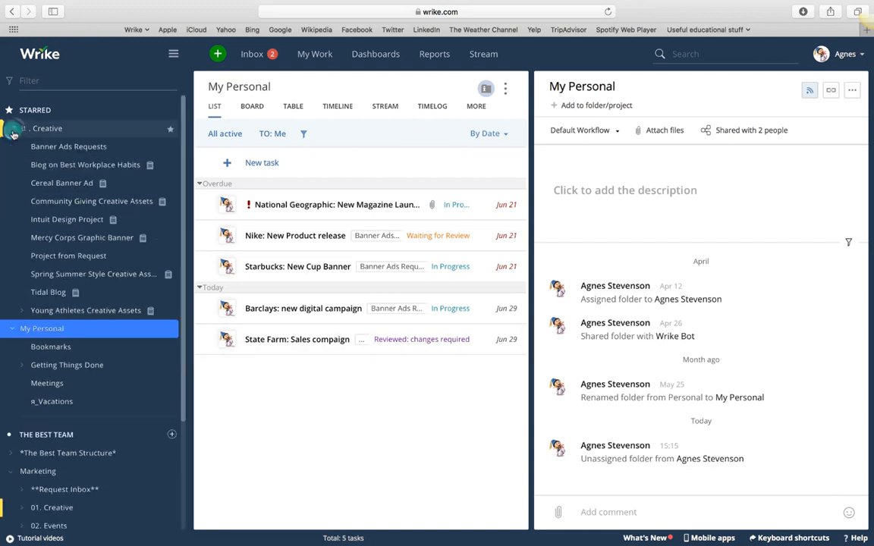
click(60, 148)
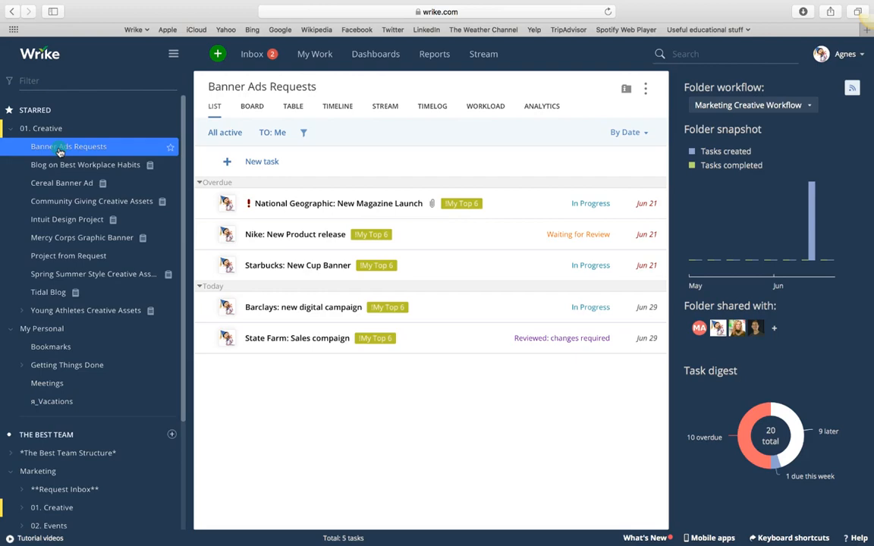
click(290, 209)
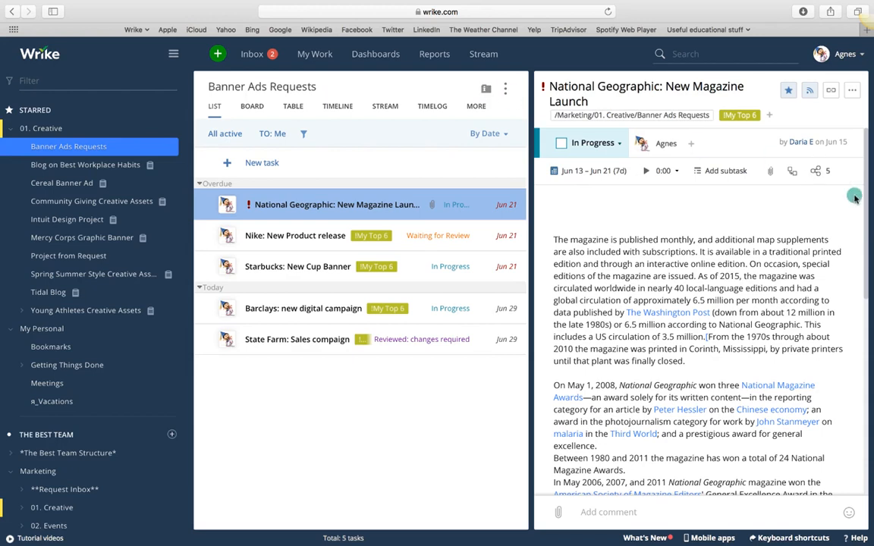
click(486, 93)
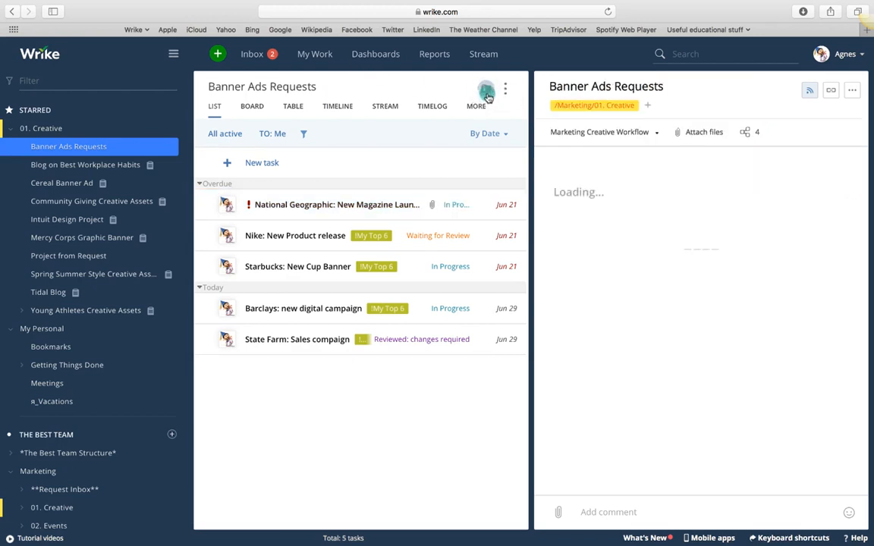
click(748, 133)
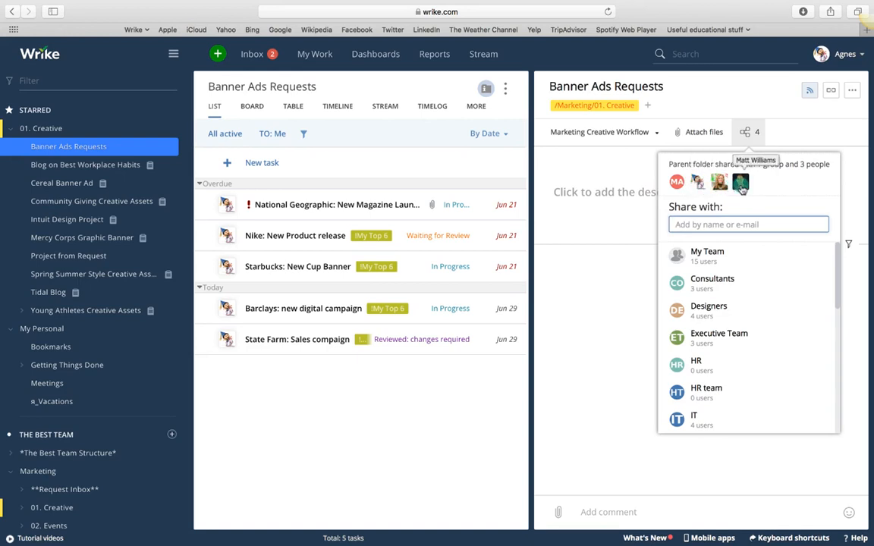
click(390, 419)
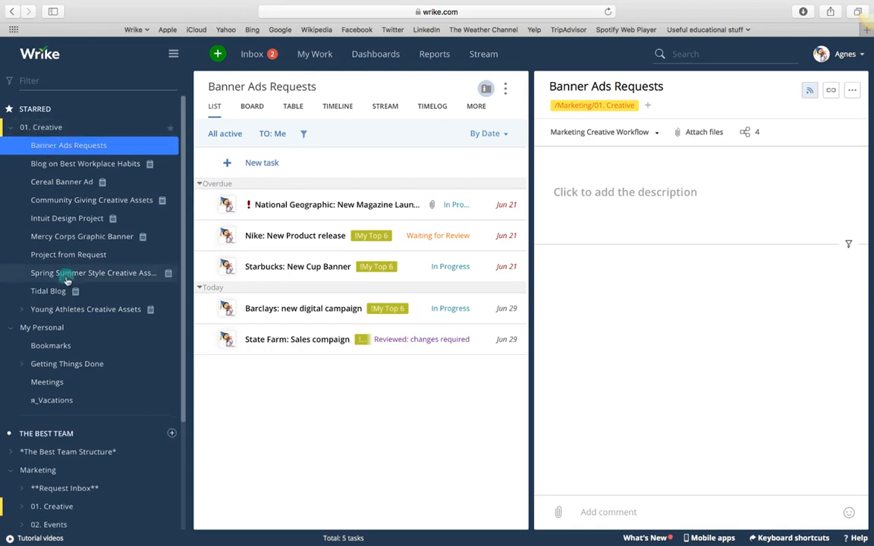
- Look through the Marketing folder and its subfolders **Request Inbox**, 01. Creative, 02. Events, 03. Marcomm and 04. SEO
scroll(57, 274, down, 4)
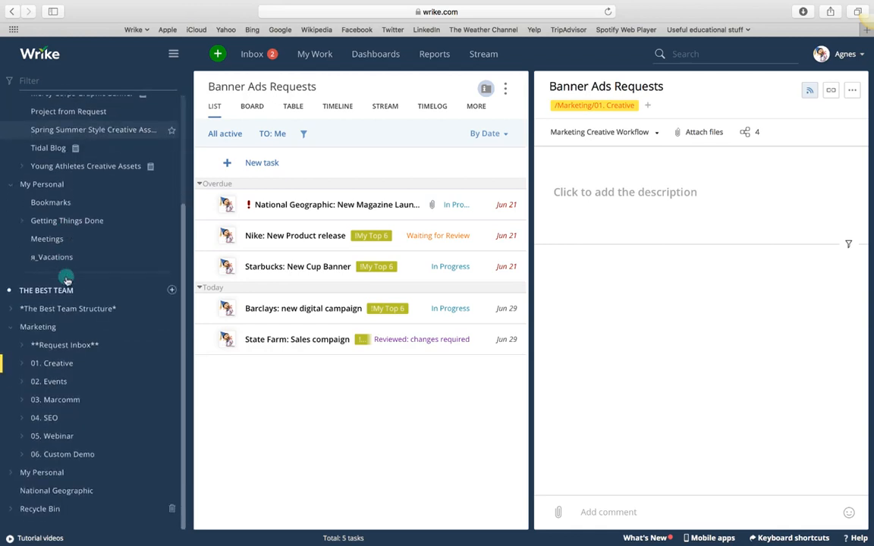
click(33, 329)
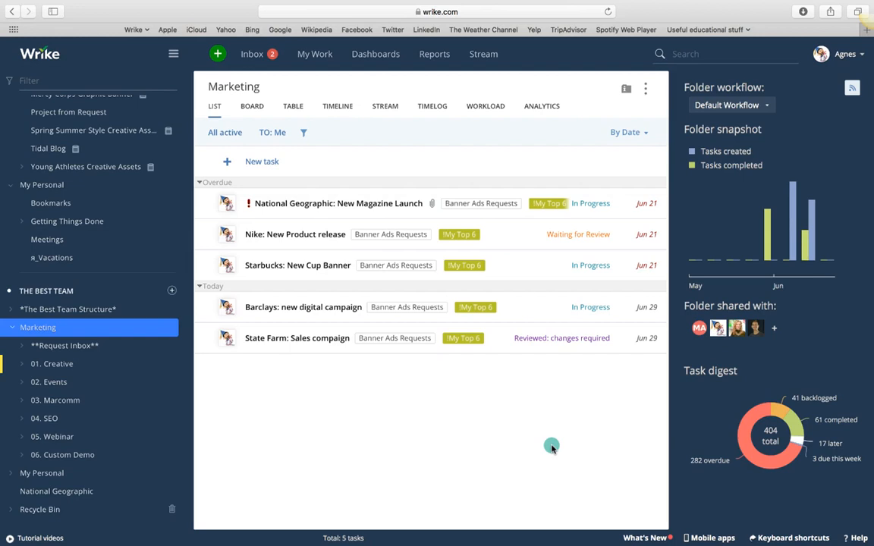
click(48, 348)
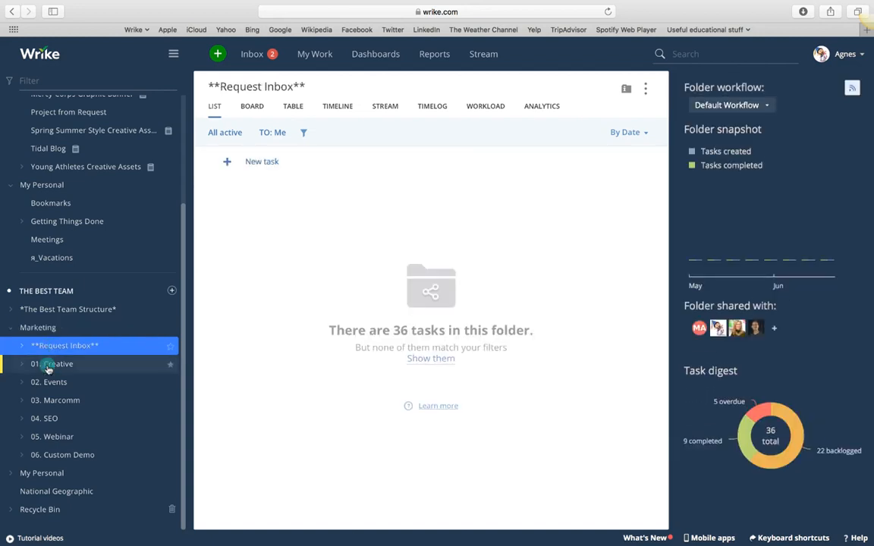
click(51, 363)
click(49, 383)
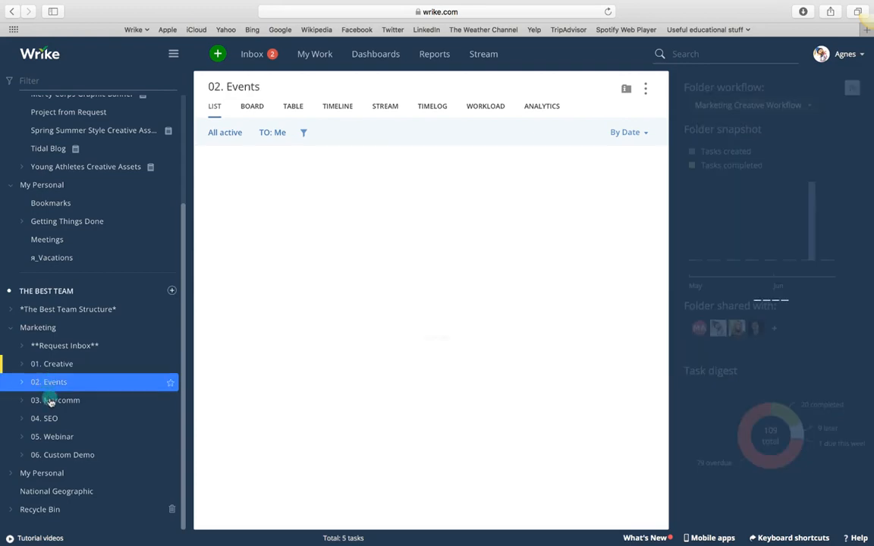
click(50, 401)
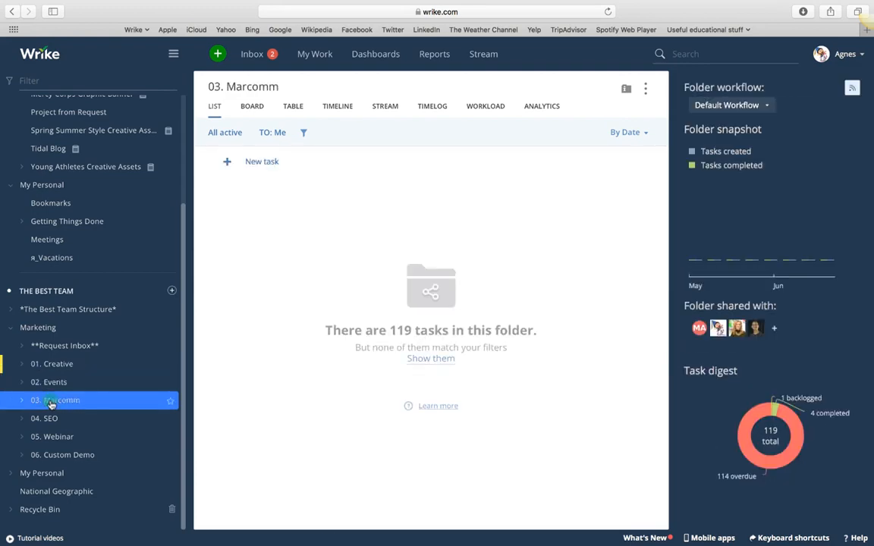
click(47, 417)
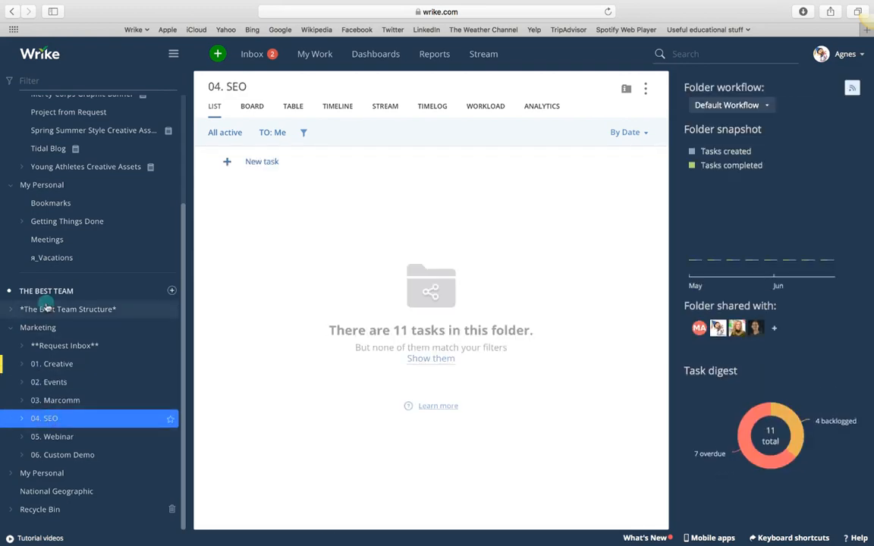
- Compare the Marketing folder's tasks and sharing with those of its 01. Creative subfolder
click(40, 332)
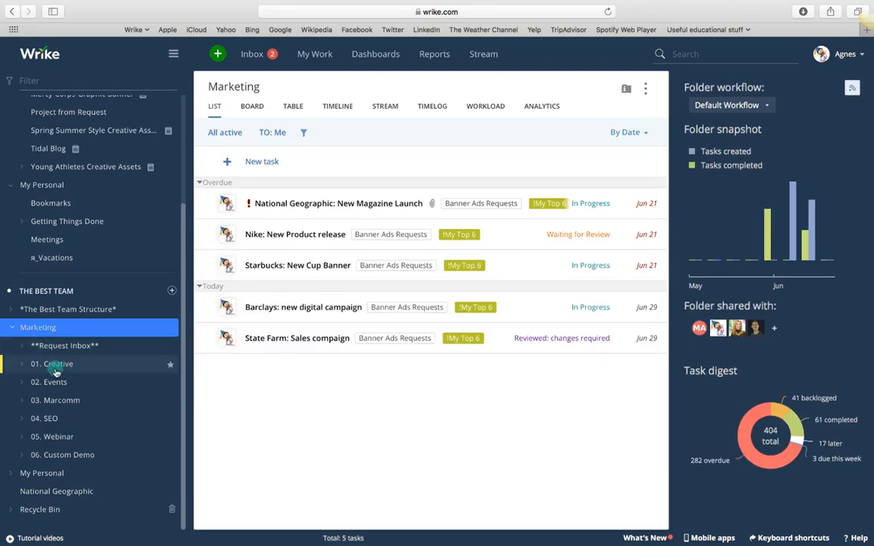
click(53, 367)
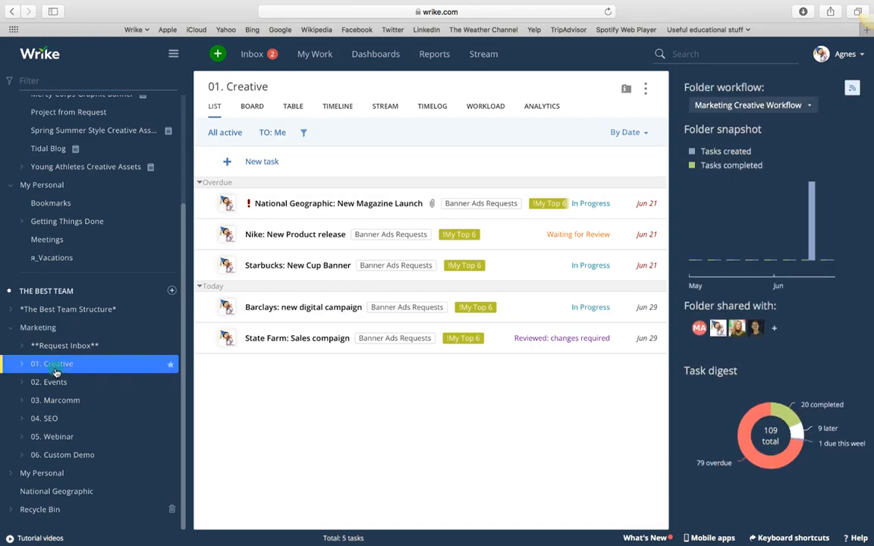
click(34, 333)
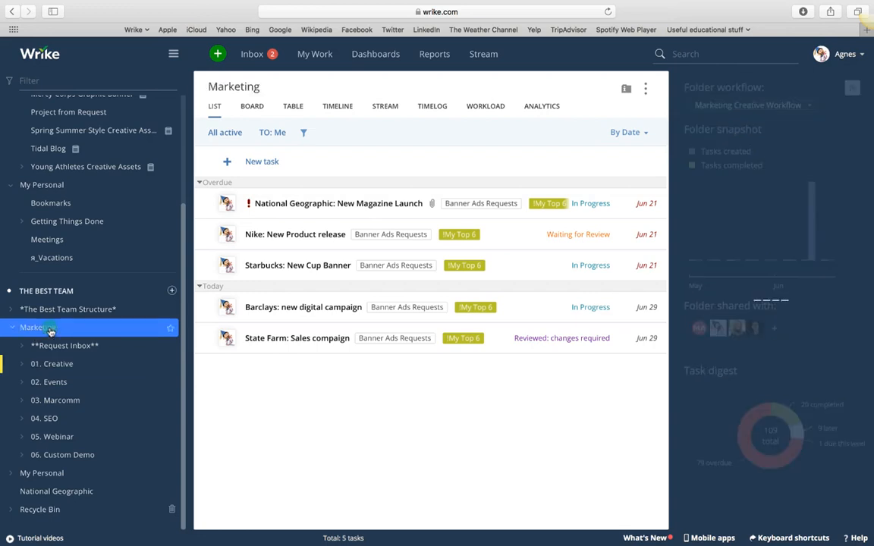
click(51, 364)
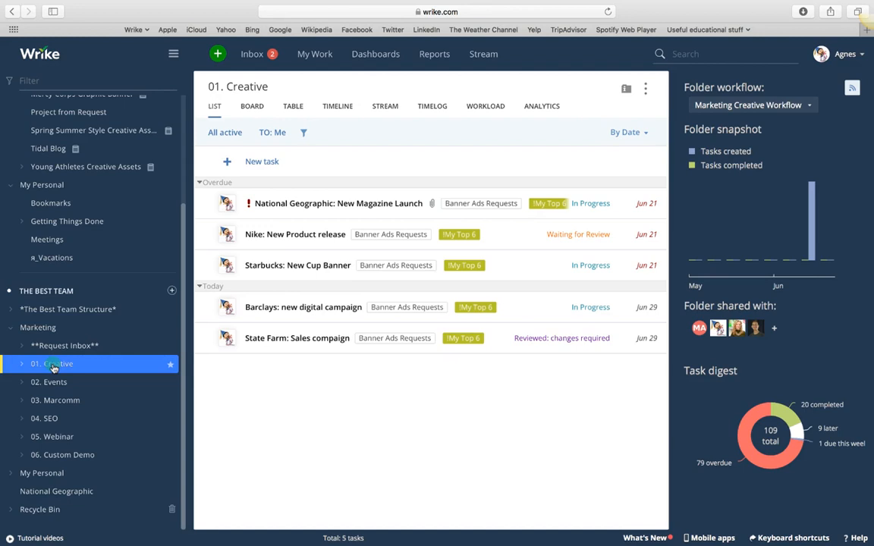
- Expand the Marketing 01. Creative folder and review its sharing options for all users, My Team, Consultants and the selected users, changing nothing
click(23, 365)
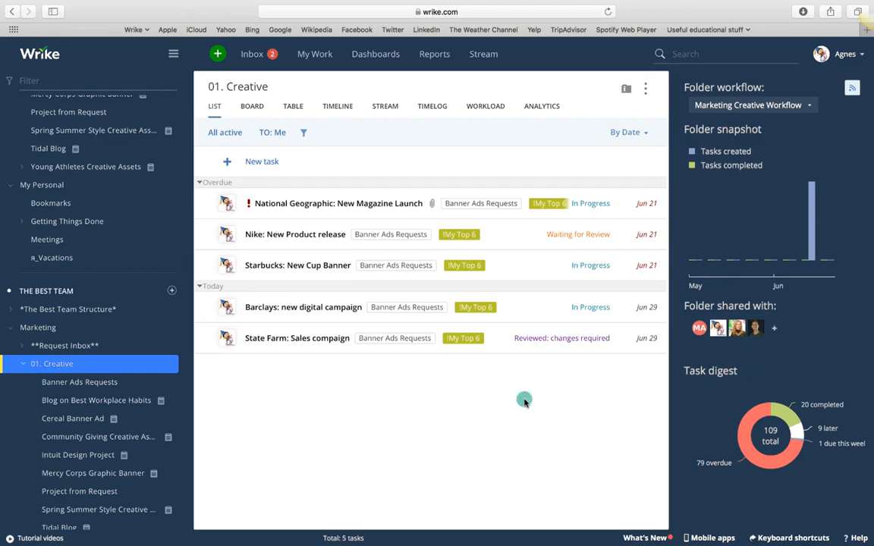
right_click(49, 370)
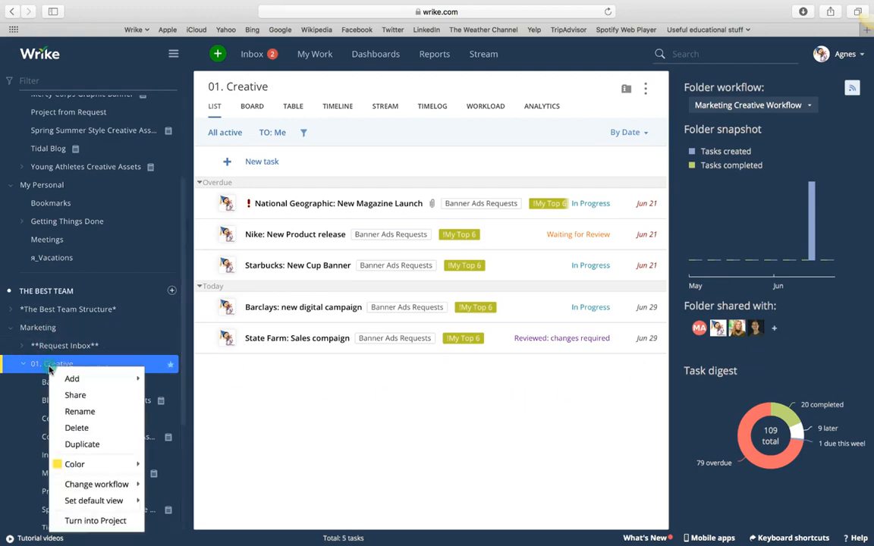
click(75, 395)
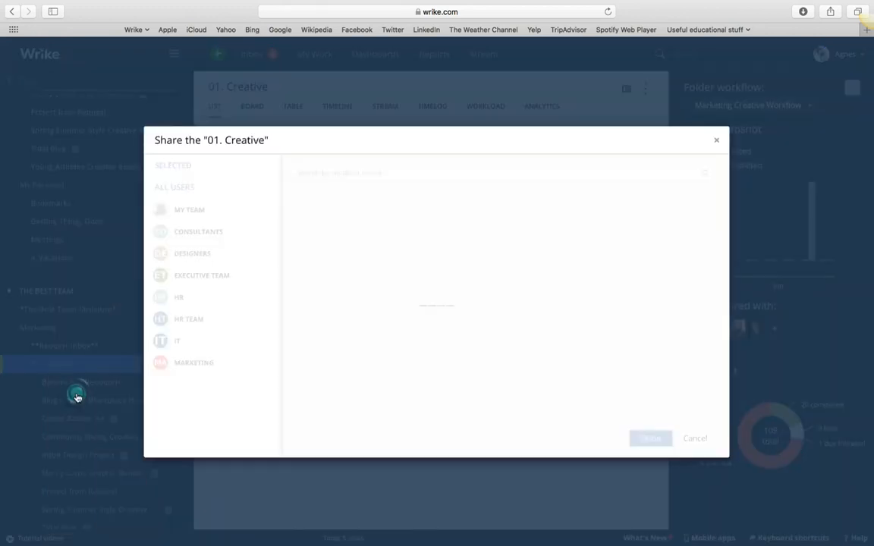
scroll(426, 298, down, 3)
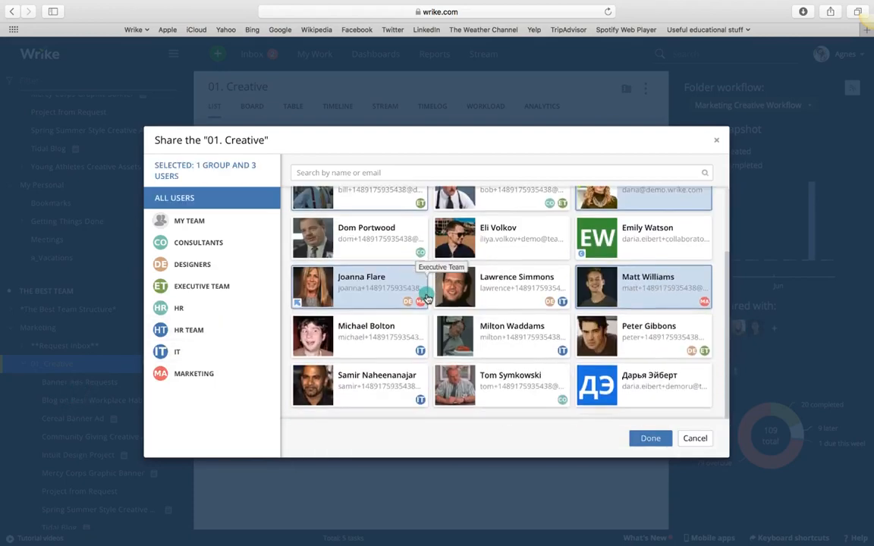
scroll(426, 298, up, 3)
click(185, 223)
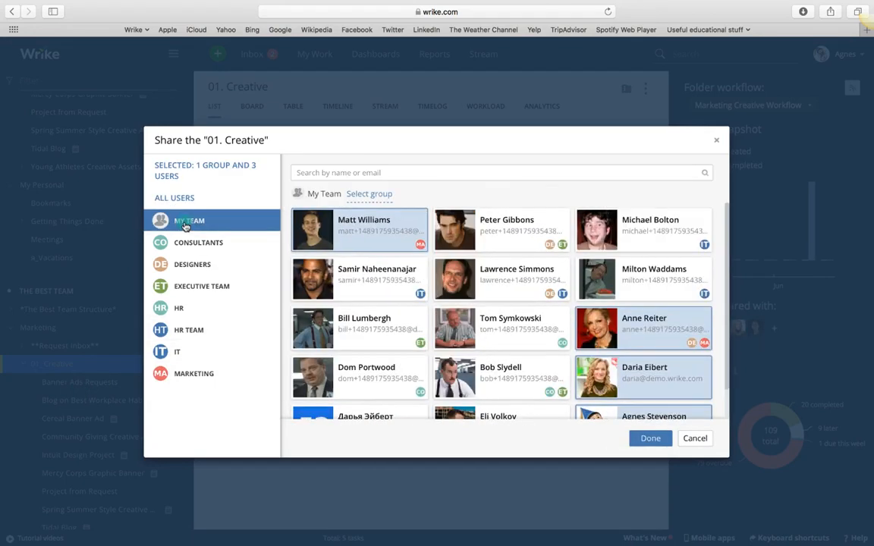
click(179, 242)
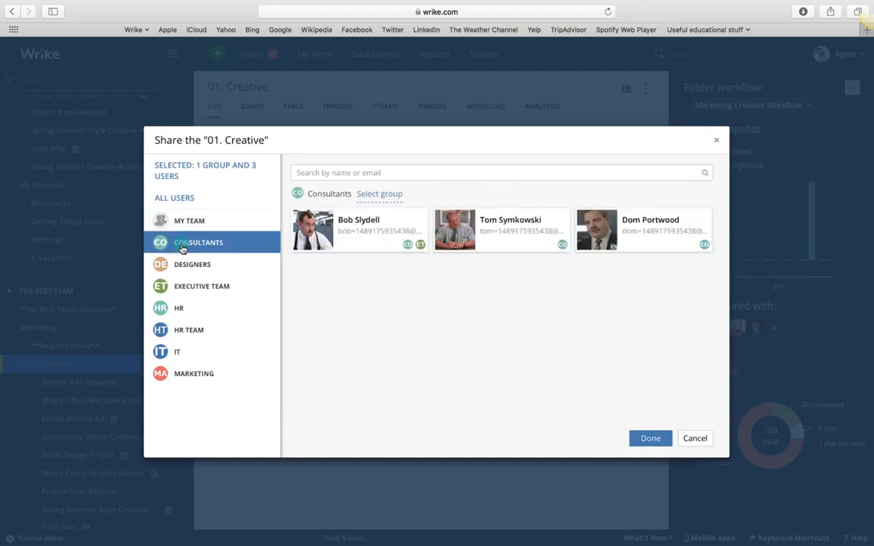
click(169, 175)
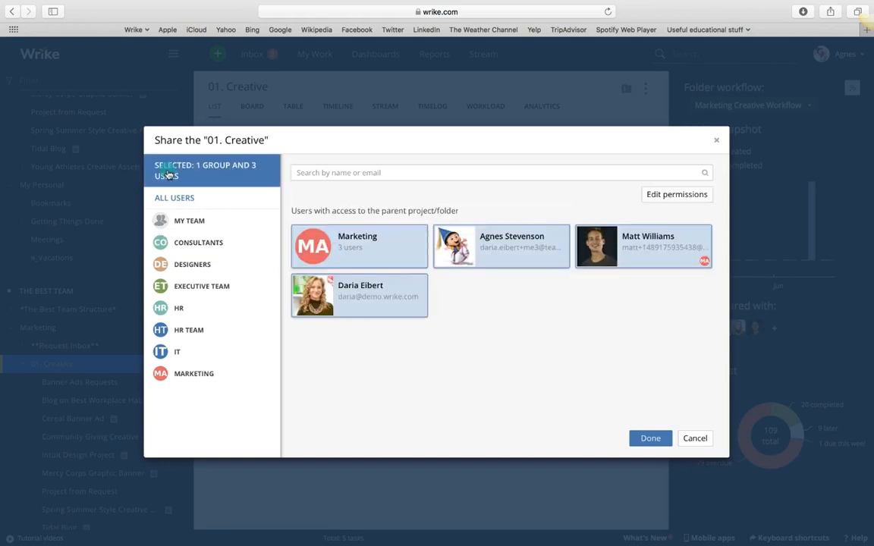
click(160, 196)
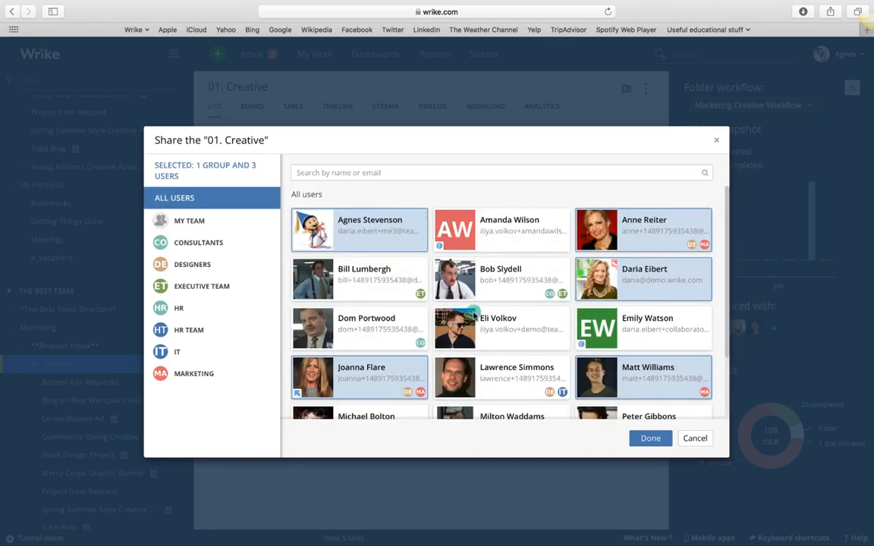
click(695, 438)
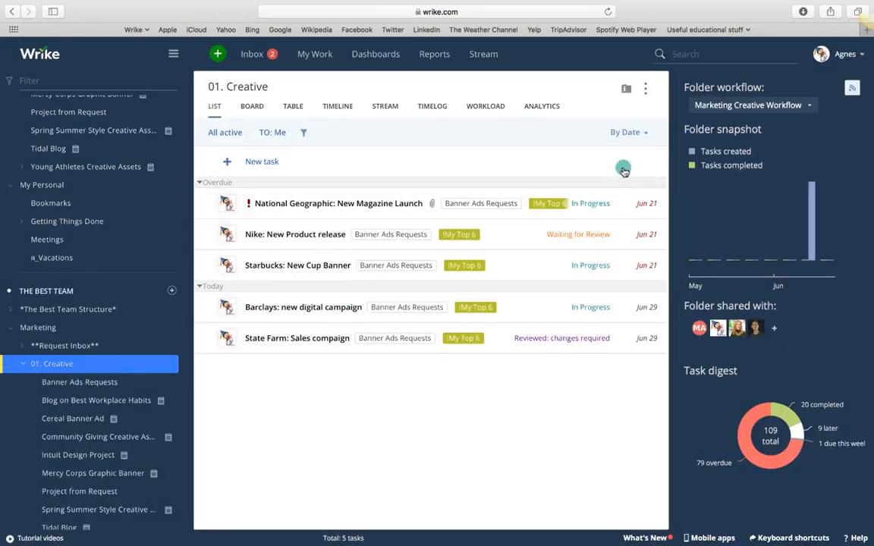
- Show the 01. Creative folder's info and check who the folder and its parent are shared with
click(621, 91)
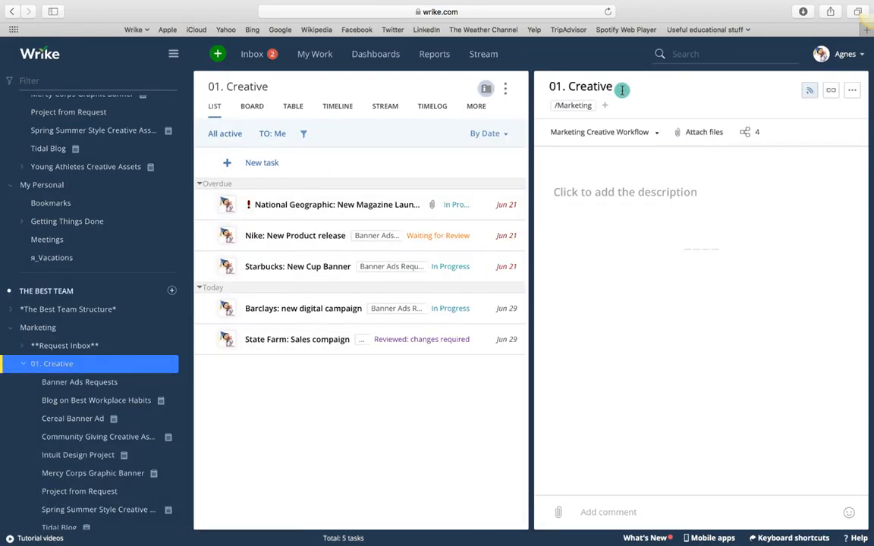
click(747, 135)
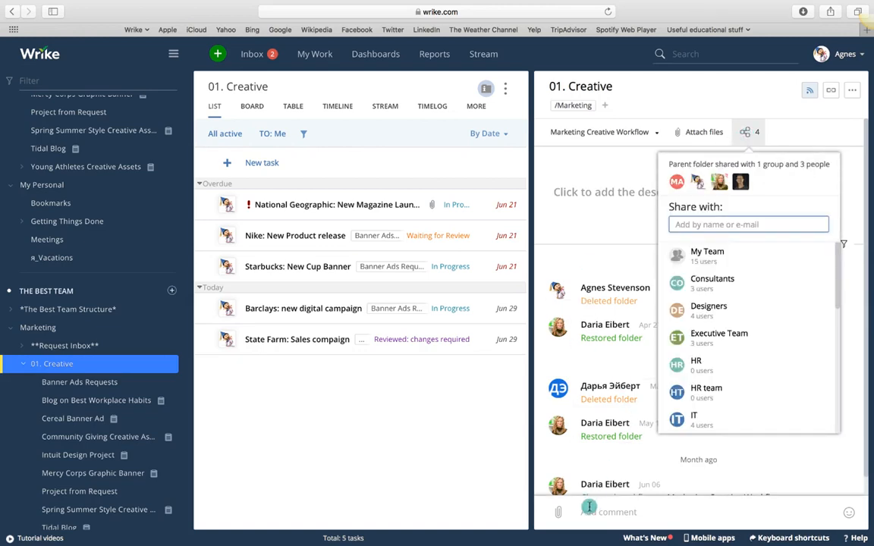
click(530, 452)
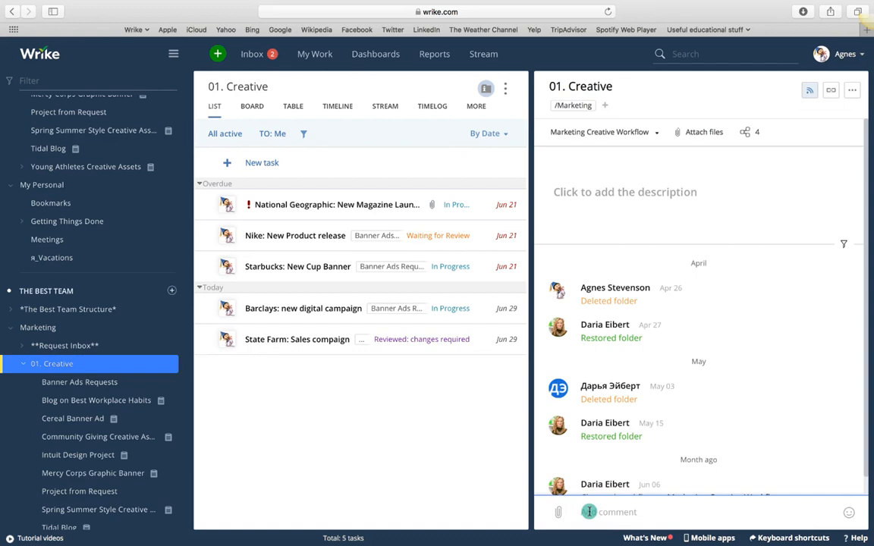
- Post a comment on the 01. Creative folder mentioning a teammate: "Hey, this is your main folder. Please take a look at all projects :)"
click(588, 512)
text(@)
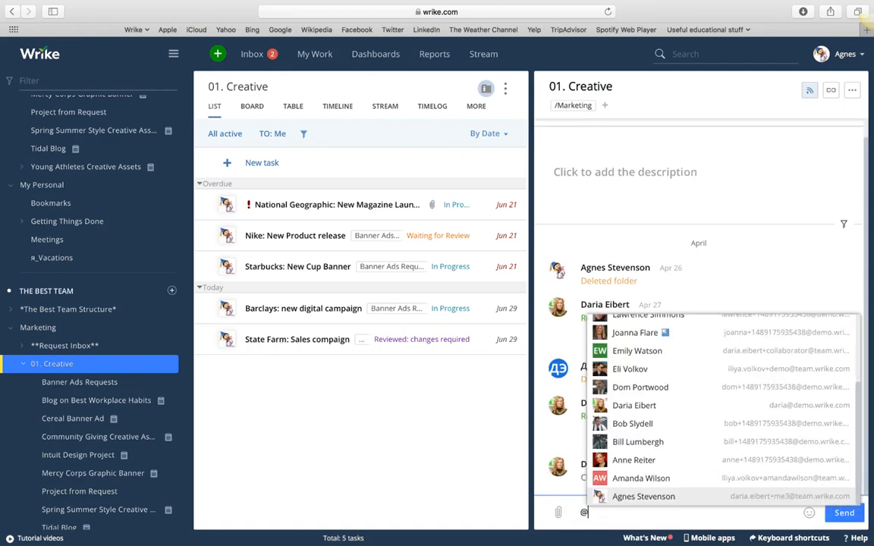
click(637, 335)
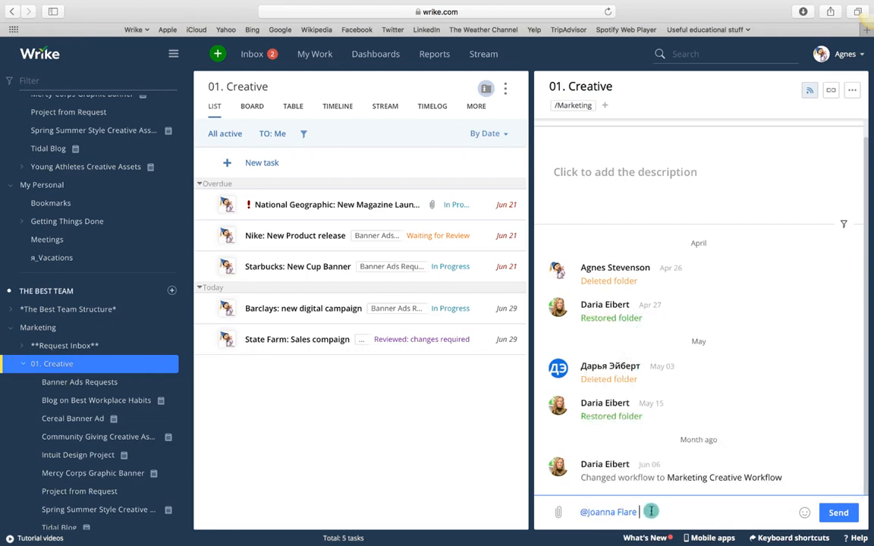
text(Hey, this is your main )
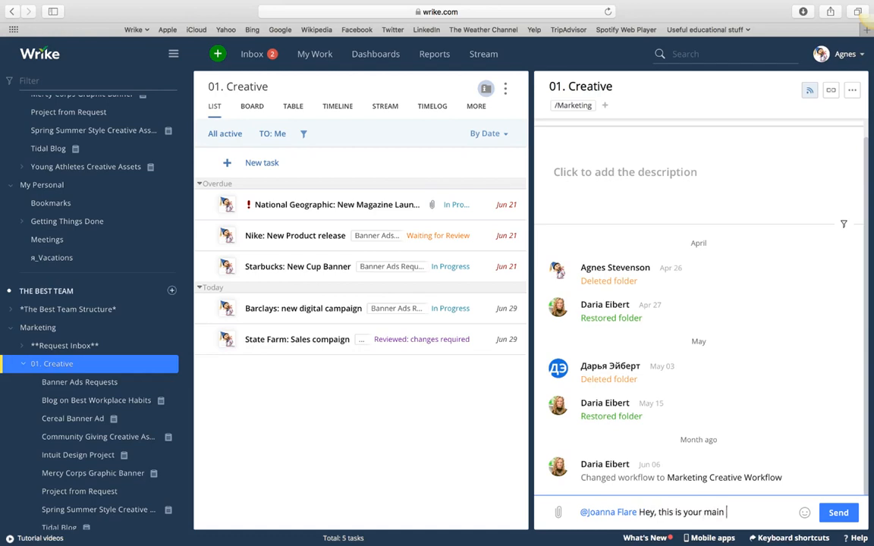
text(folder. Please take a look at all project)
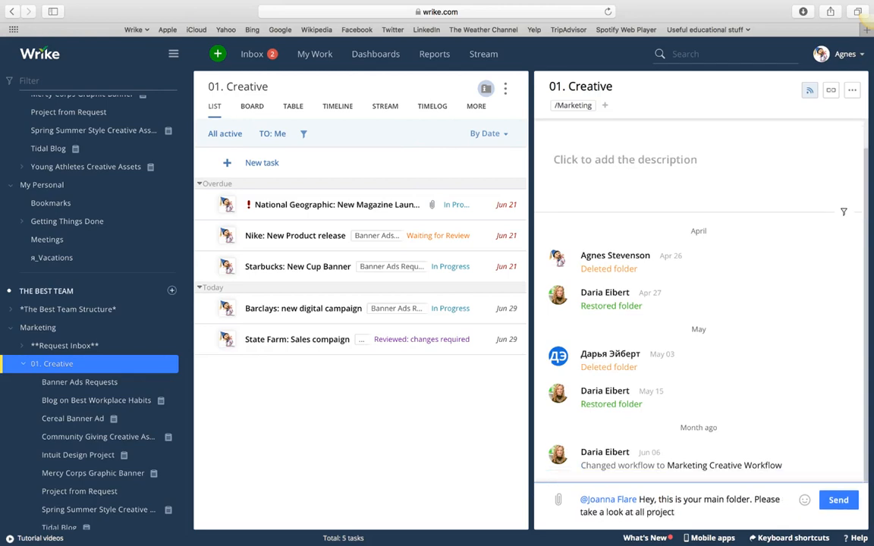
text(s :))
key(Return)
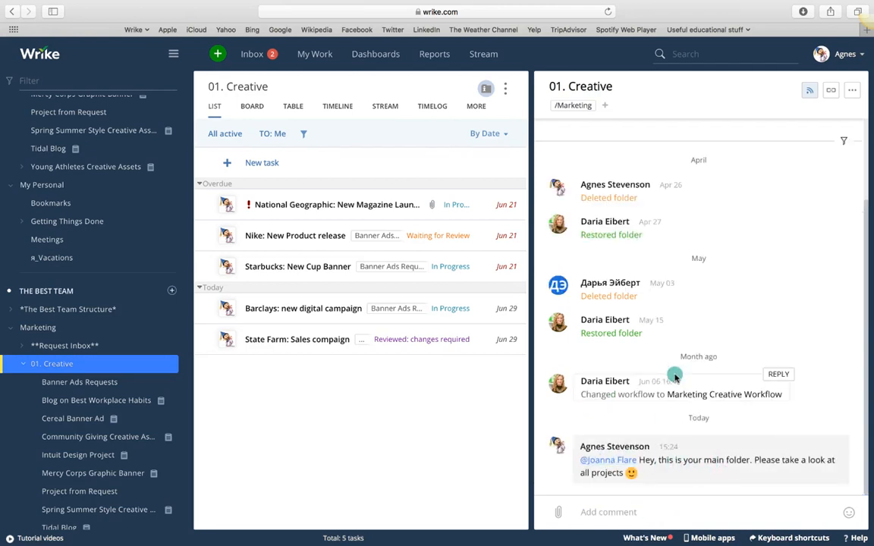
- Check the 01. Creative folder's sharing list for the mentioned teammate and view the posted comment
scroll(683, 341, up, 3)
click(752, 135)
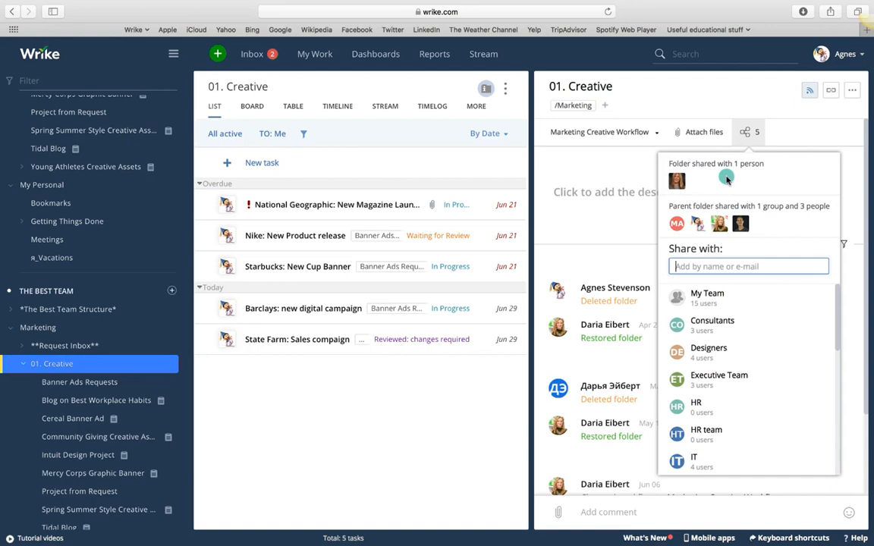
click(361, 383)
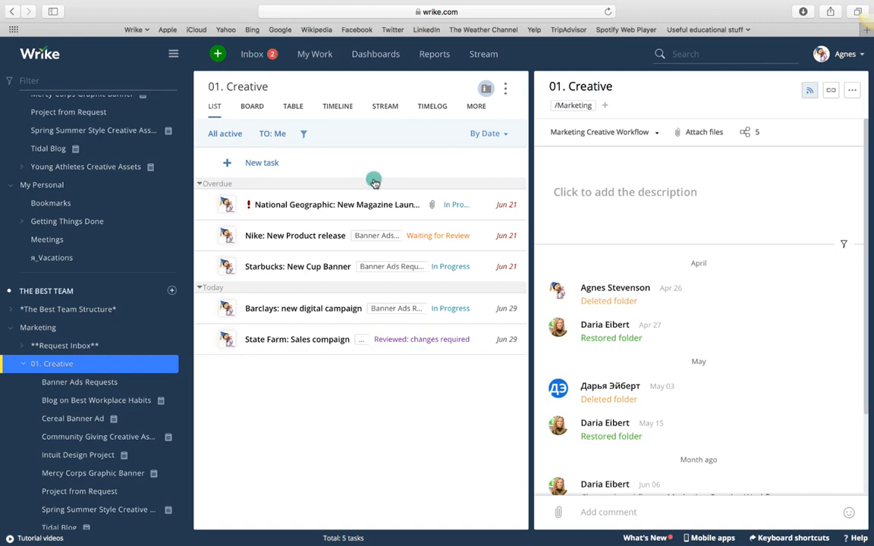
scroll(744, 287, down, 3)
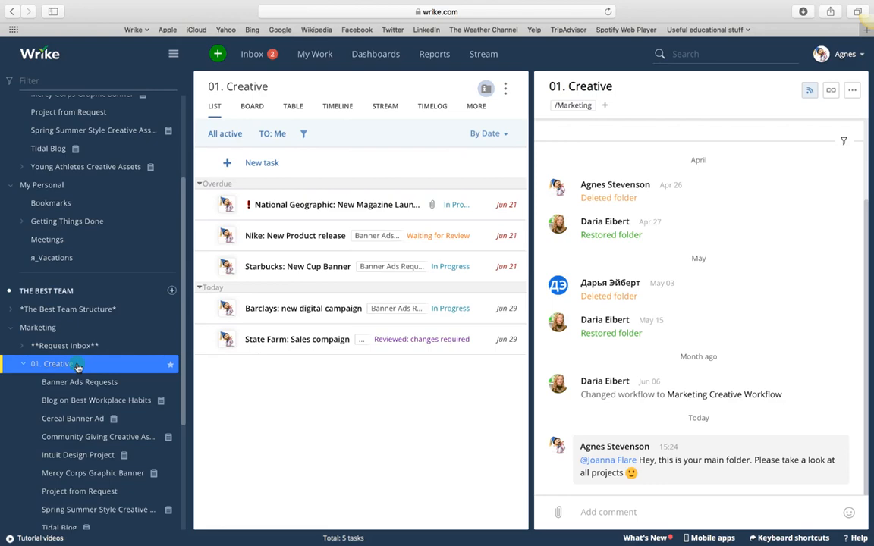
- Open the National Geographic: New Magazine Launch task and check who it is shared with
click(298, 213)
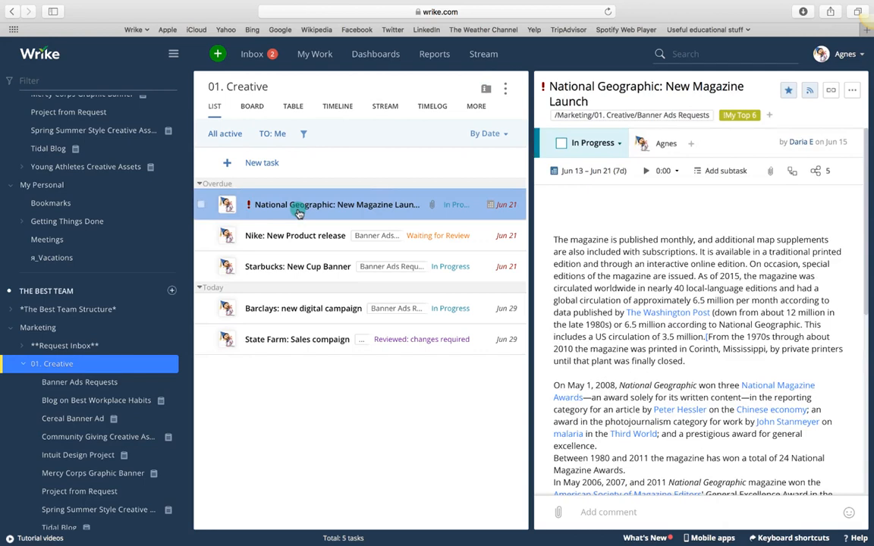
click(815, 171)
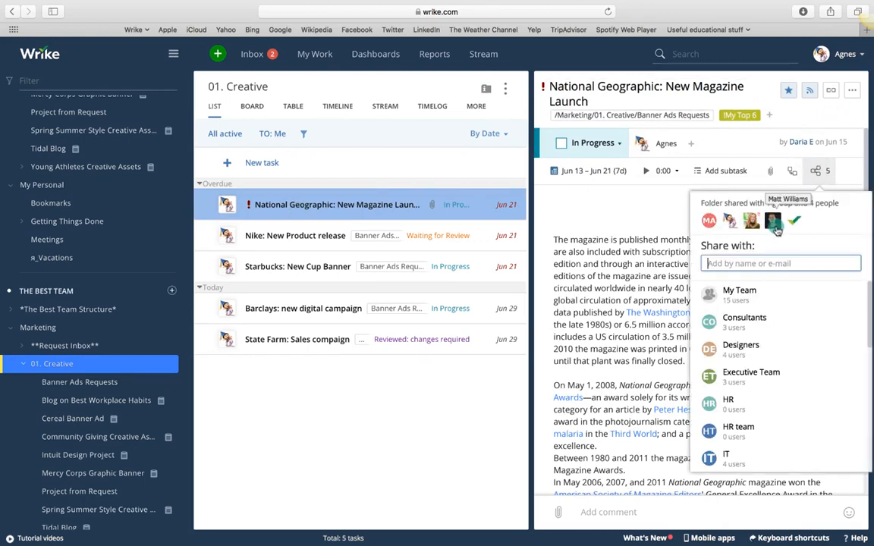
- Comment on the National Geographic task, mentioning a collaborator: "We have finished the main part, please take a look and any feedback is highly welcomed! :)"
click(619, 512)
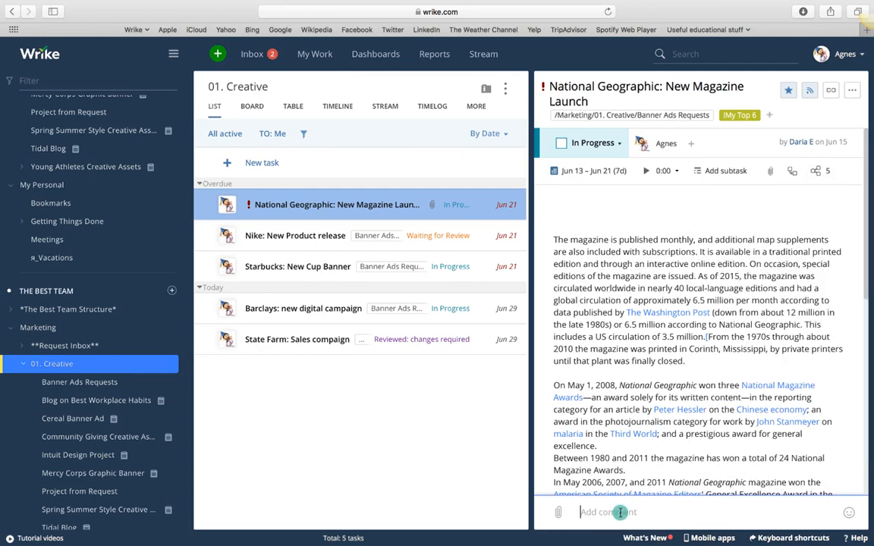
text(@)
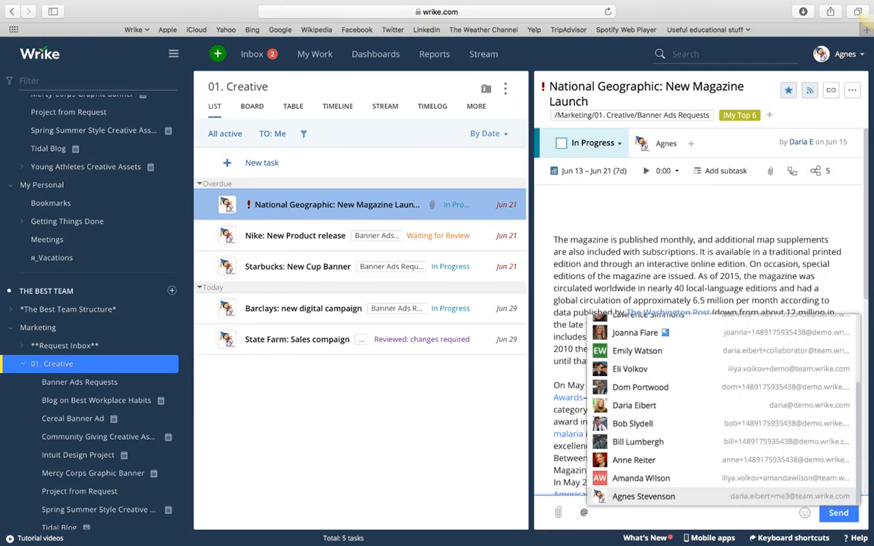
click(629, 351)
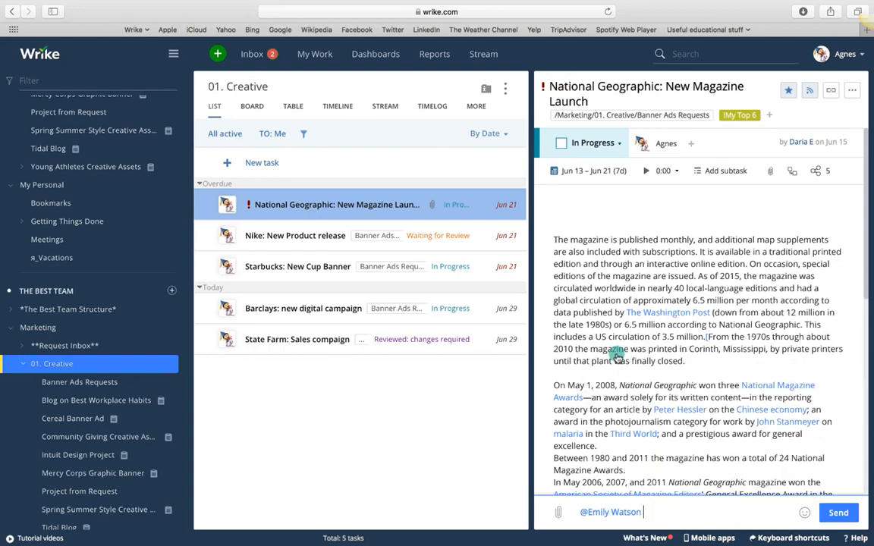
click(659, 513)
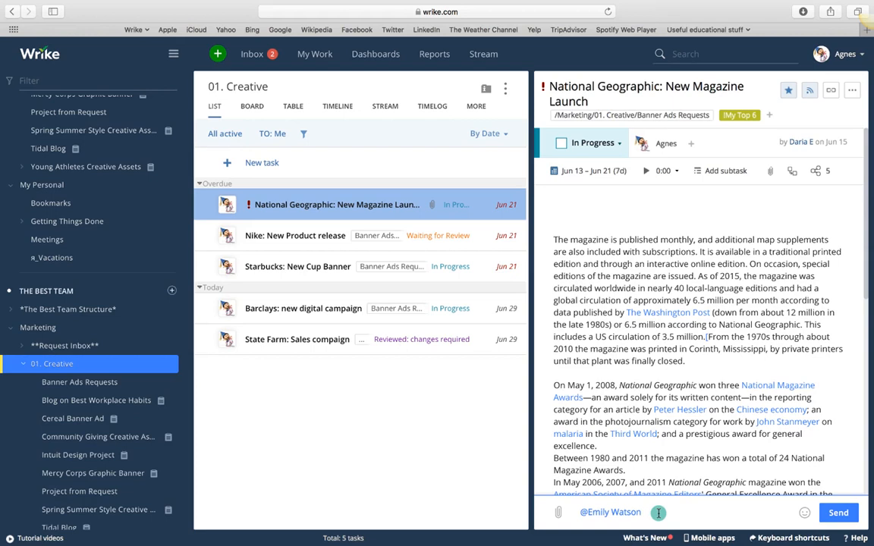
text(We have finished the ma)
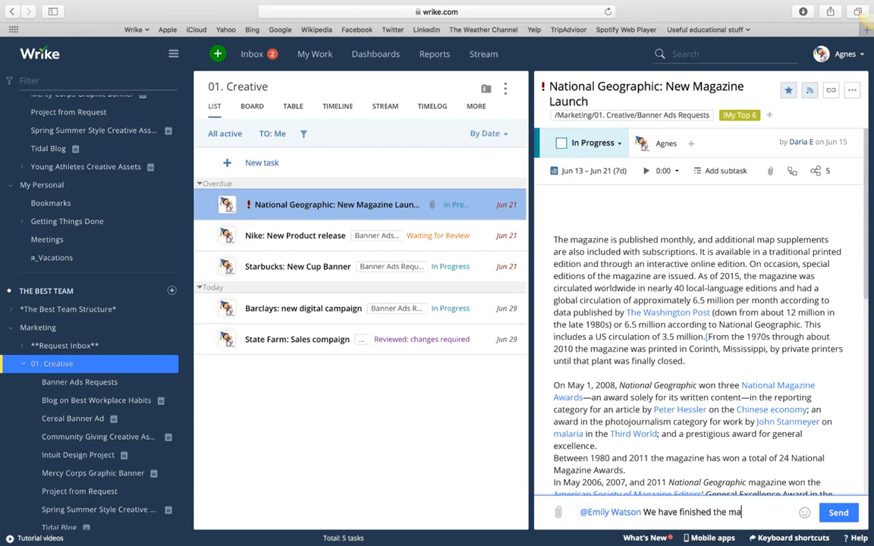
text(in part, please take a look a)
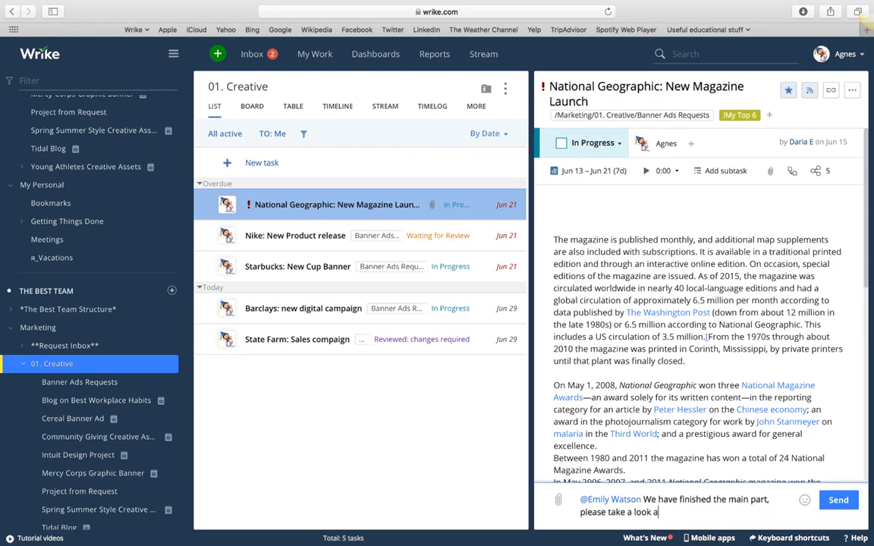
text(nd any feedback is highly welcomed)
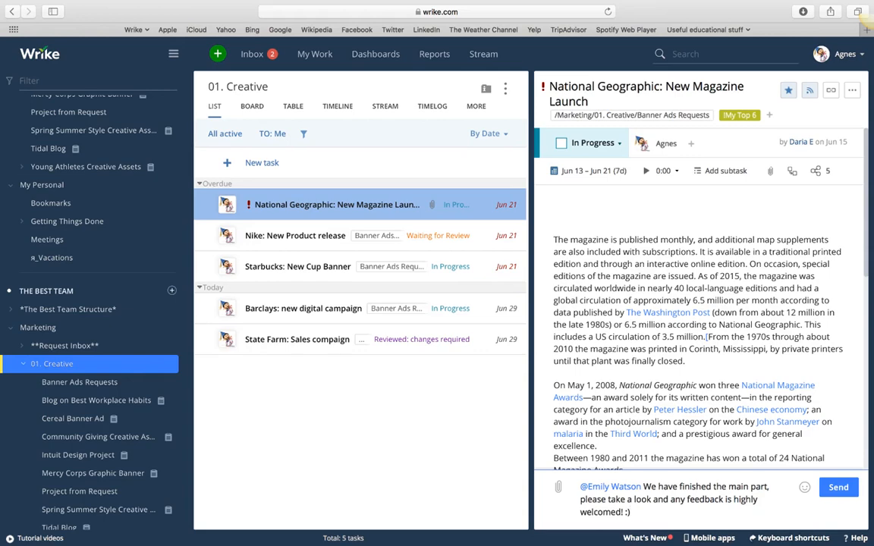
text(! :))
key(Return)
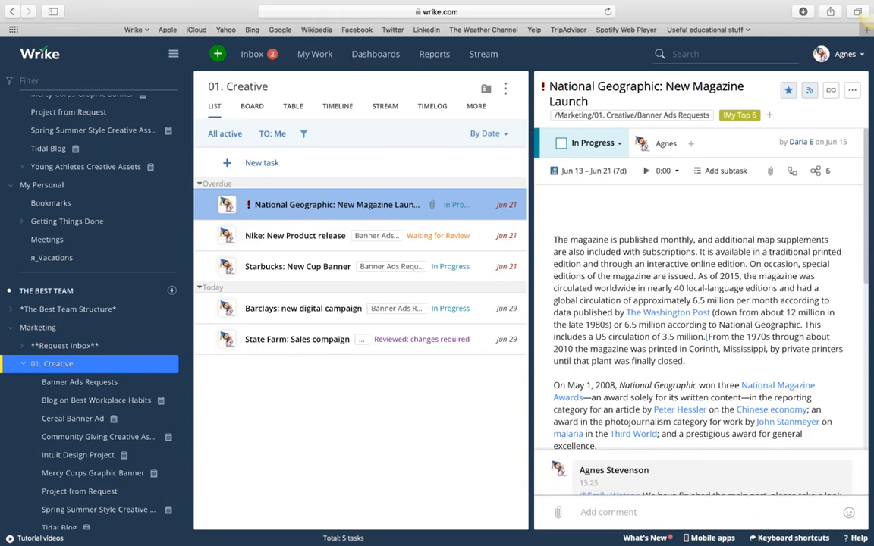
- Review the National Geographic task's activity and posted comment, and check its sharing list for the mentioned collaborator
scroll(692, 448, down, 10)
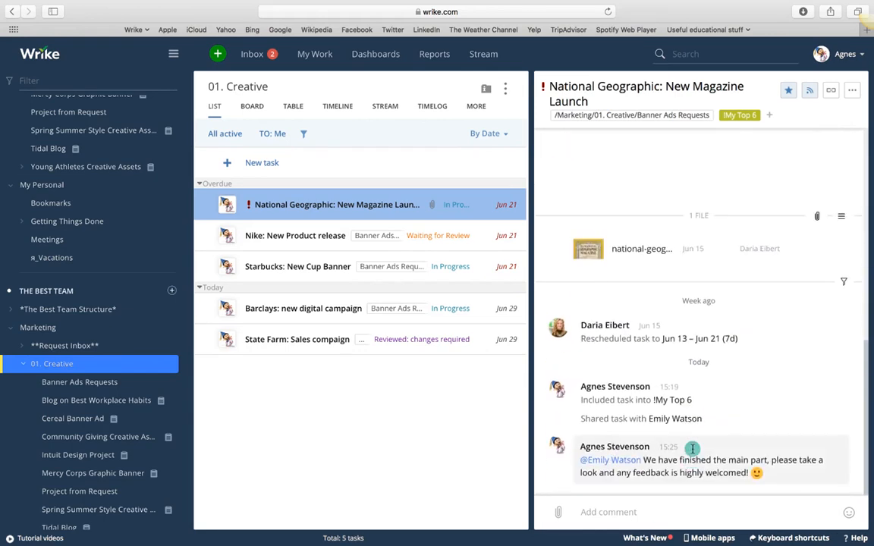
mouse_move(692, 451)
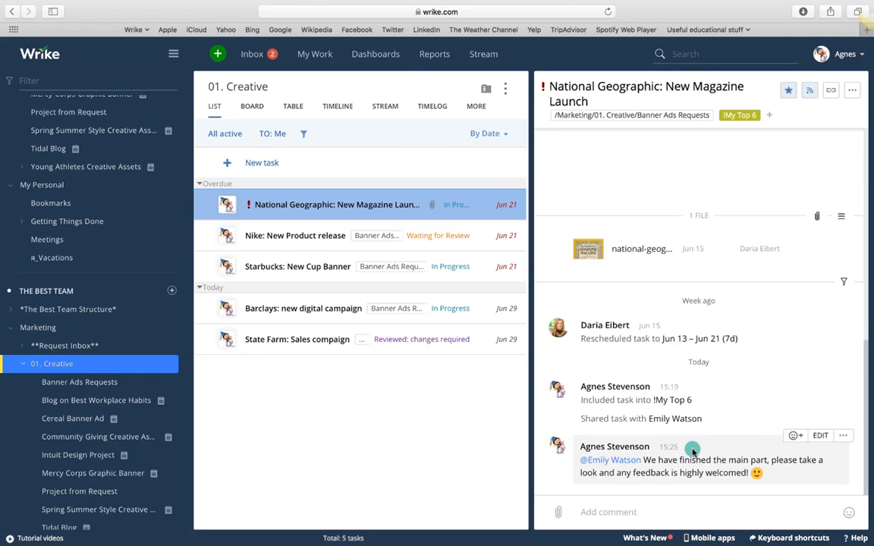
scroll(692, 449, up, 10)
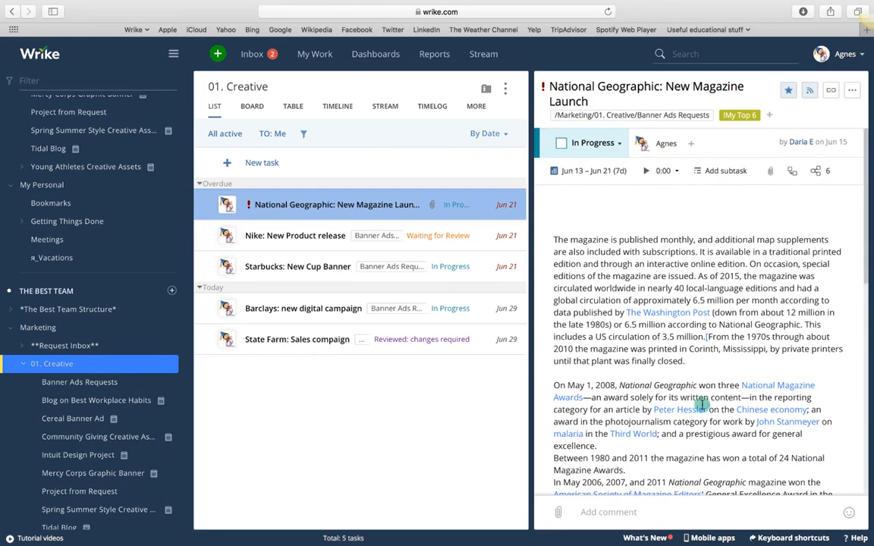
click(816, 170)
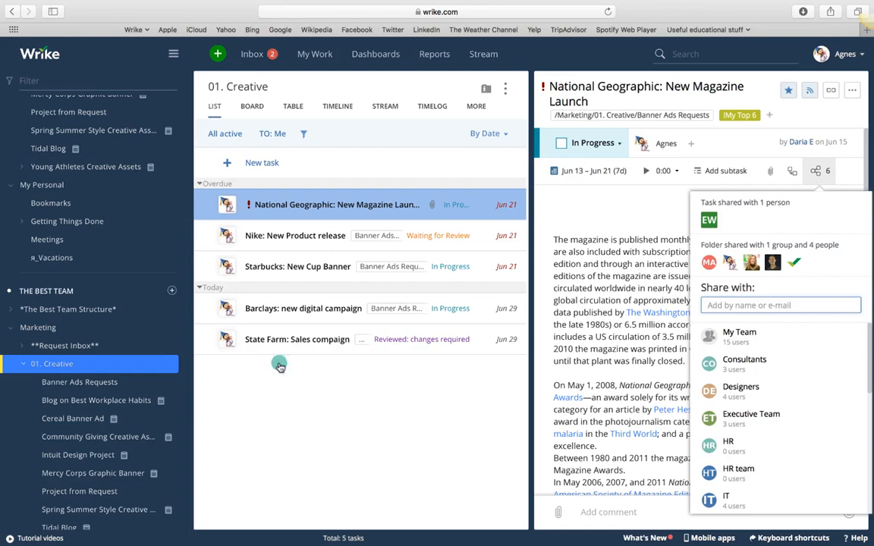
click(286, 211)
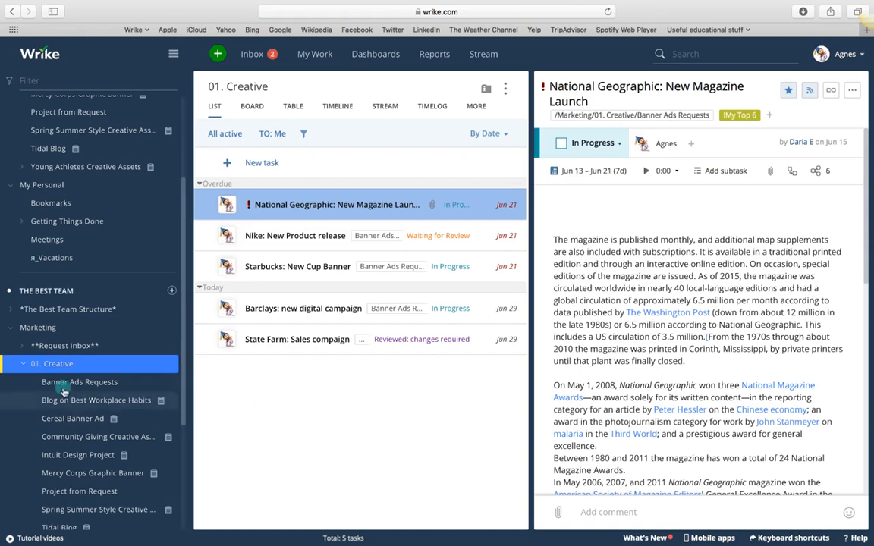
- Hide the folder sidebar and return to the header details of the National Geographic: New Magazine Launch task
scroll(68, 436, down, 3)
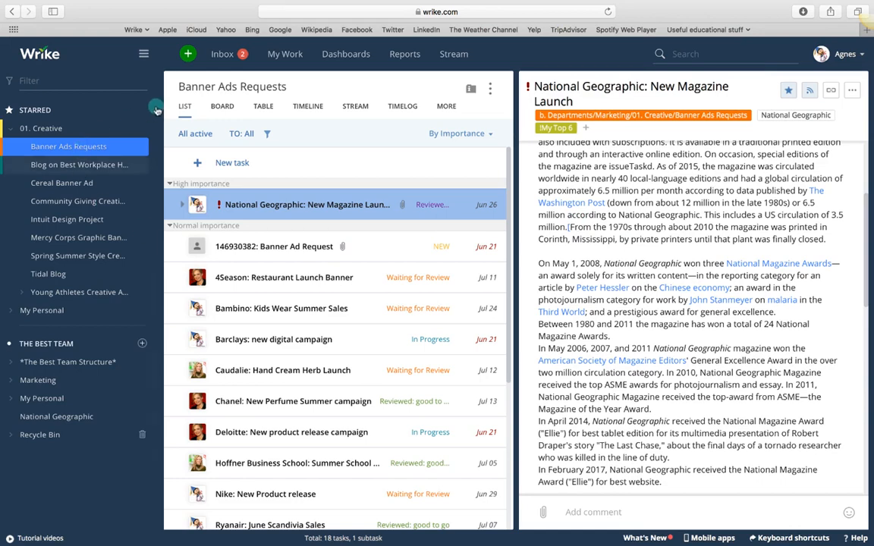
click(141, 59)
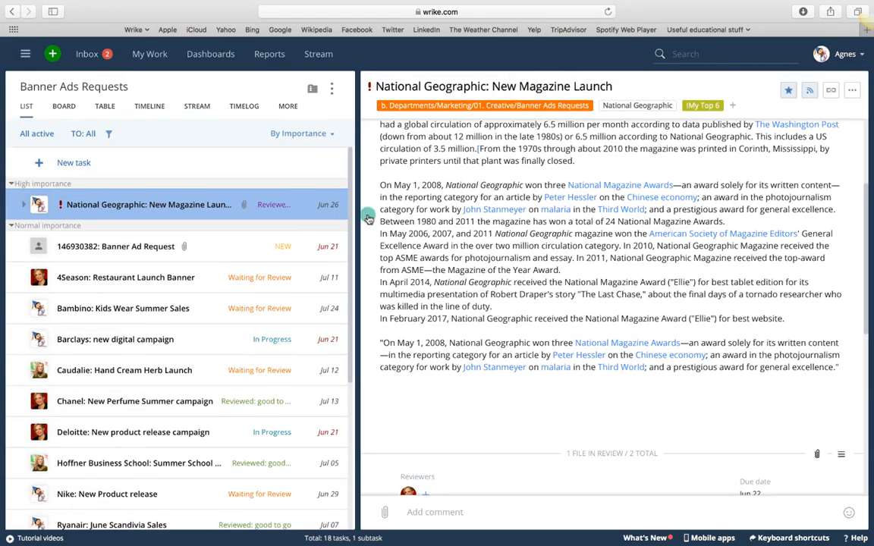
scroll(503, 355, up, 4)
scroll(504, 355, up, 1)
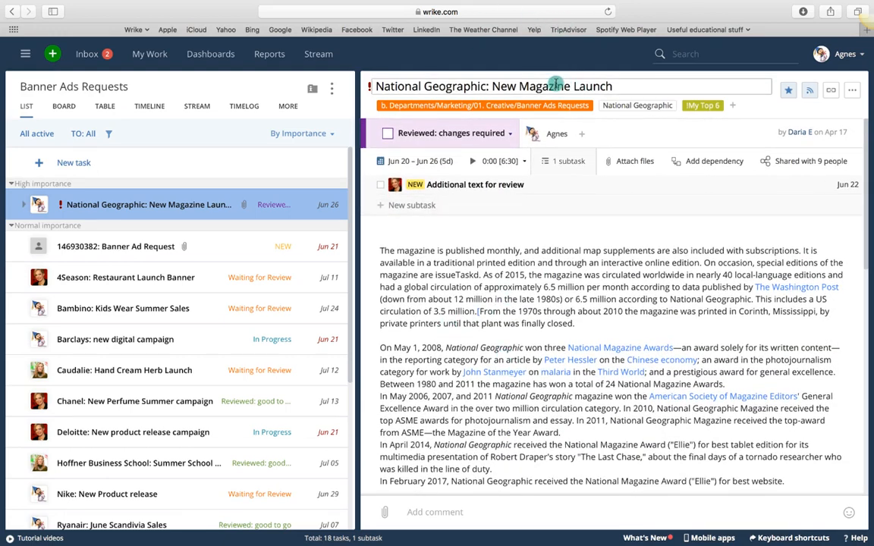
- Switch the National Geographic task to Normal Importance and restore it to High Importance
click(370, 90)
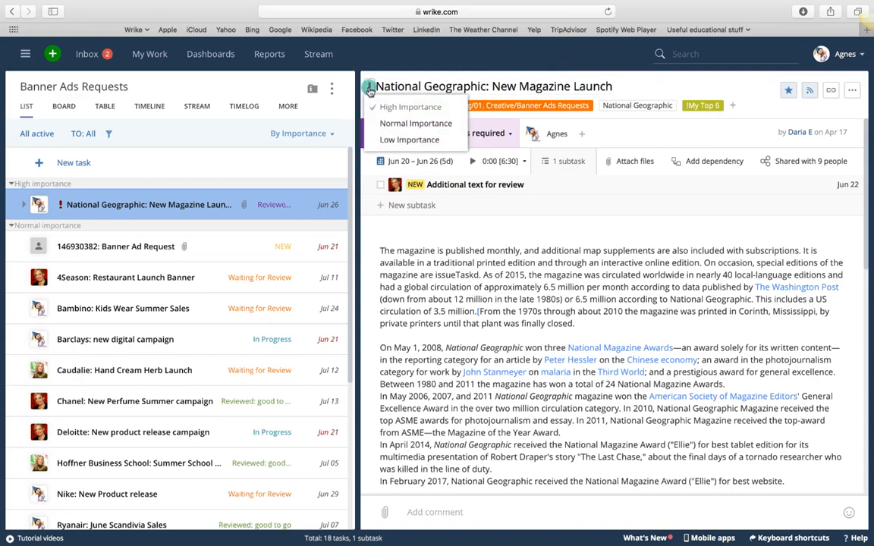
click(385, 131)
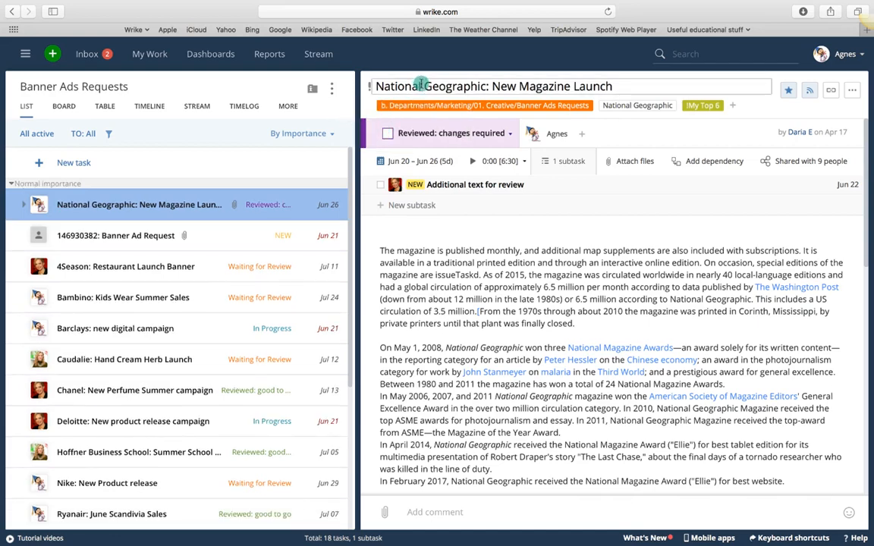
click(367, 88)
click(386, 107)
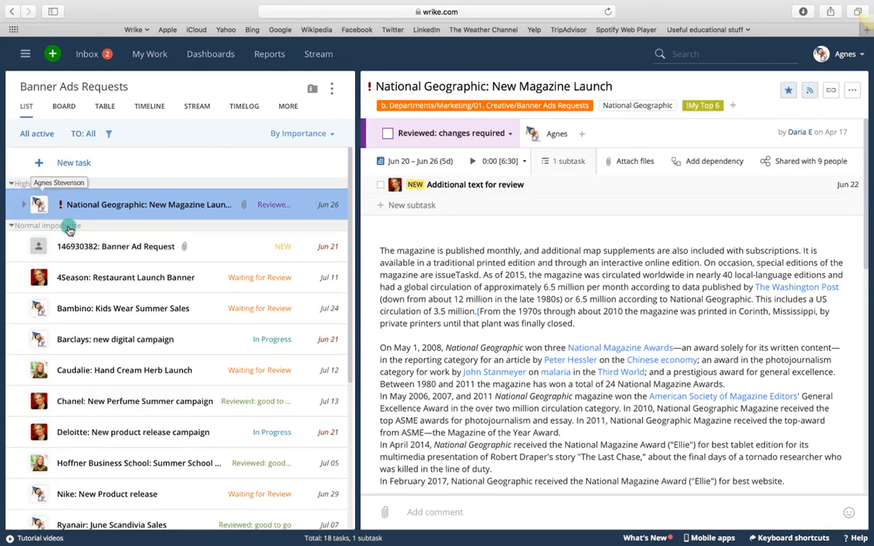
- Look through the Banner Ads Requests tasks grouped by importance and check the available sorting options
scroll(110, 299, down, 5)
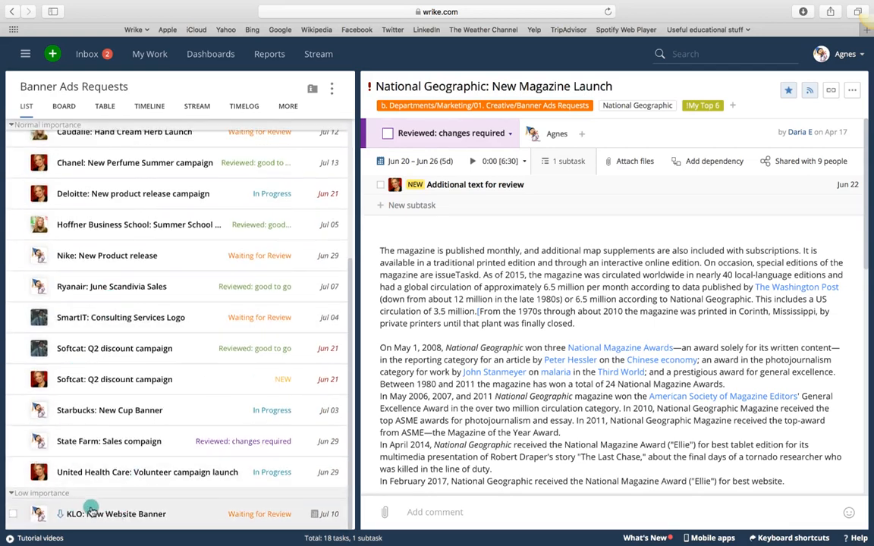
scroll(89, 510, up, 5)
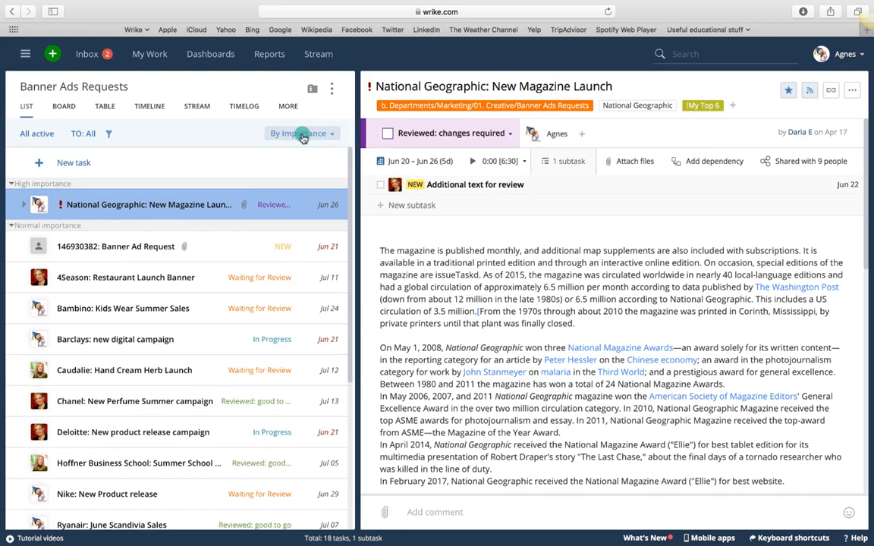
click(302, 134)
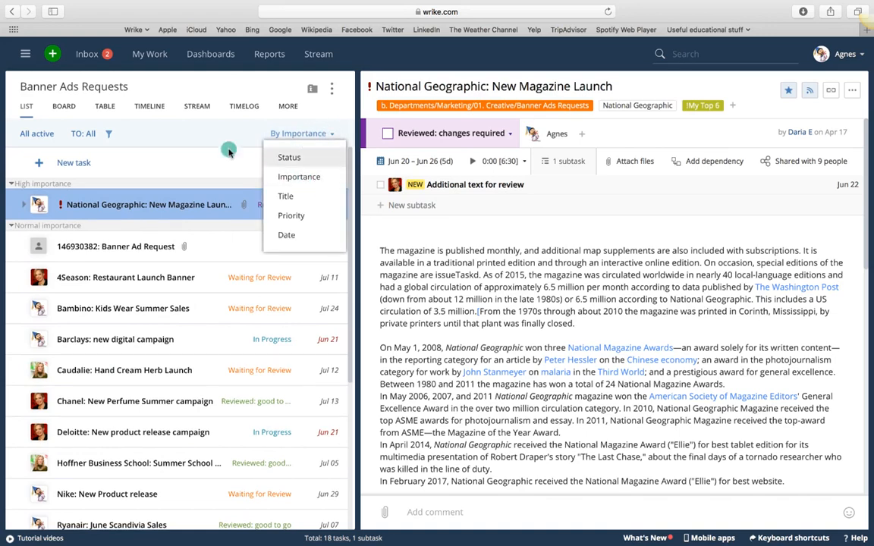
click(205, 136)
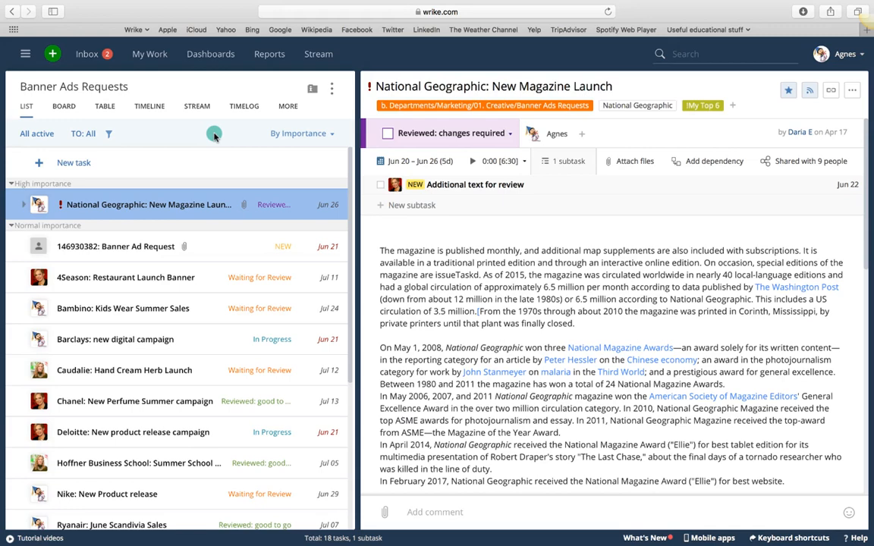
- Examine the star and follow options on the National Geographic and 4Season: Restaurant Launch Banner tasks, including the 4Season task's followers
click(553, 86)
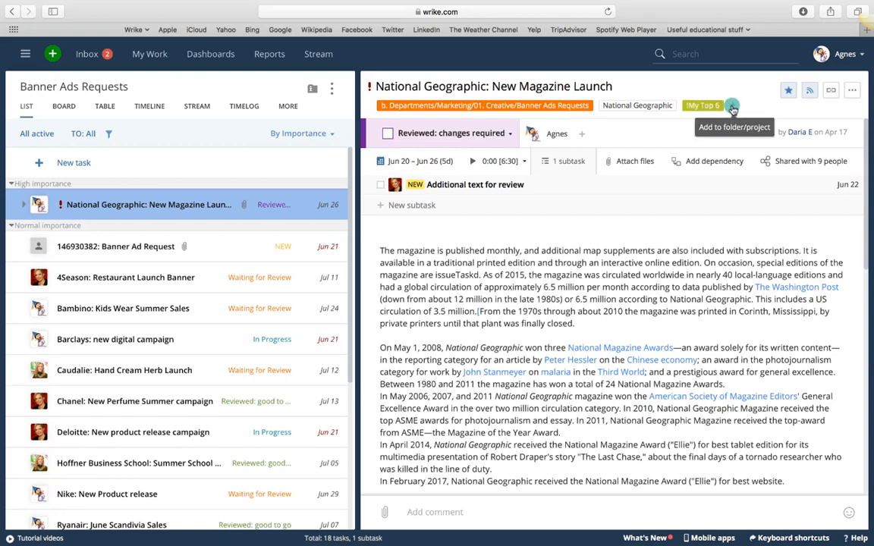
click(788, 91)
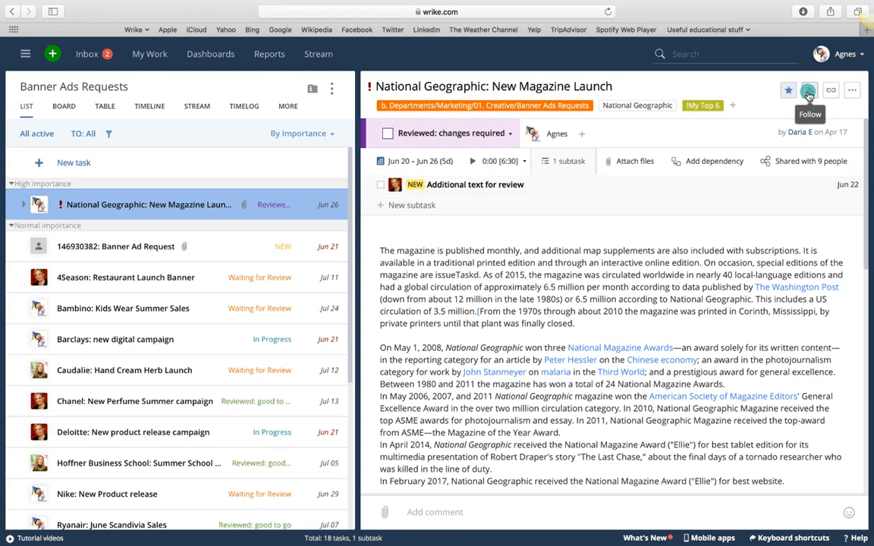
click(164, 280)
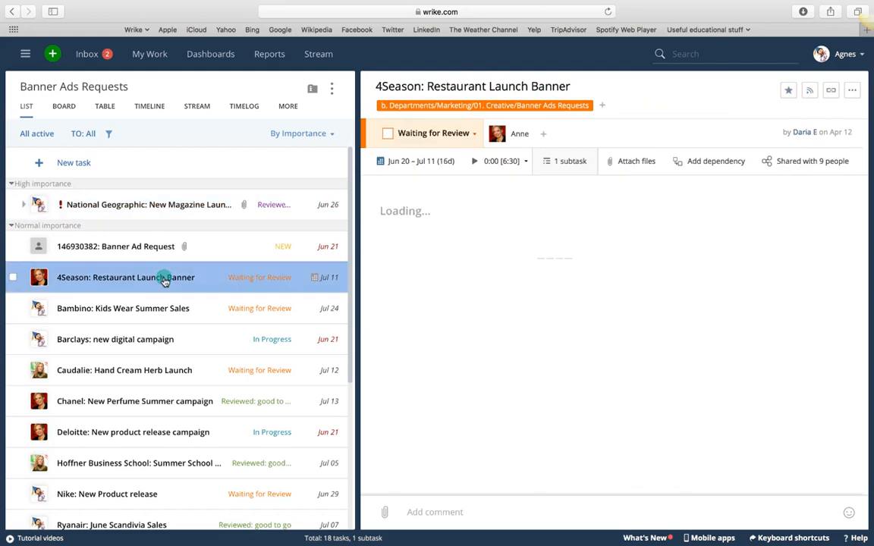
click(789, 92)
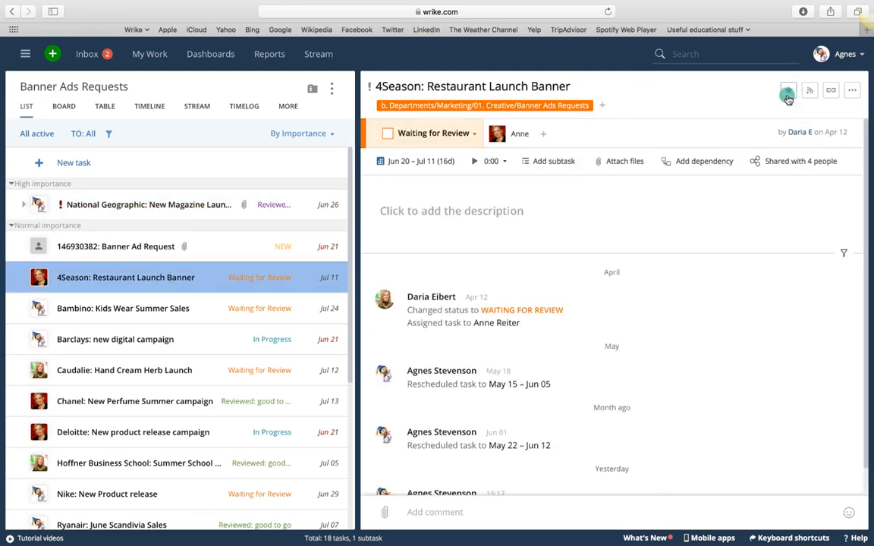
click(812, 93)
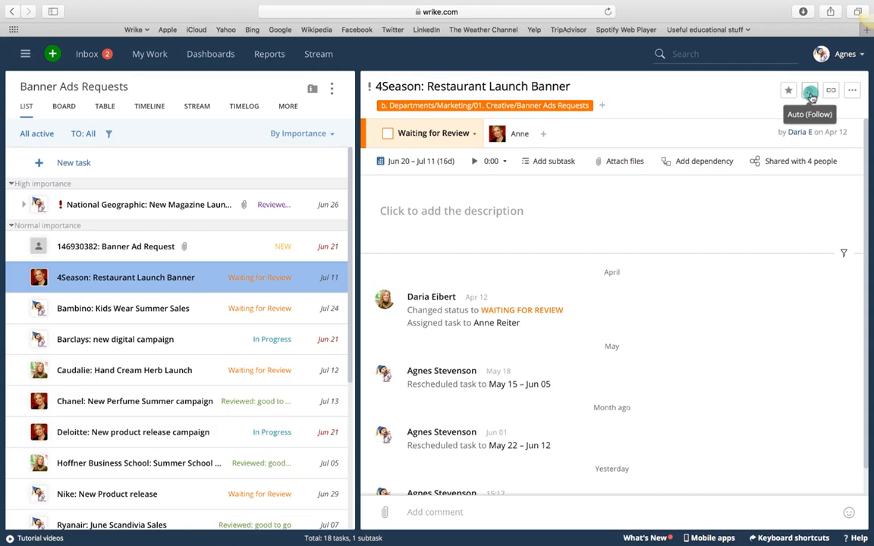
click(810, 92)
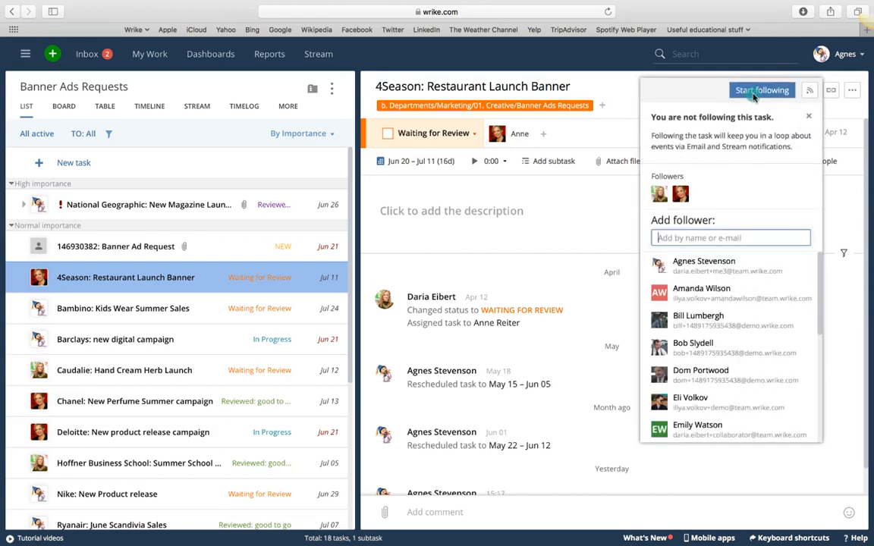
click(617, 100)
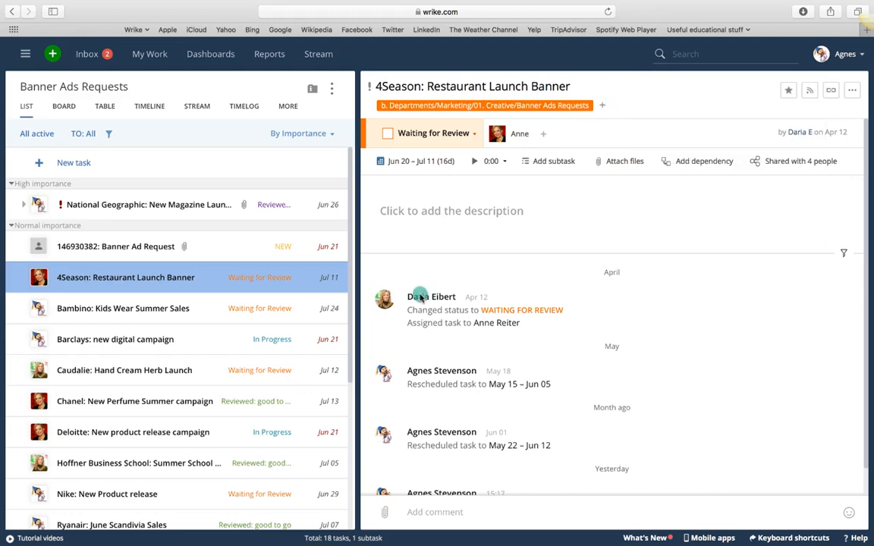
- Reopen the National Geographic task and review its link, its email address for changes and its additional task actions
click(110, 209)
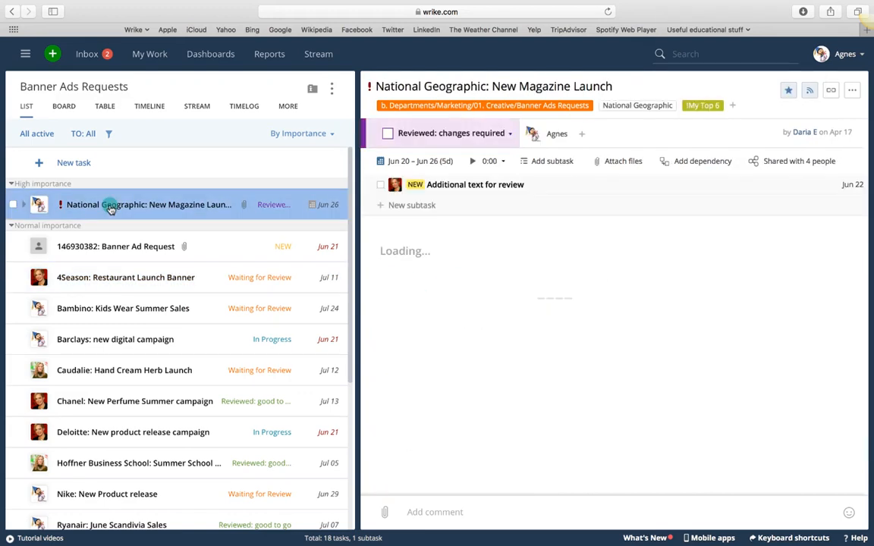
click(829, 93)
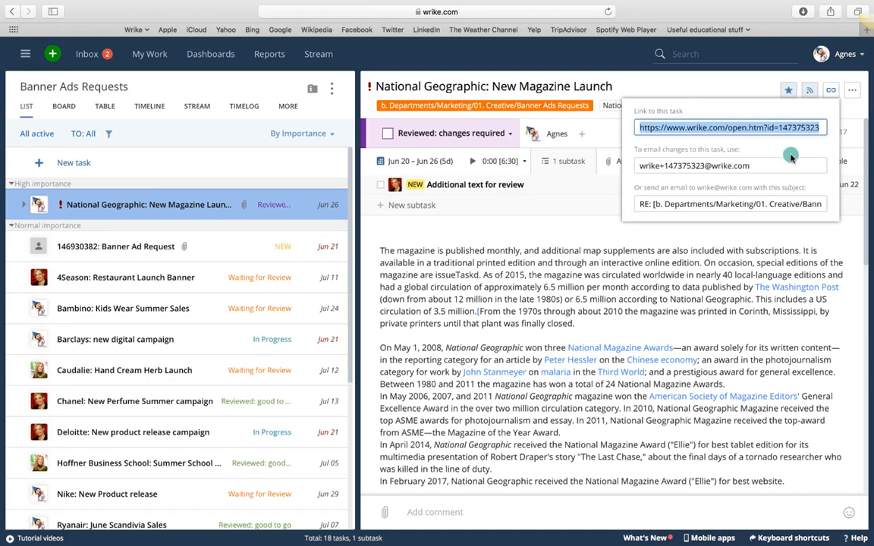
click(701, 167)
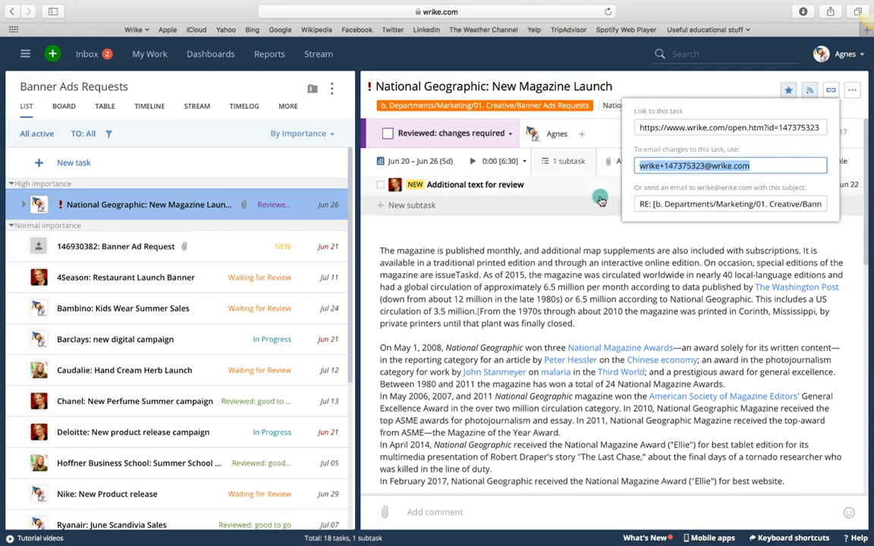
click(669, 279)
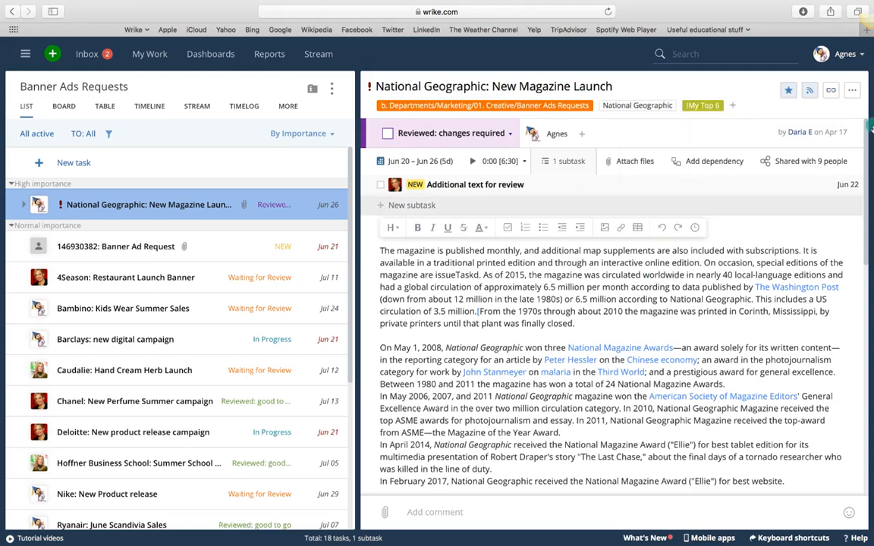
click(851, 91)
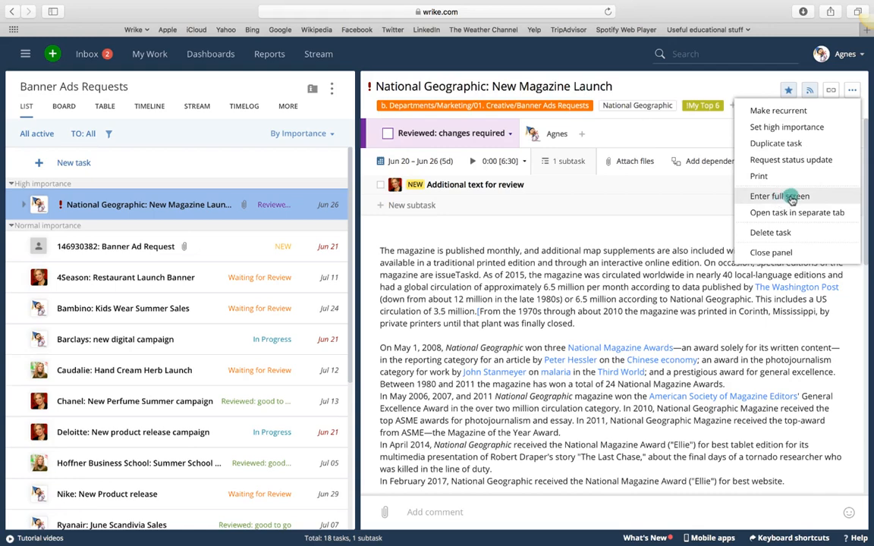
click(572, 267)
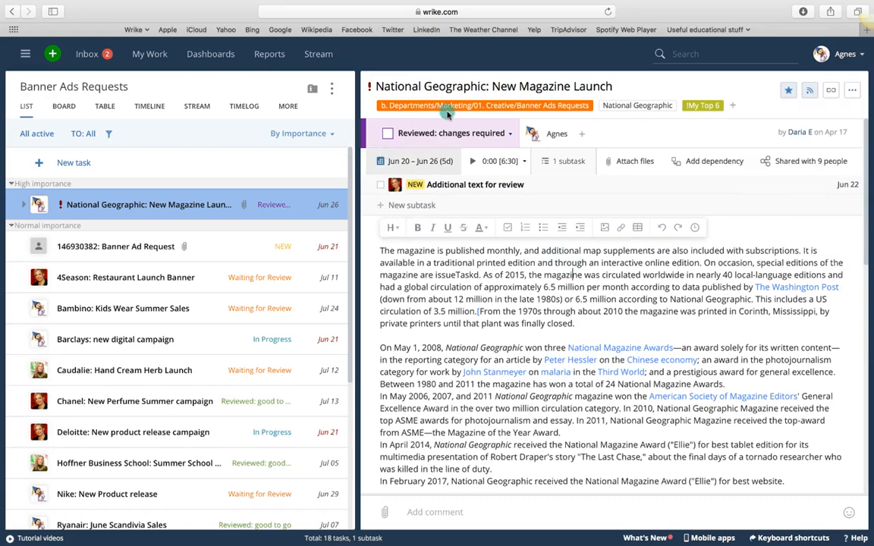
- Review the National Geographic task's available workflow statuses and its custom date settings
click(424, 136)
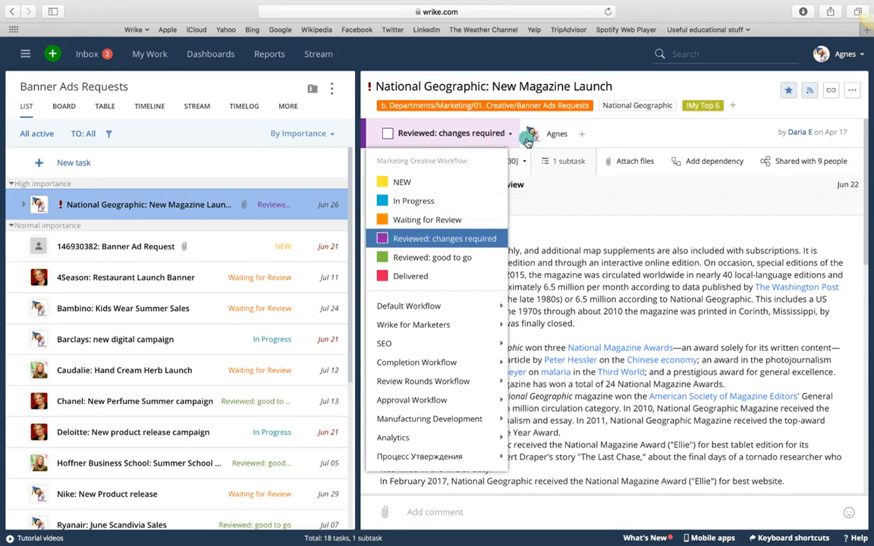
mouse_move(527, 139)
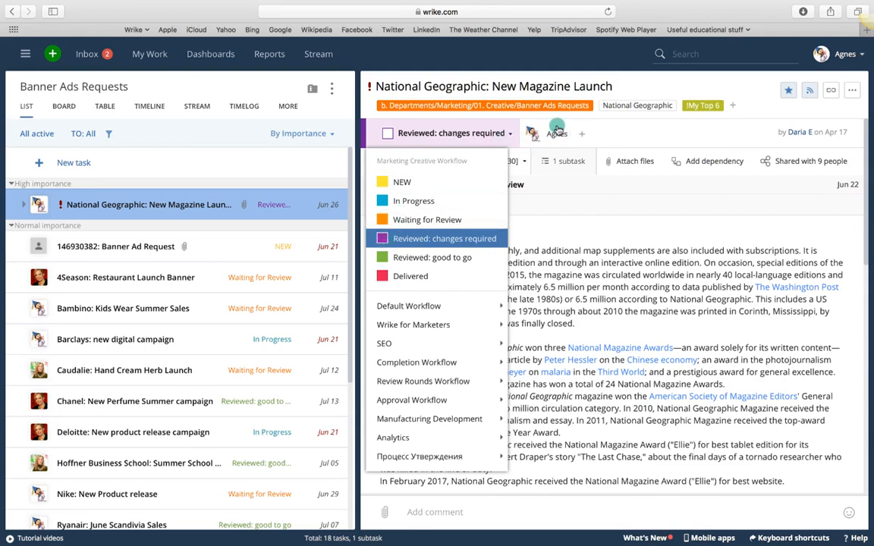
click(598, 227)
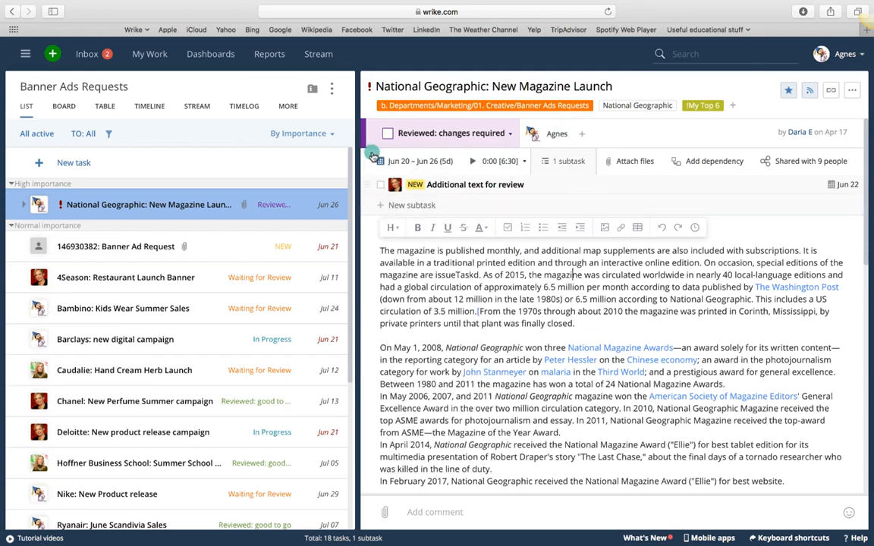
click(393, 161)
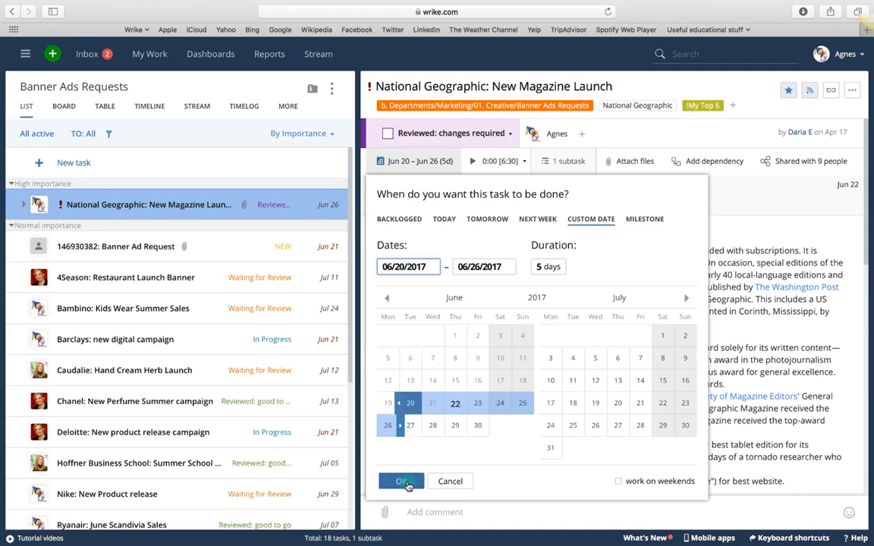
click(404, 483)
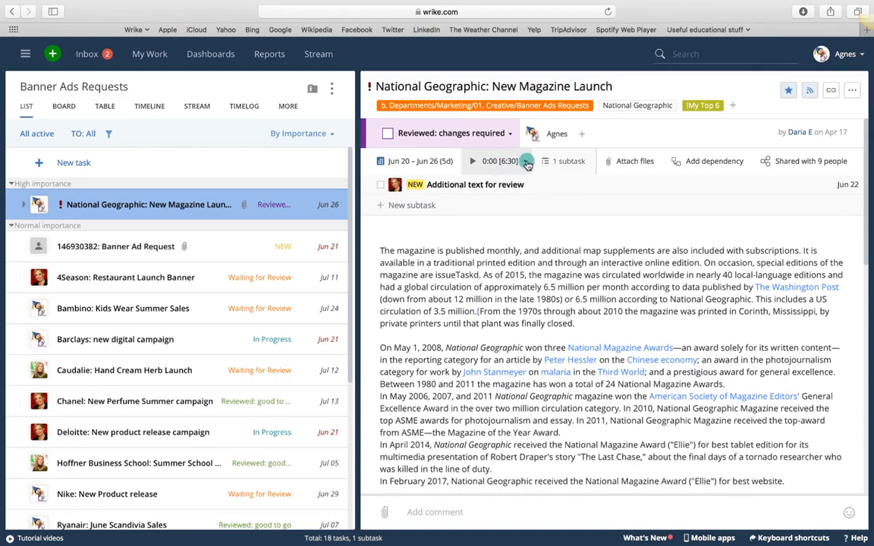
- Log a 0:30 time entry for Jun 22 on the National Geographic task with the comment "added some comments and spoke to a client"
click(524, 162)
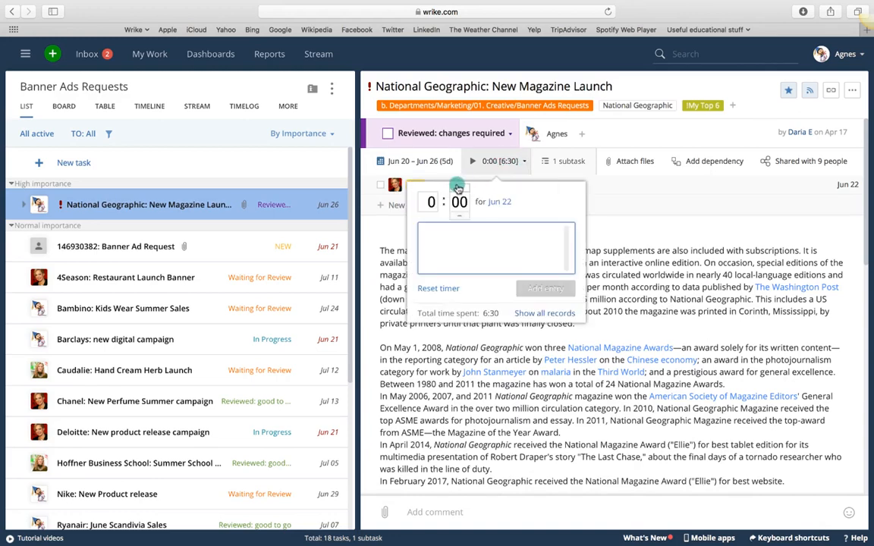
click(456, 189)
click(457, 189)
click(457, 189)
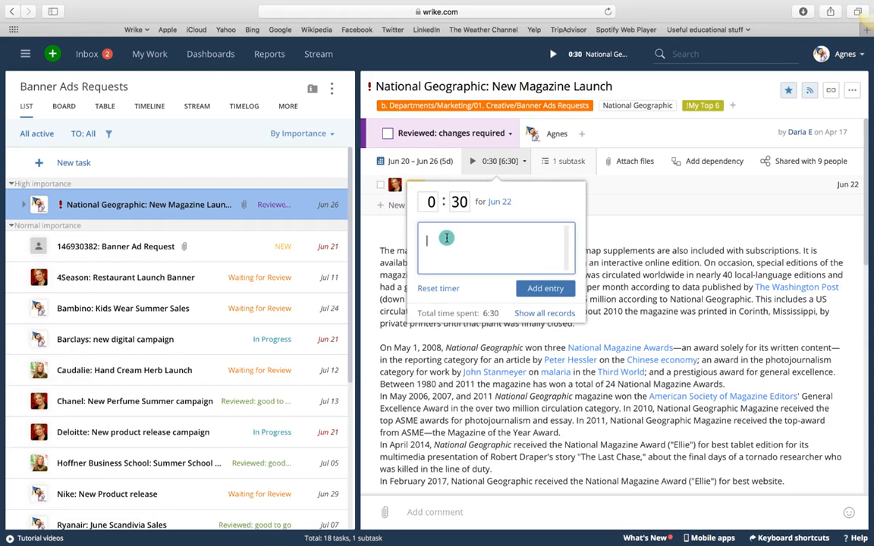
text(added some comments and spo)
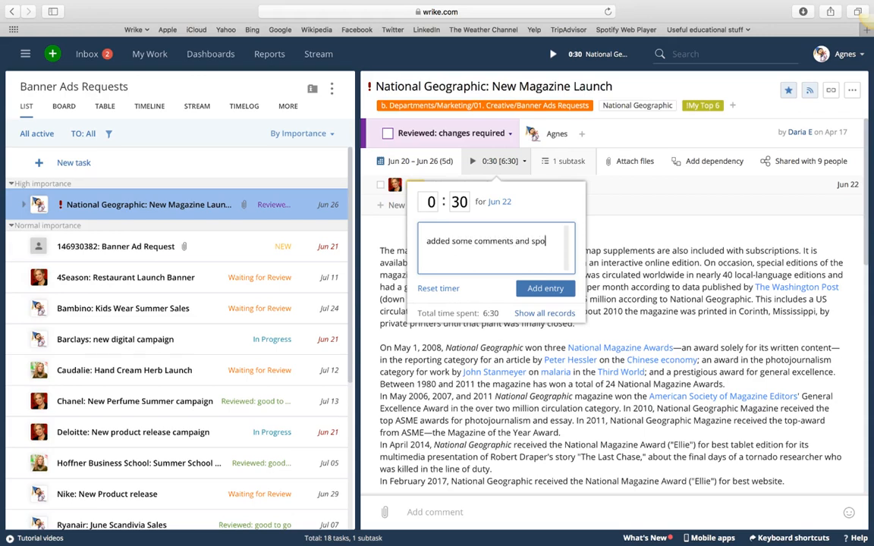
text(ke to a client)
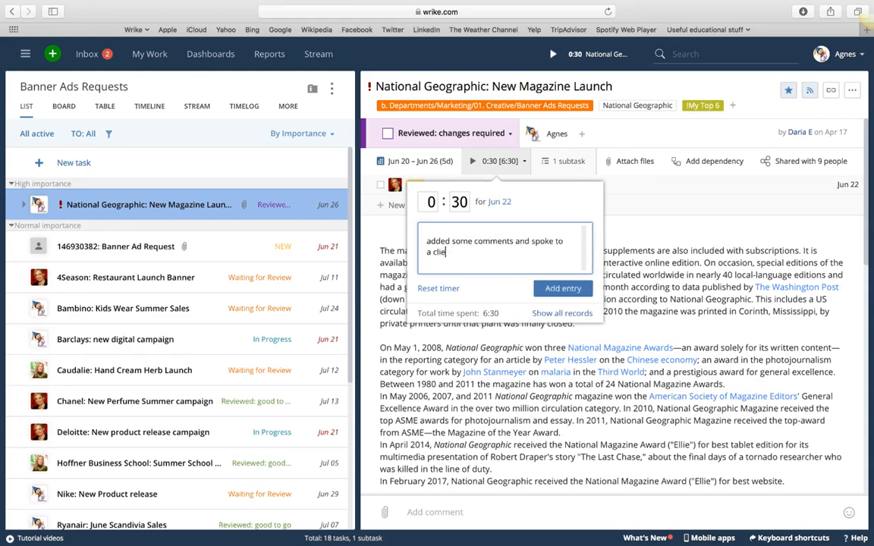
click(565, 290)
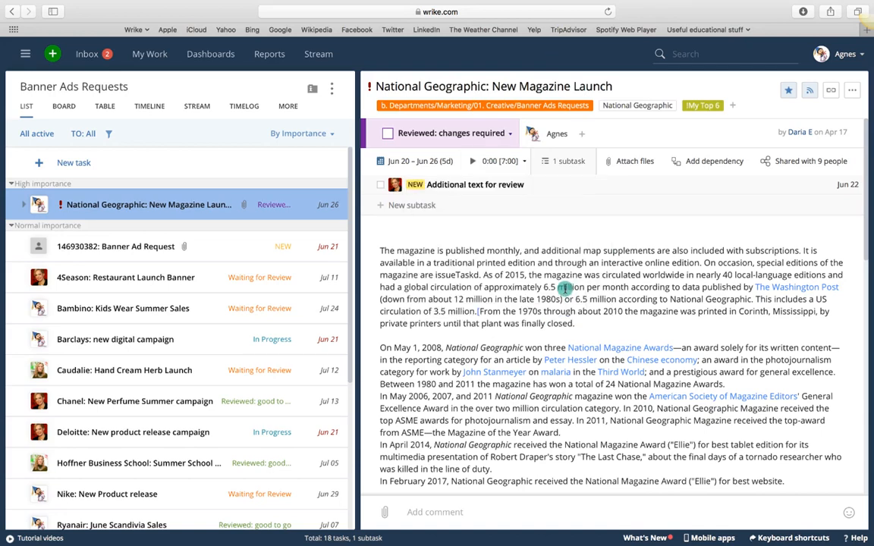
- Check the sources available for attaching files and view the National Geographic task's dependencies
click(621, 162)
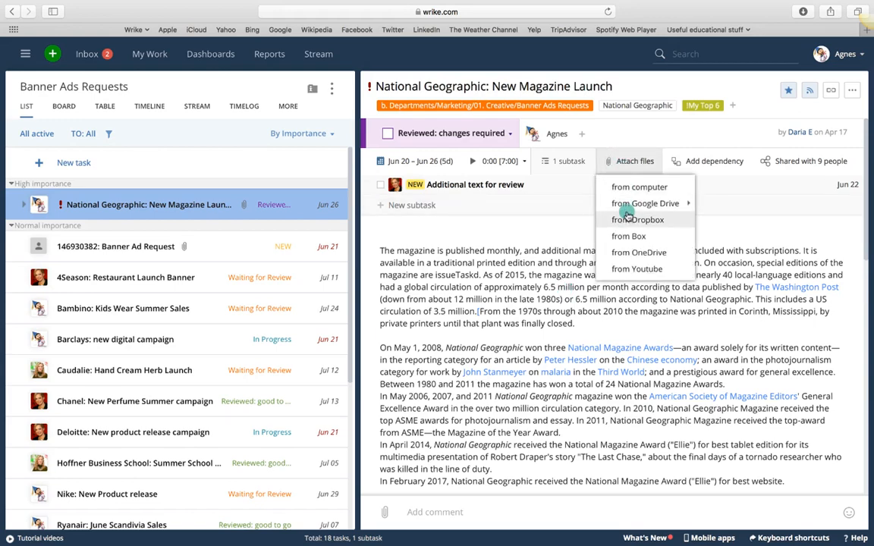
click(702, 163)
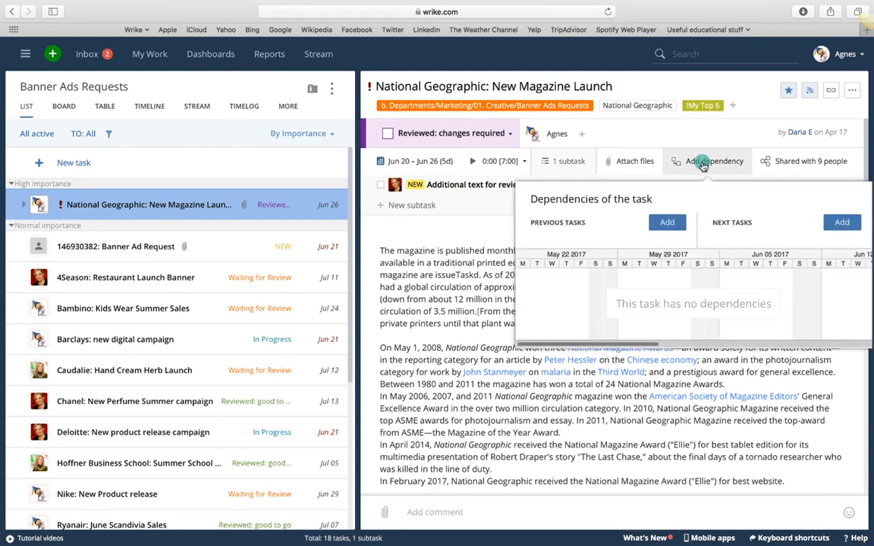
- Review who the National Geographic task is shared with, and collapse and re-expand its subtask list
click(780, 162)
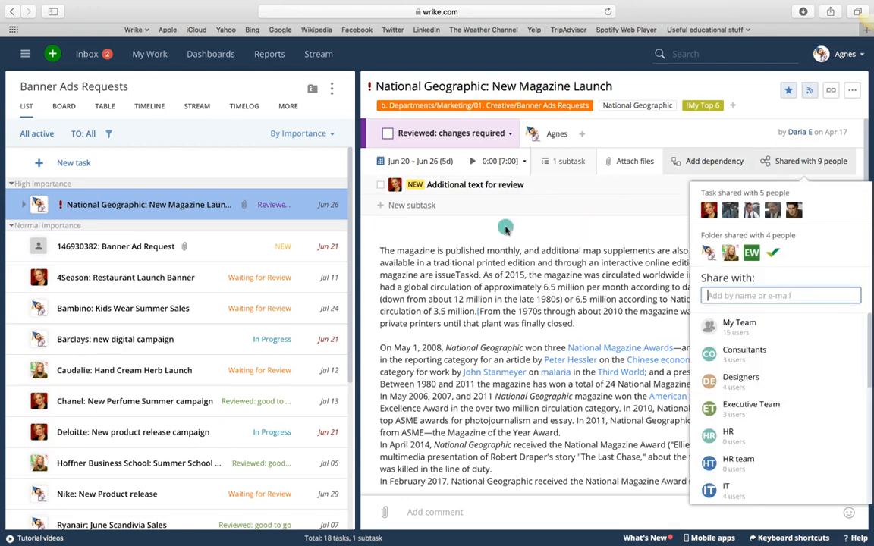
click(429, 233)
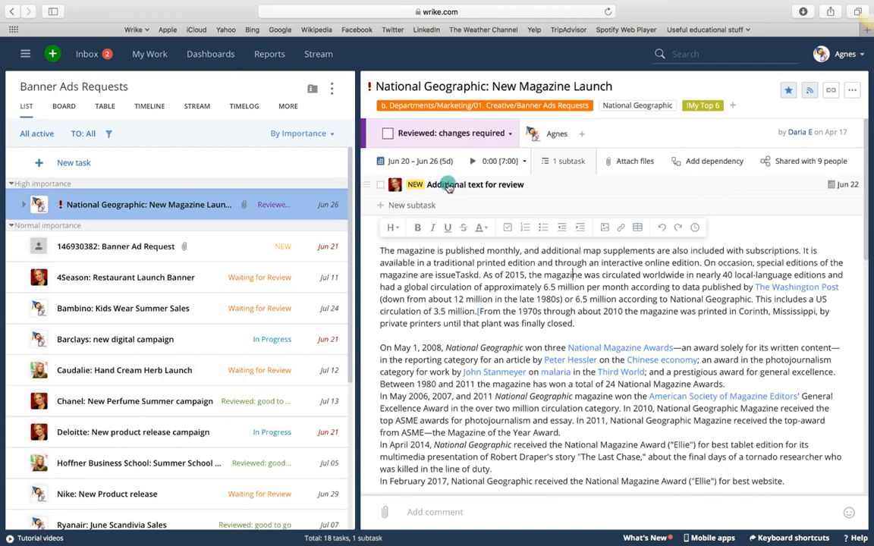
click(561, 161)
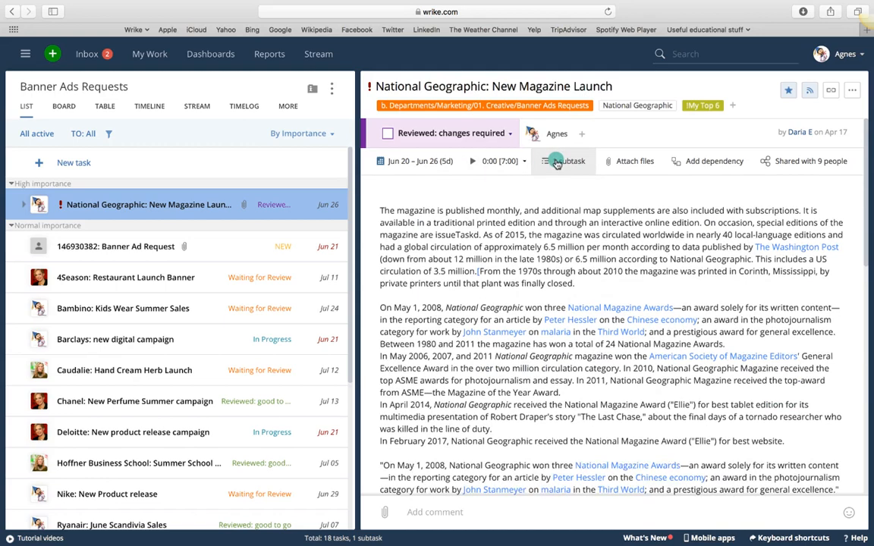
click(558, 162)
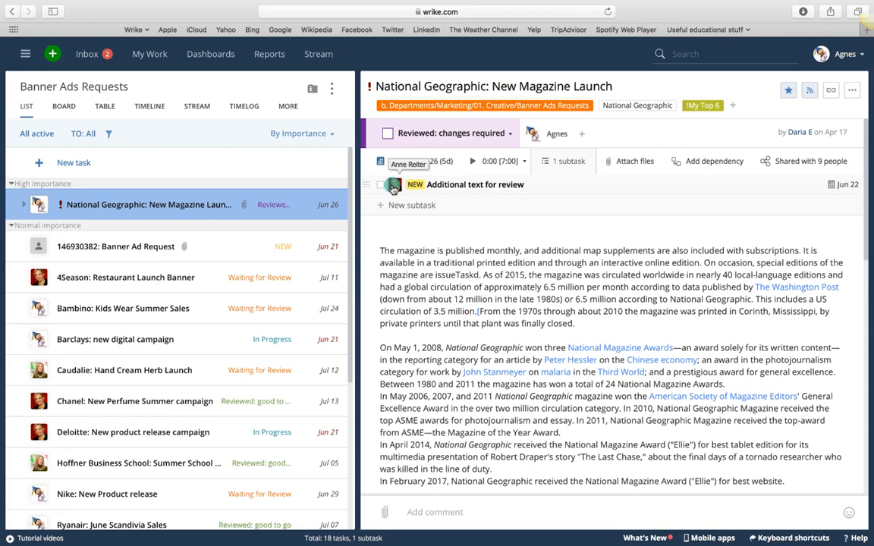
- Open the version history of the National Geographic task's description and examine the edits marked for each editor
click(463, 277)
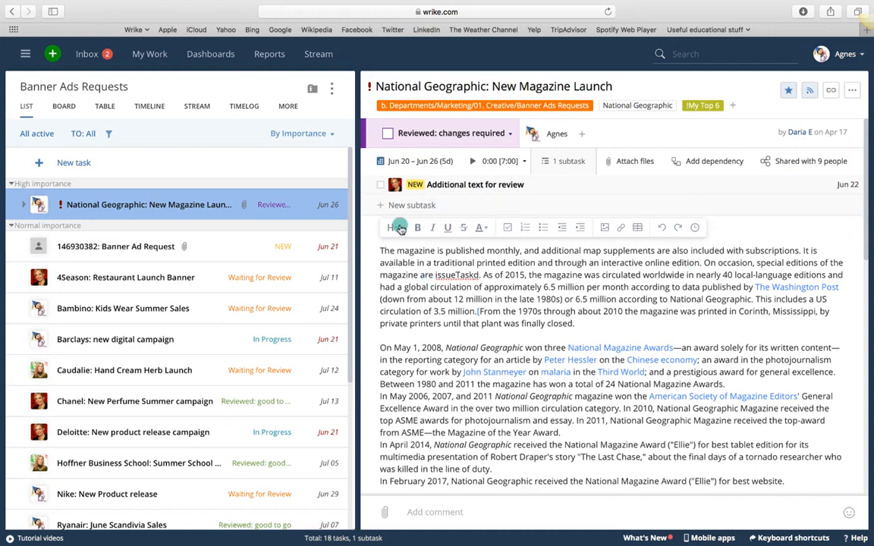
click(695, 230)
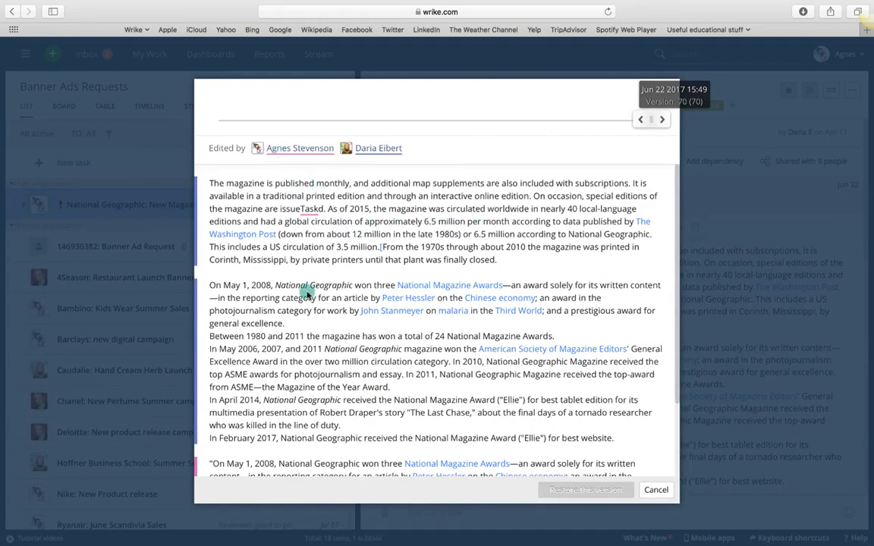
scroll(323, 350, down, 1)
scroll(323, 350, down, 4)
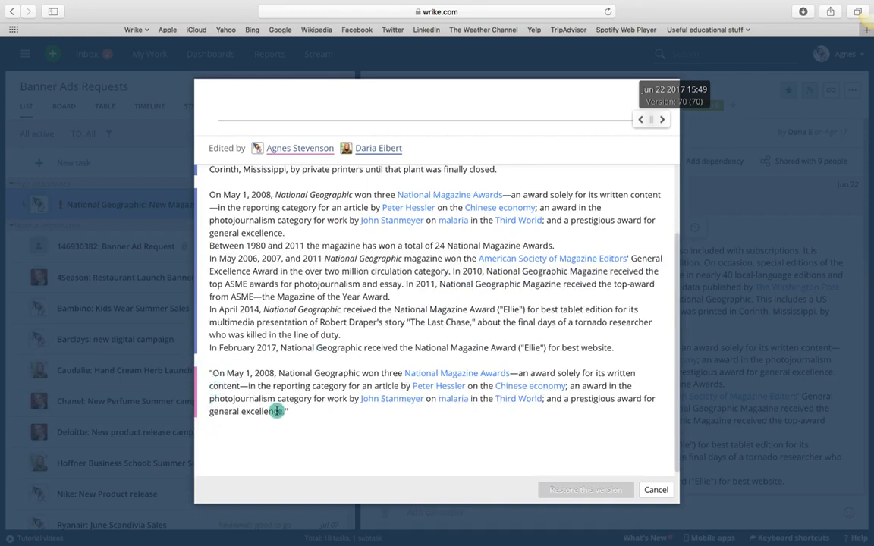
scroll(276, 410, up, 5)
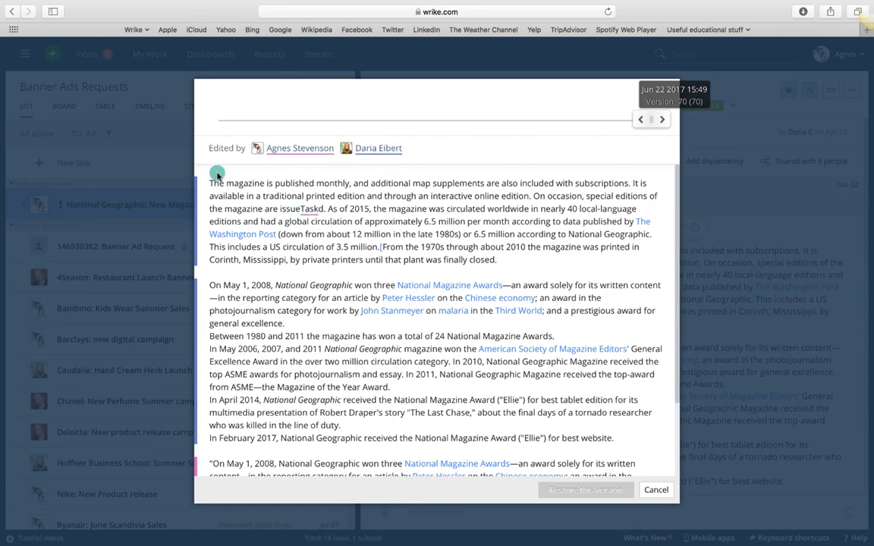
scroll(228, 303, down, 4)
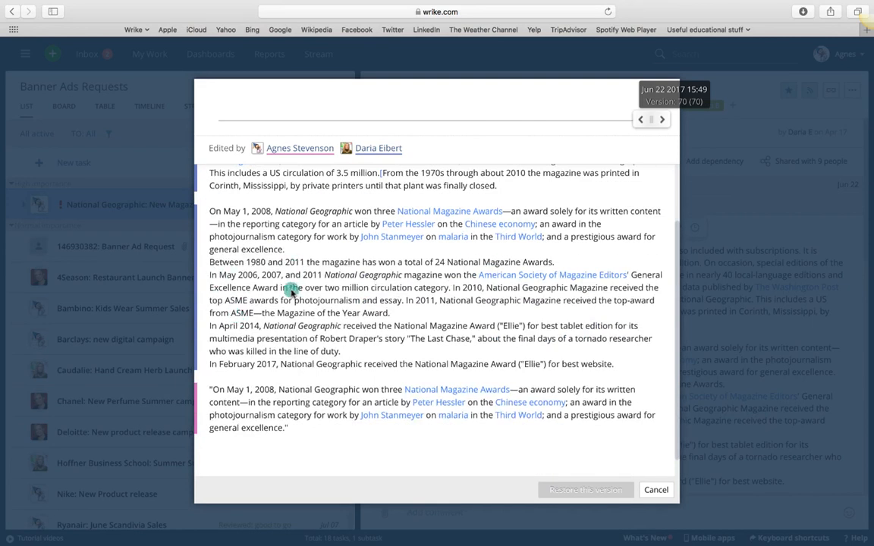
scroll(287, 304, up, 5)
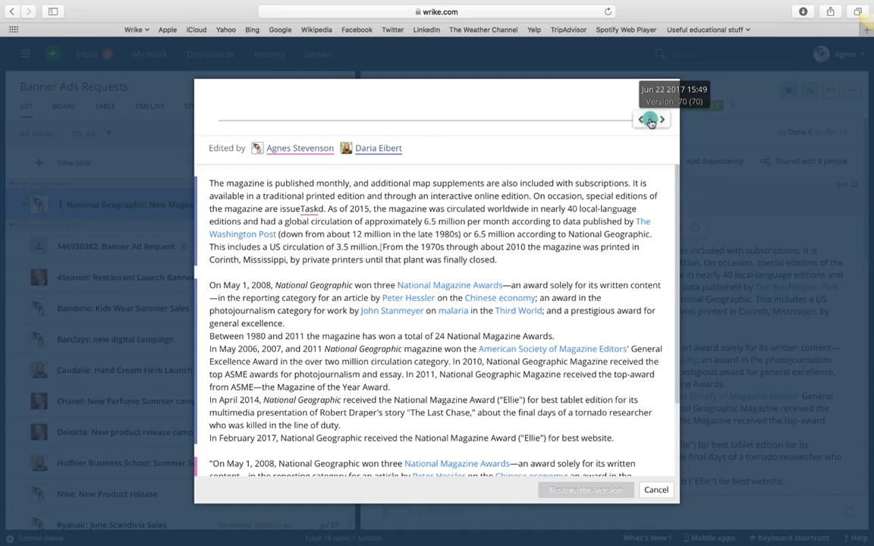
- Compare the description's Apr 17 2017 12:09 version with the latest one, and close the history without restoring anything
drag(651, 121, 406, 117)
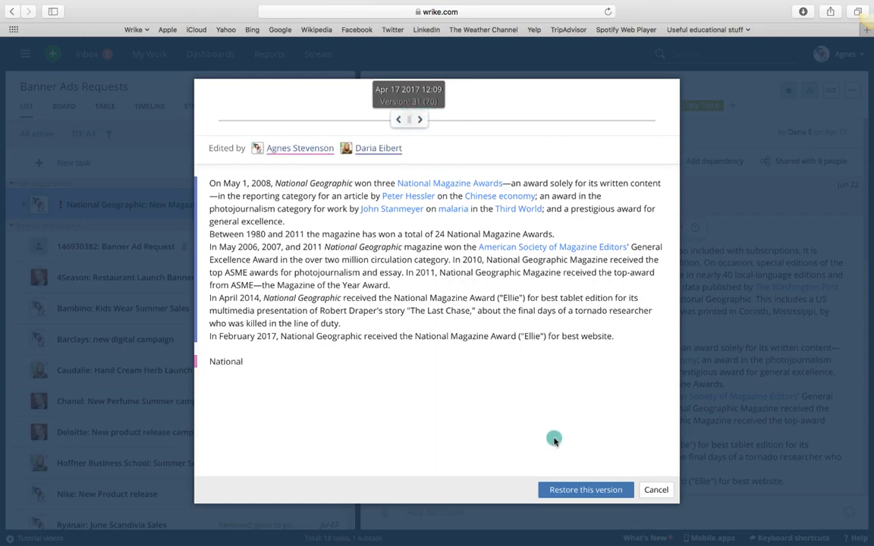
click(420, 119)
drag(490, 129, 657, 124)
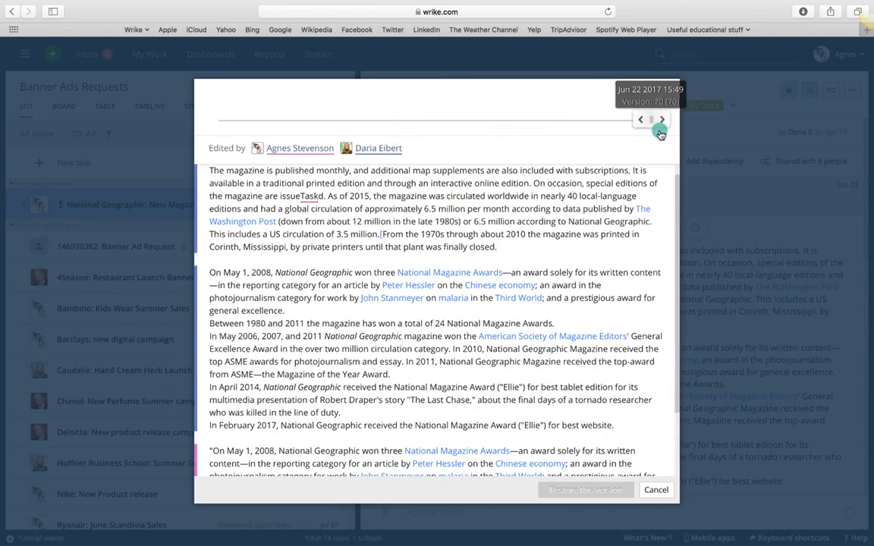
scroll(316, 295, down, 2)
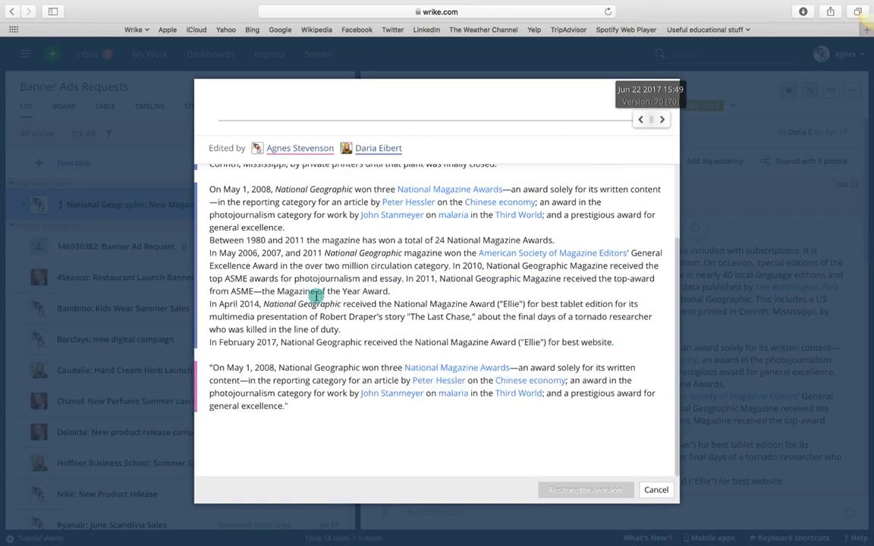
scroll(307, 284, up, 3)
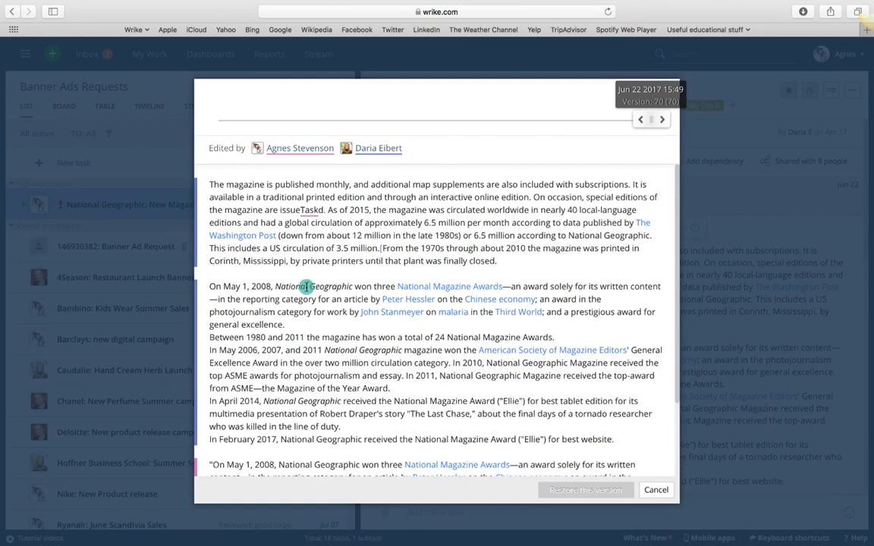
click(655, 489)
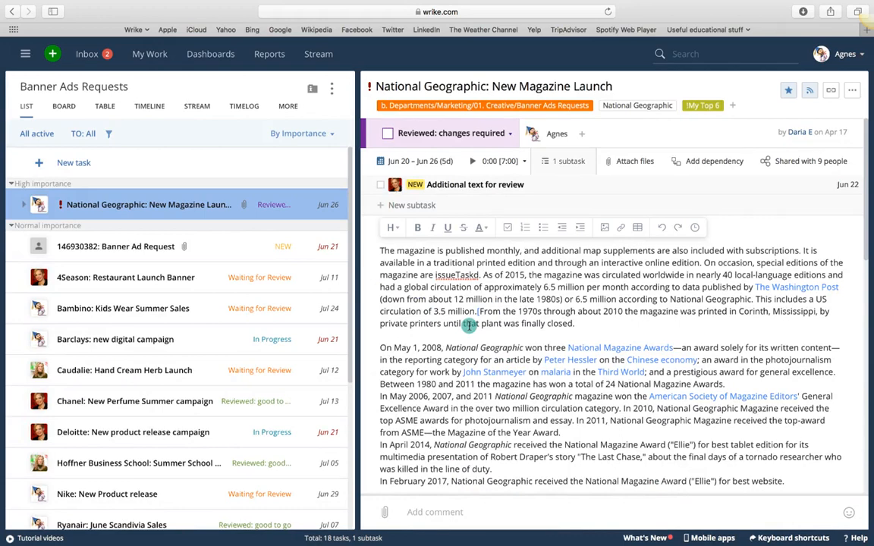
- Open the attached national-geographic-space.jpg for review and inspect the comments tied to its red rectangle and green marker
scroll(468, 325, down, 5)
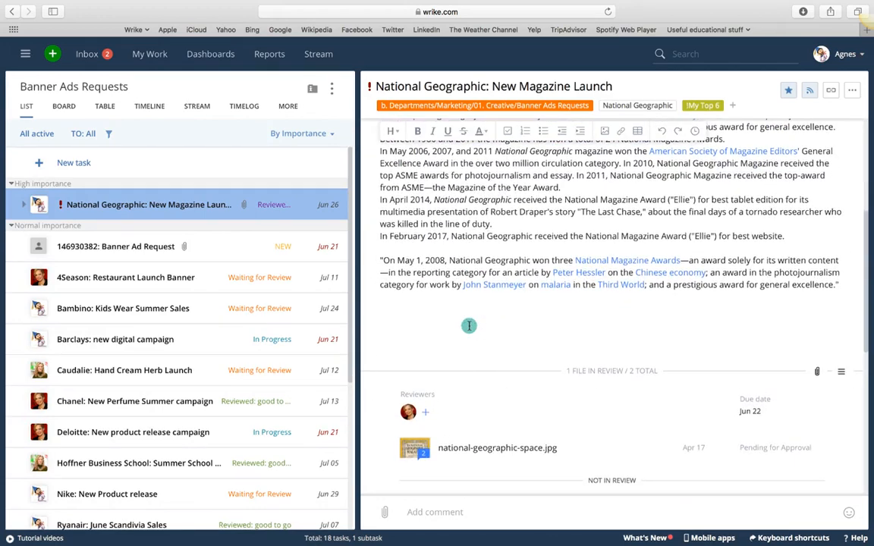
scroll(468, 325, down, 3)
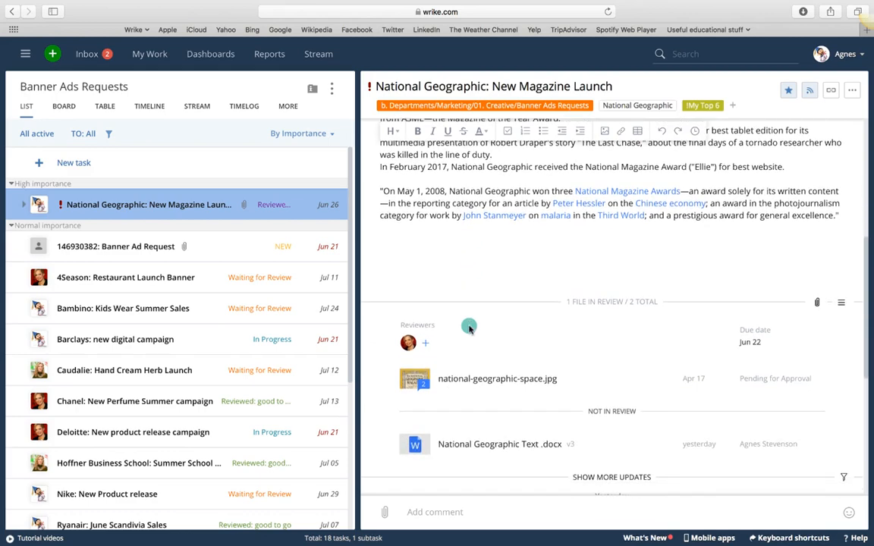
click(454, 383)
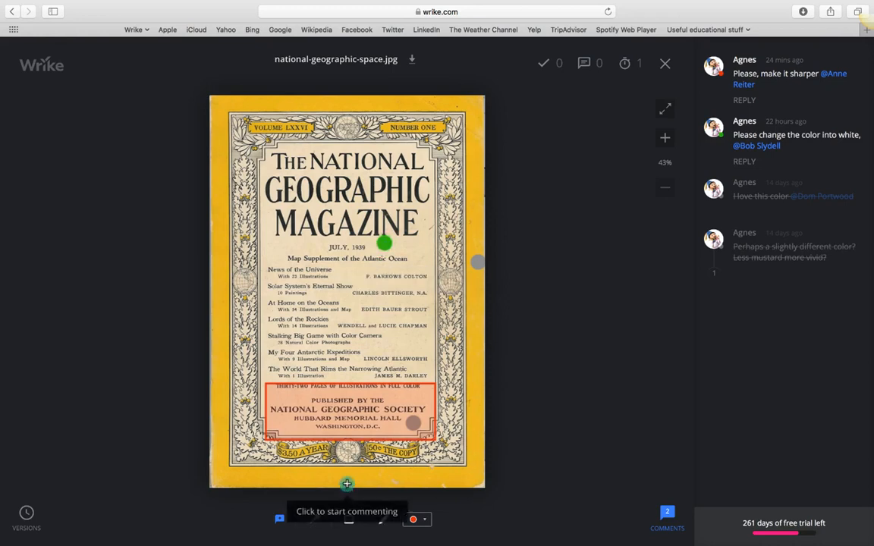
click(330, 408)
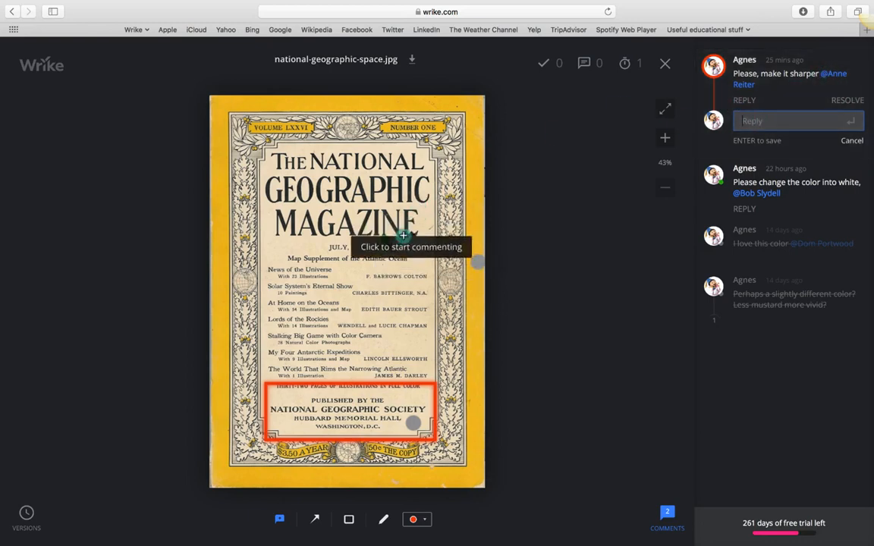
click(384, 243)
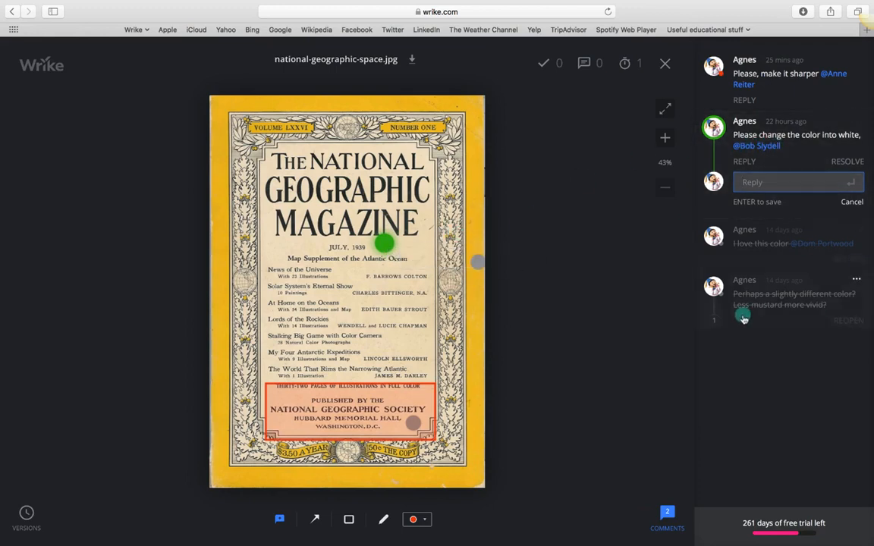
- Circle the word "The" in the magazine cover's title with a red freehand marking
click(378, 519)
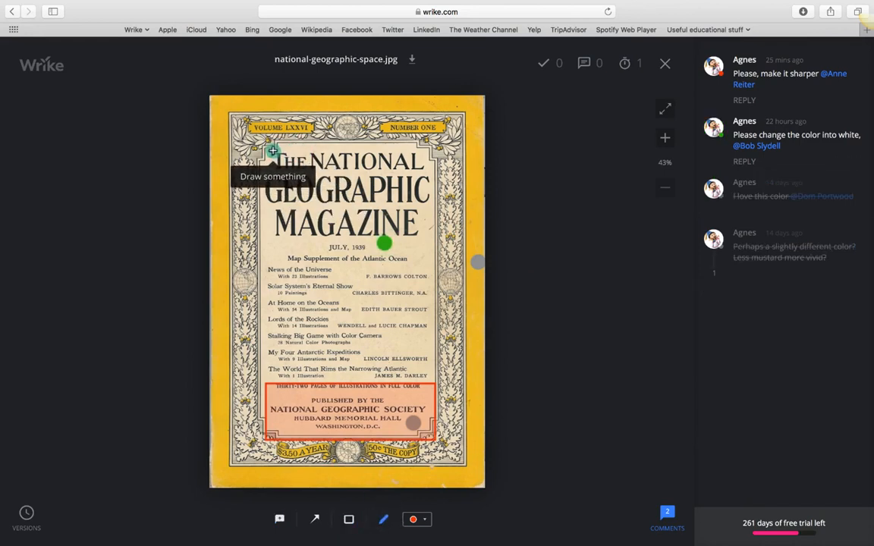
mouse_move(267, 147)
mouse_down()
mouse_move(308, 161)
mouse_move(269, 167)
mouse_move(249, 143)
mouse_move(262, 133)
mouse_up()
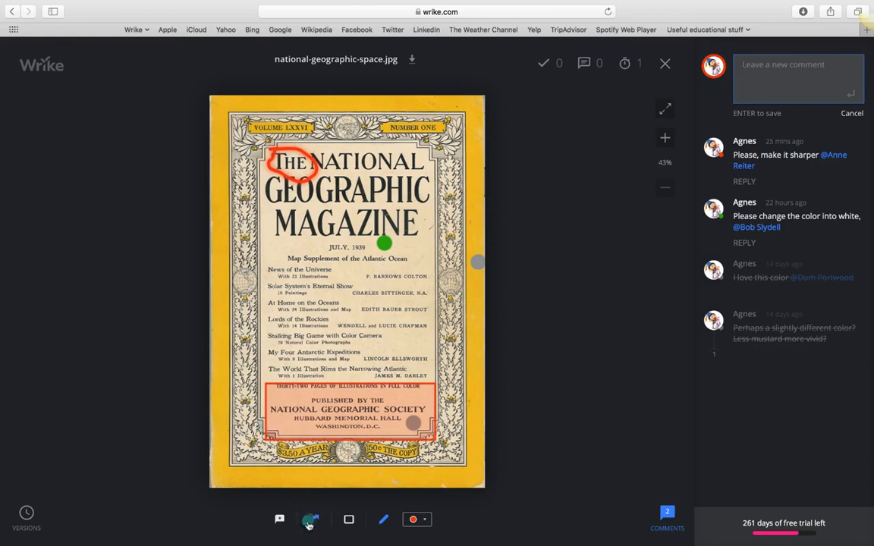
click(309, 521)
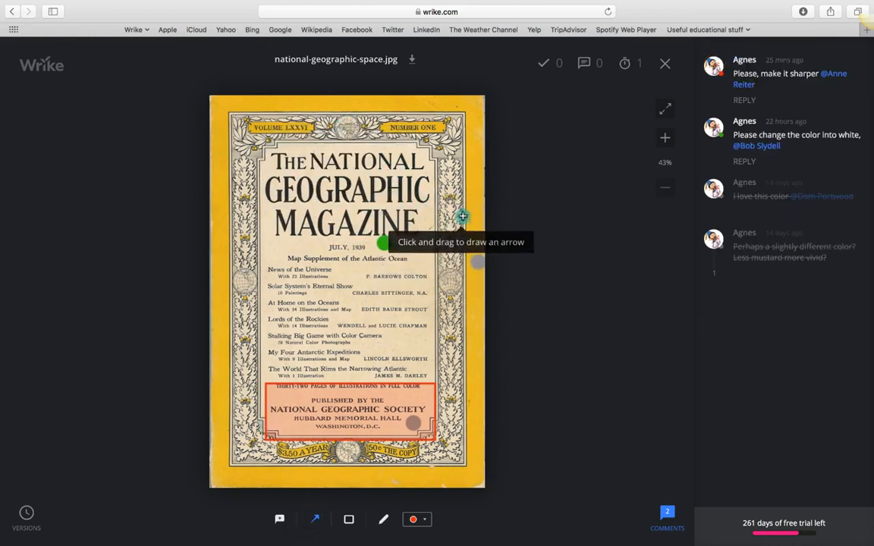
drag(389, 468, 356, 459)
click(415, 519)
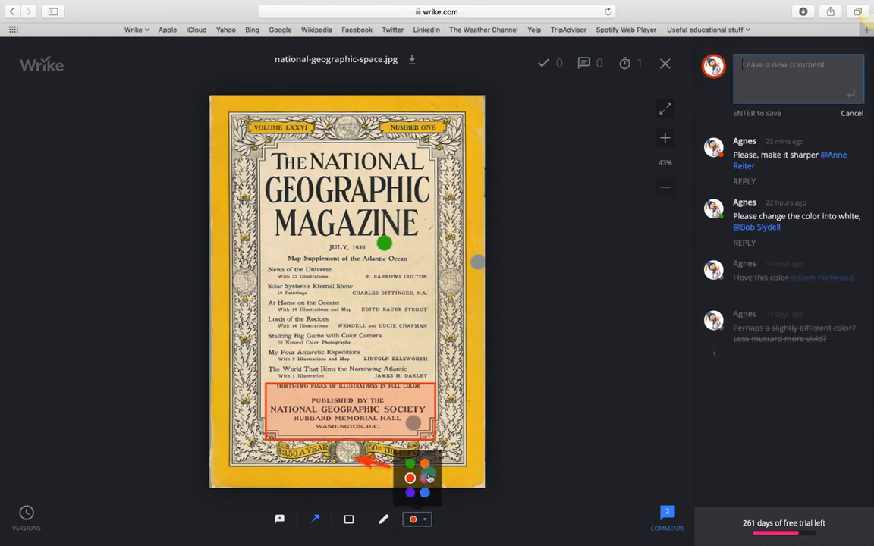
click(425, 462)
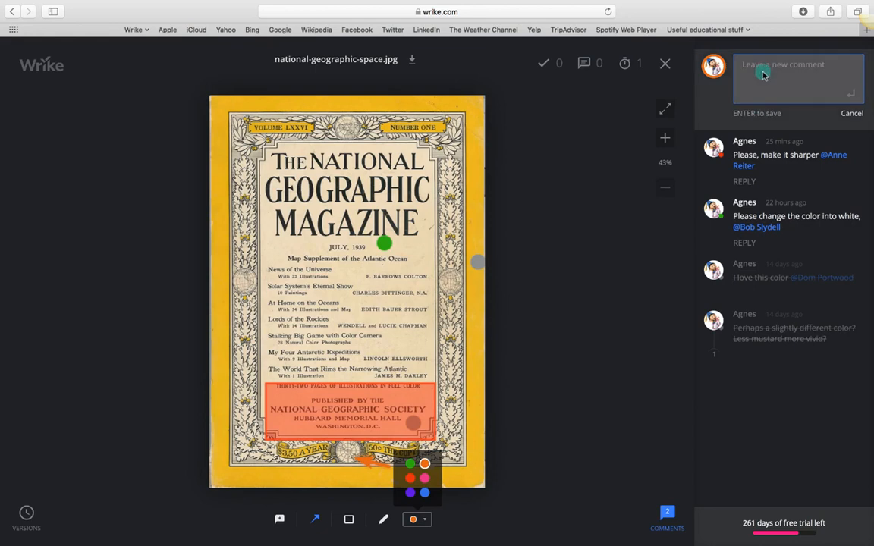
text(@)
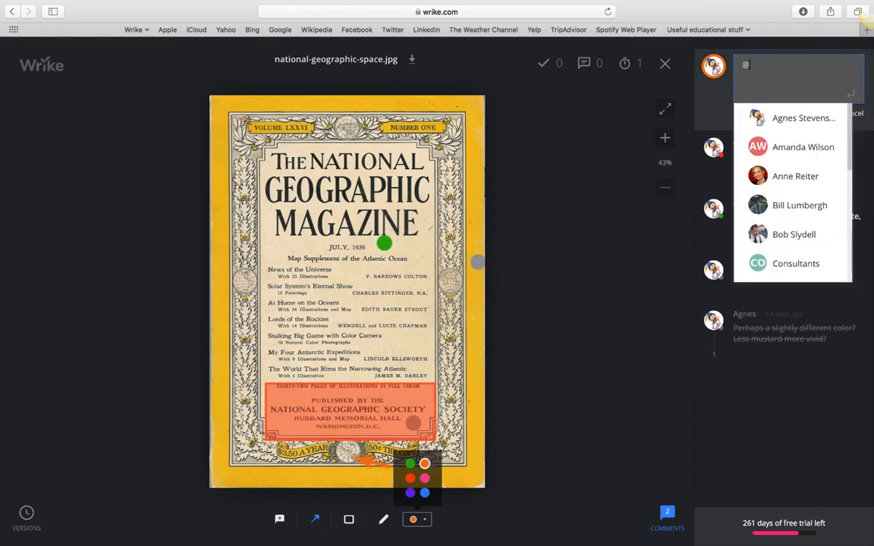
click(775, 176)
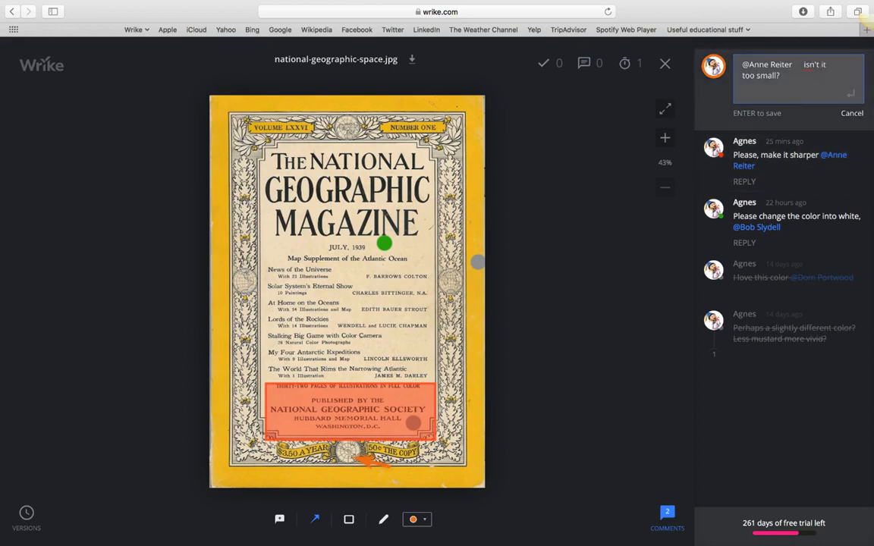
key(Return)
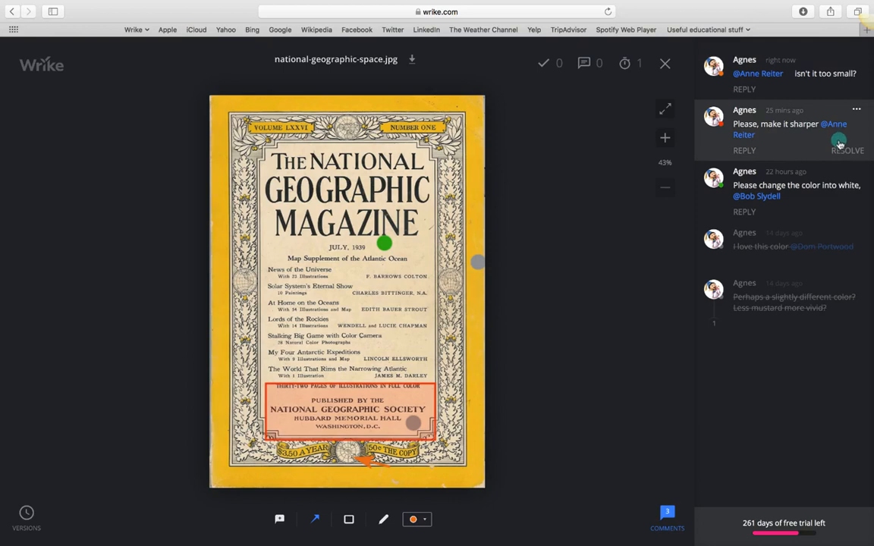
- Resolve the "Please, make it sharper" comment and close the image review
click(839, 151)
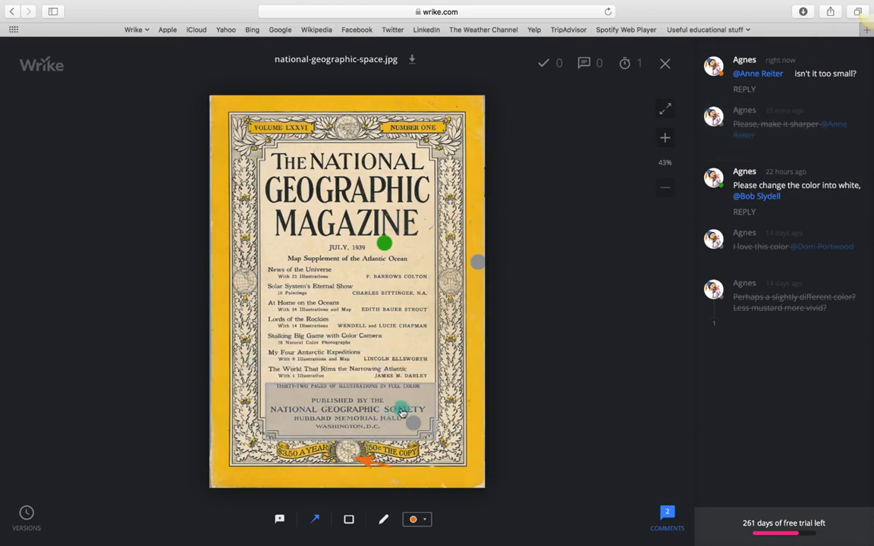
click(669, 68)
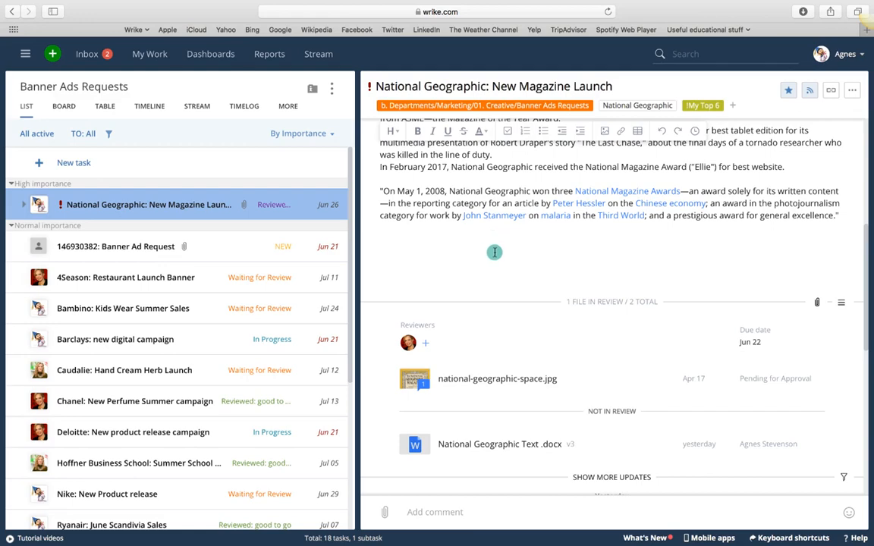
- Add a second reviewer to the national-geographic-space.jpg review and set its due date to Jun 23
scroll(495, 255, down, 5)
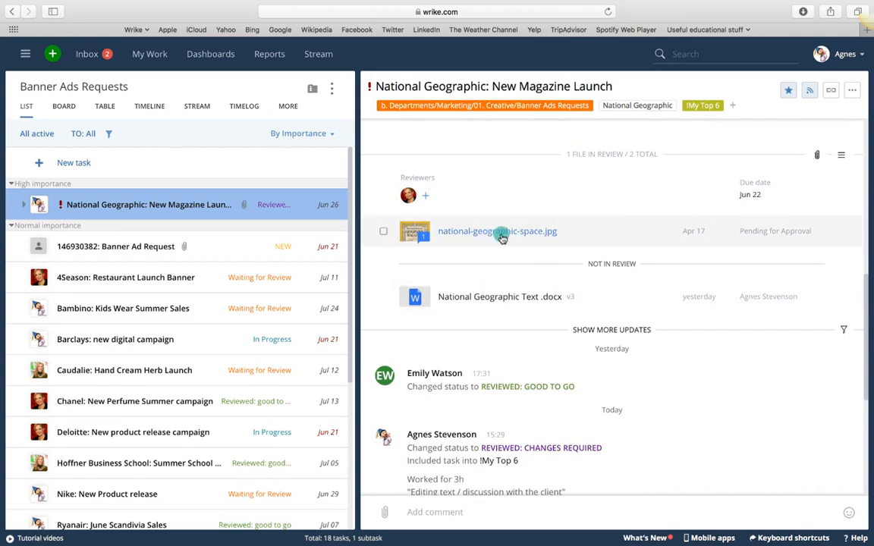
click(427, 196)
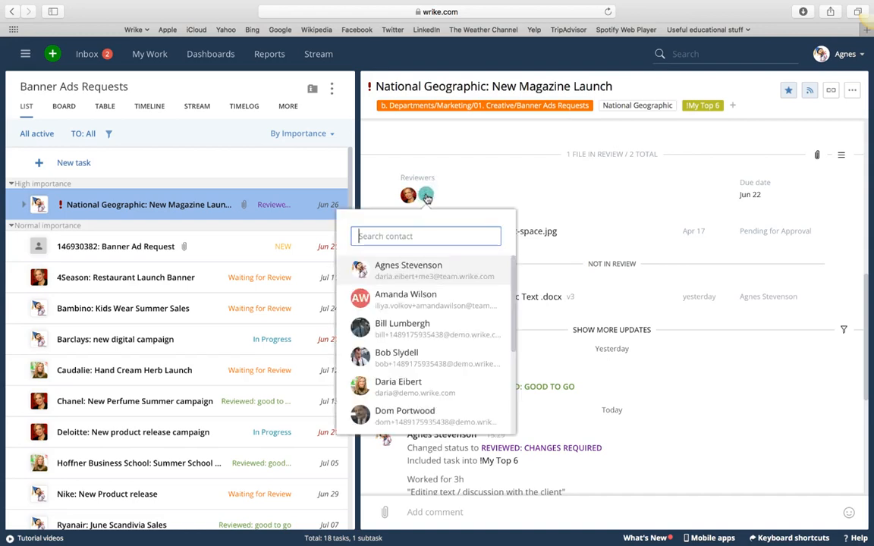
click(405, 304)
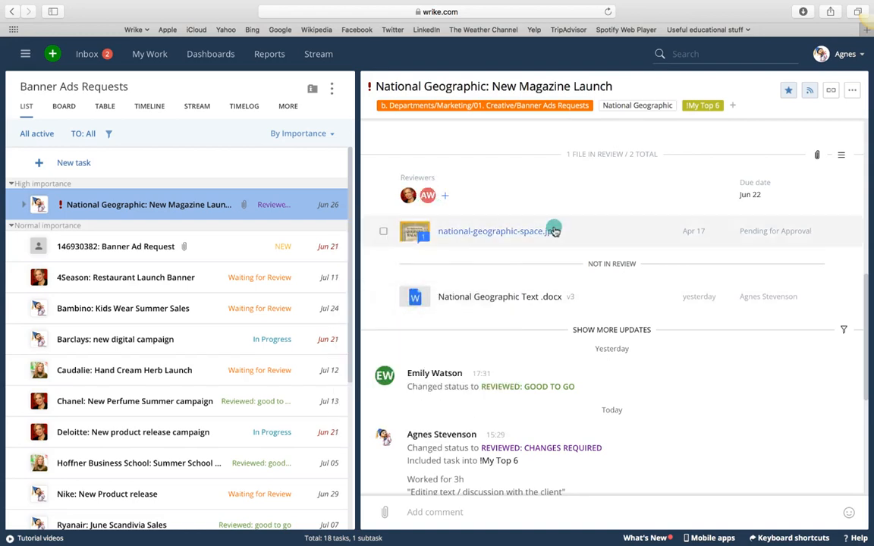
click(748, 240)
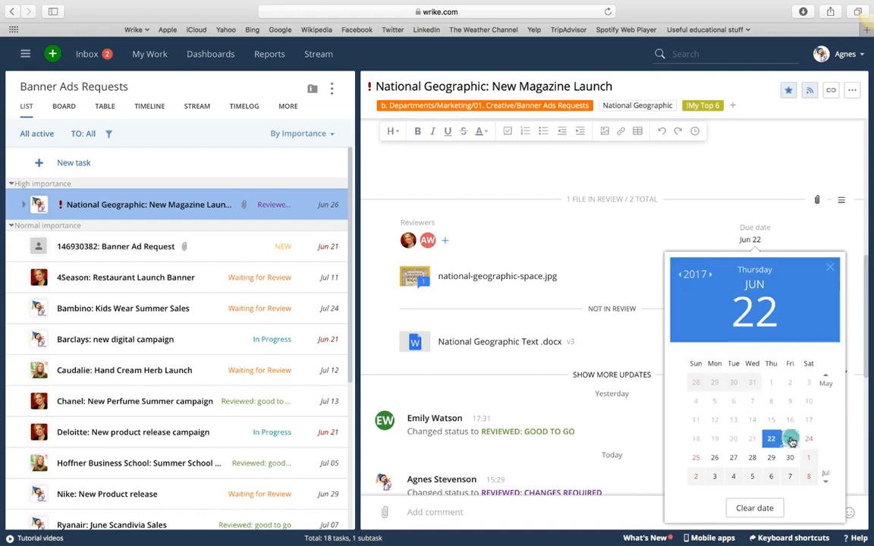
click(789, 439)
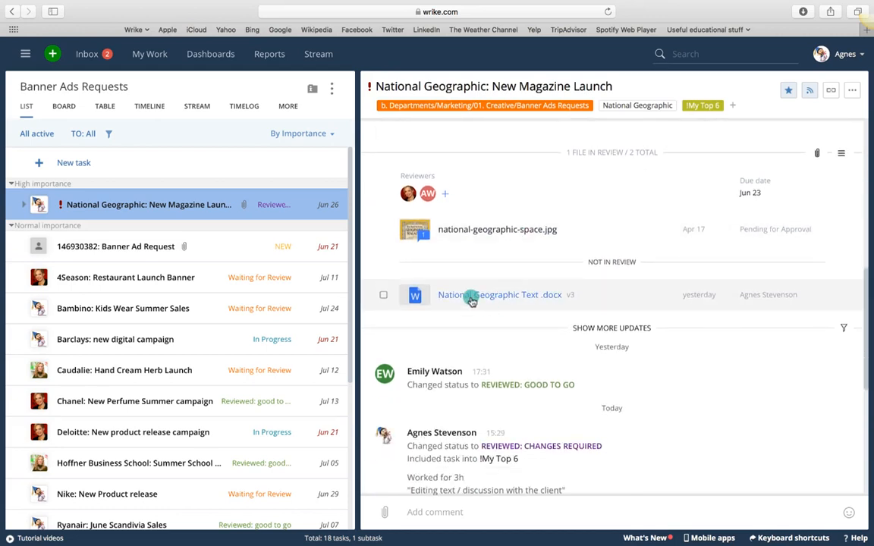
- Examine the file actions and version history available for National Geographic Text .docx
mouse_move(470, 301)
click(383, 295)
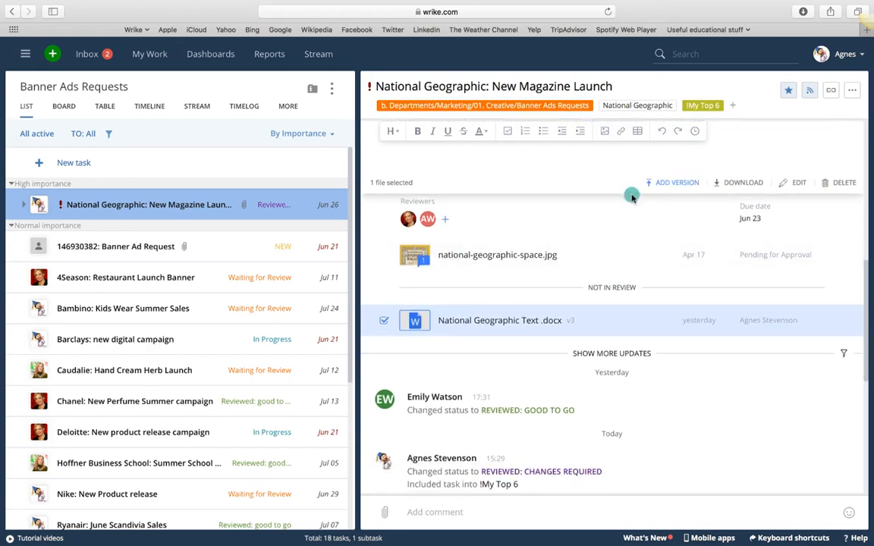
click(383, 320)
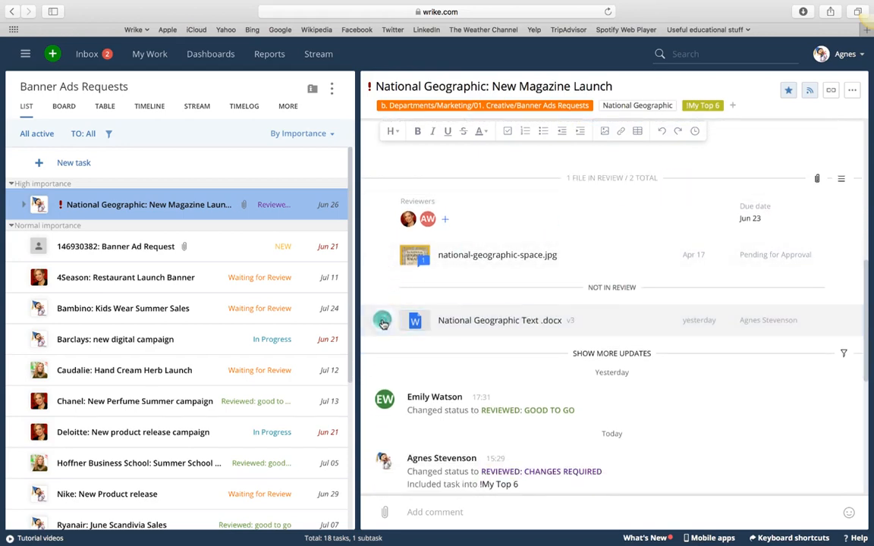
right_click(513, 323)
mouse_move(570, 431)
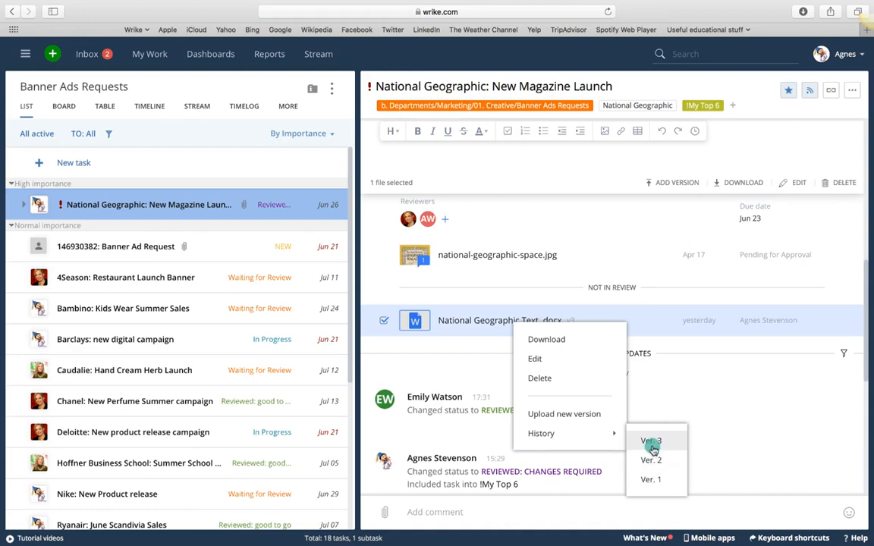
click(721, 376)
- Read through the task's activity stream, load its earlier updates, and inspect the attached document versions and the task description
scroll(493, 384, down, 3)
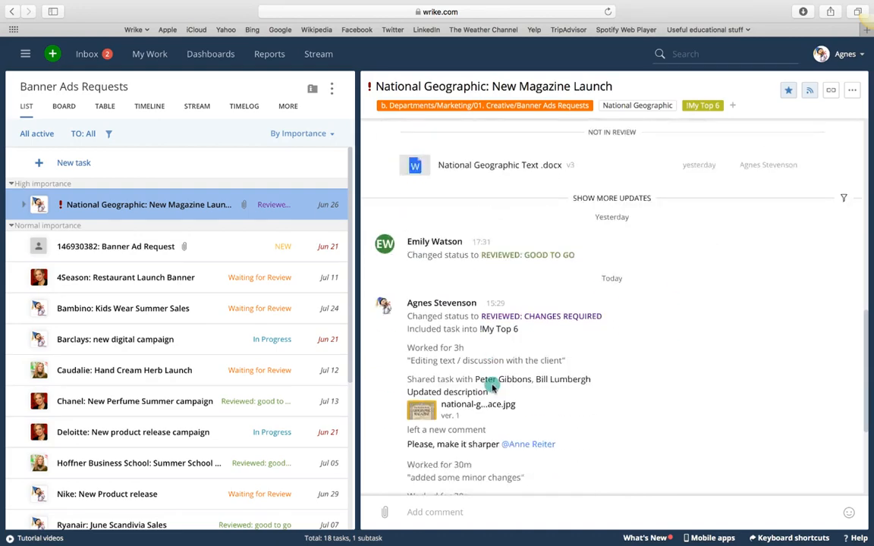
scroll(493, 387, down, 1)
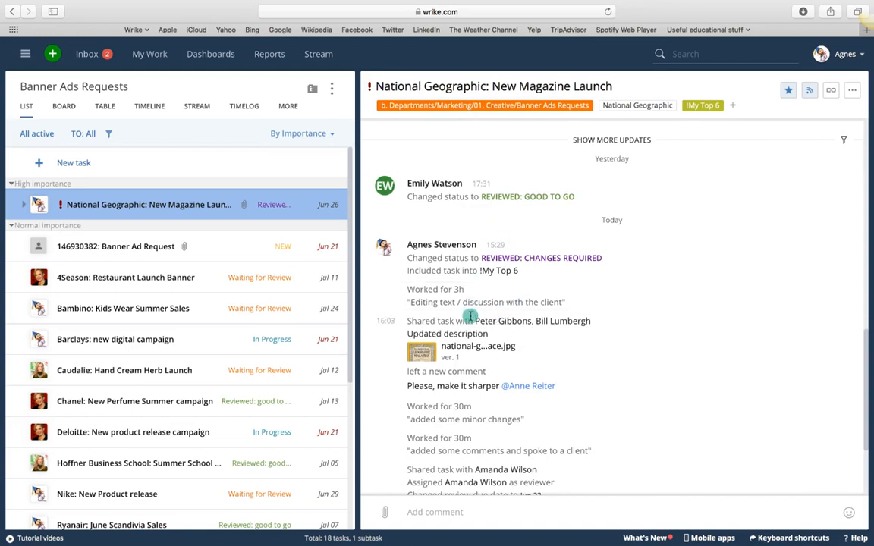
scroll(371, 383, down, 1)
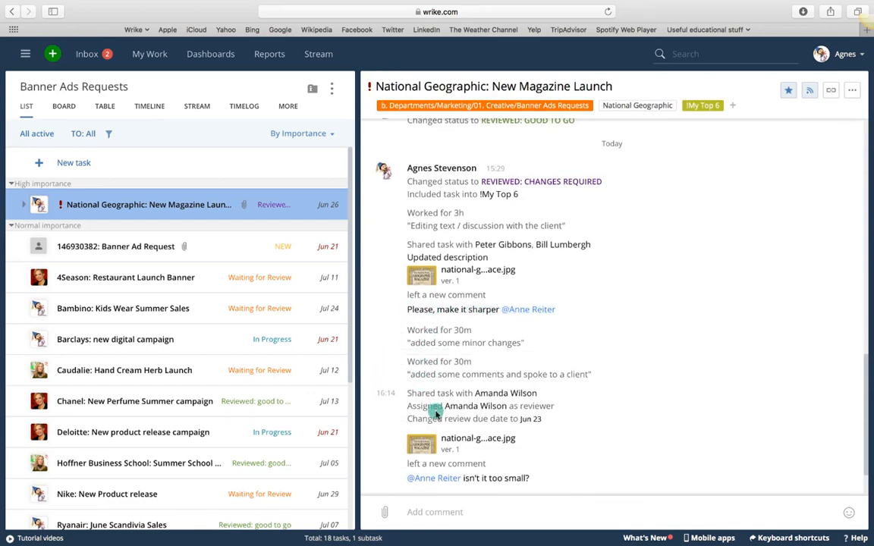
scroll(404, 385, up, 5)
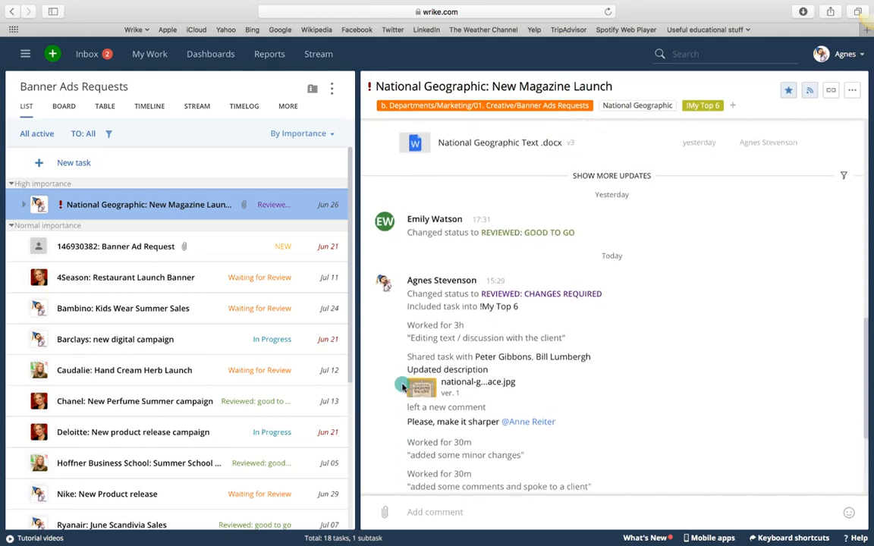
click(597, 239)
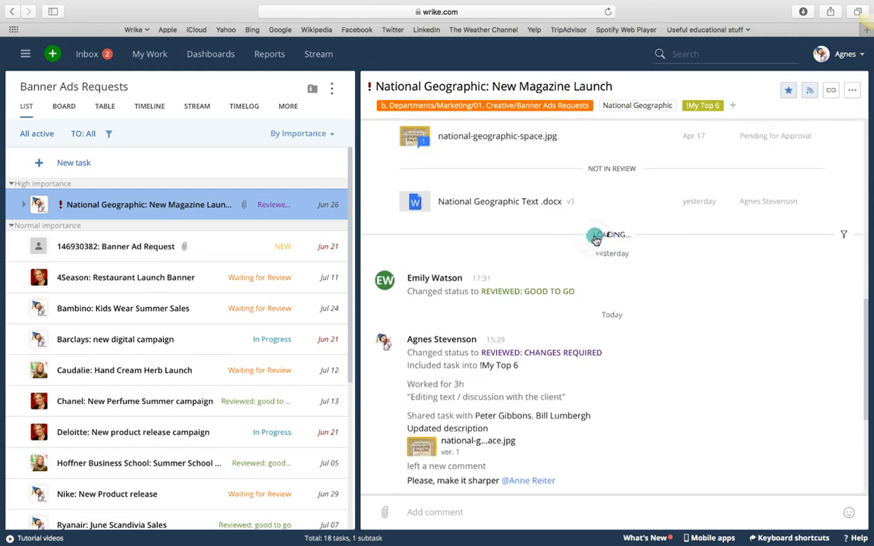
scroll(593, 236, up, 6)
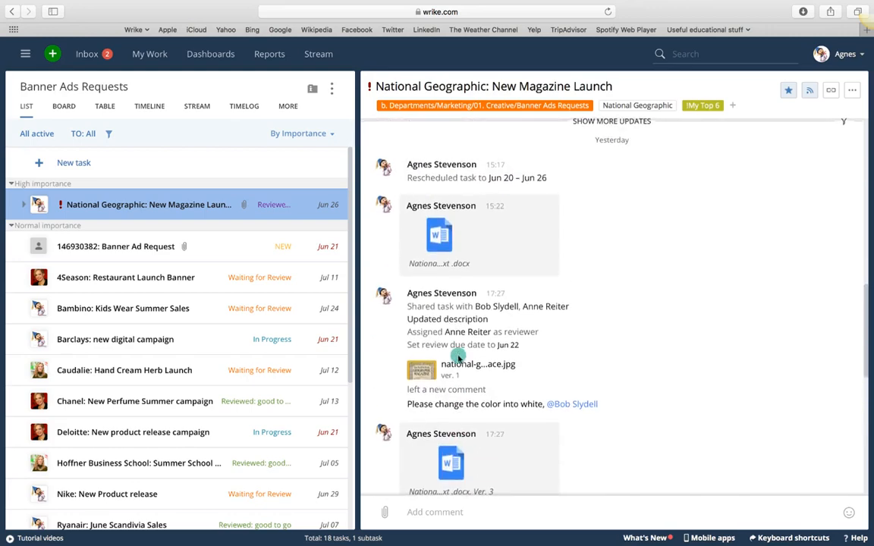
mouse_move(438, 238)
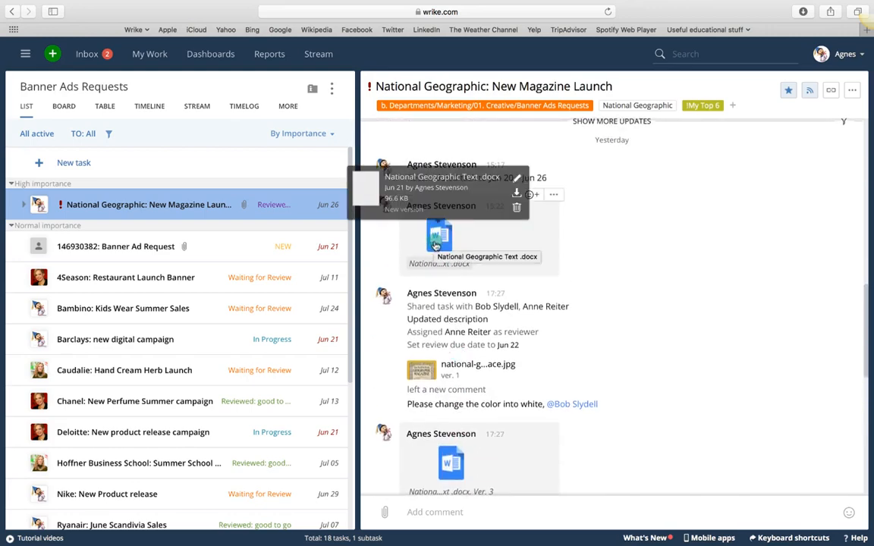
scroll(445, 253, down, 3)
scroll(446, 256, down, 1)
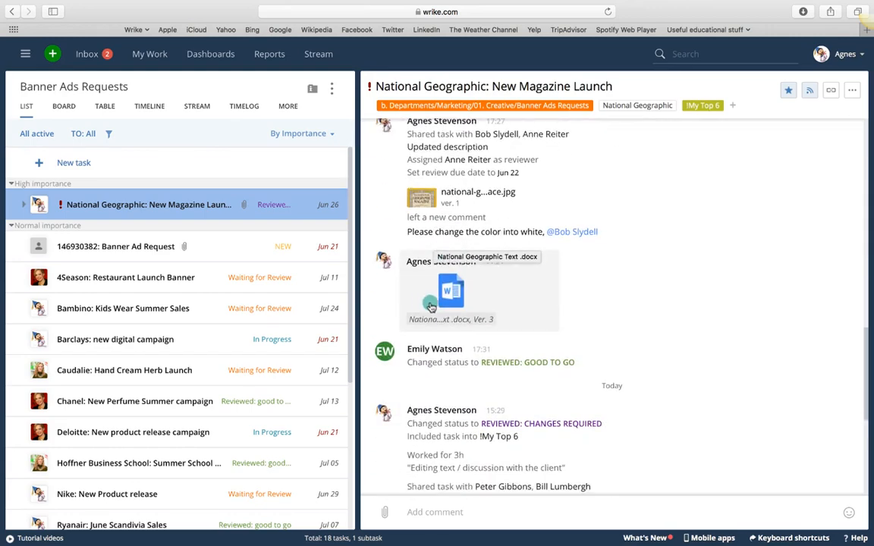
mouse_move(452, 301)
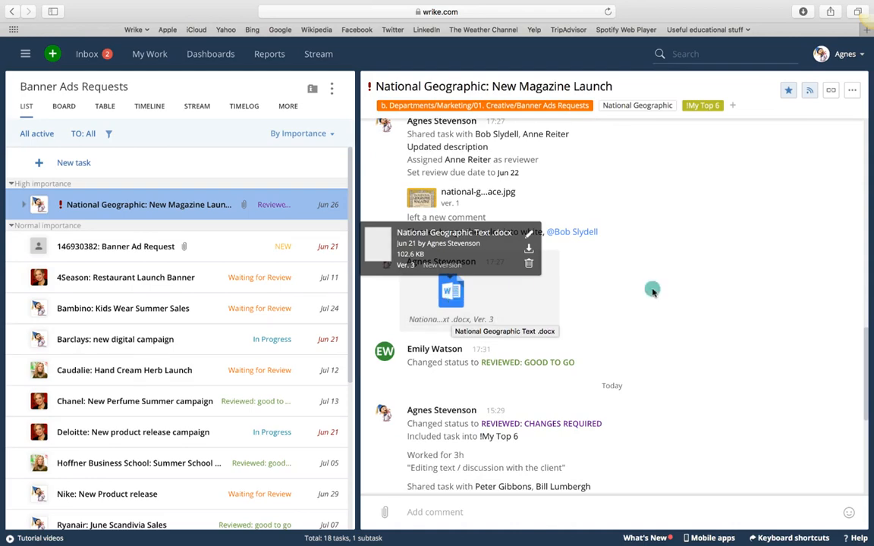
scroll(739, 294, down, 6)
scroll(739, 297, up, 15)
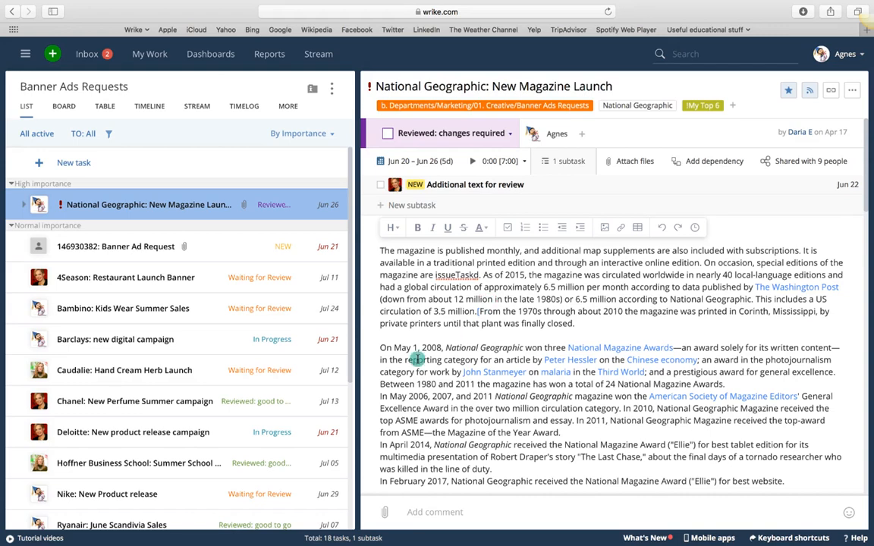
scroll(417, 358, down, 20)
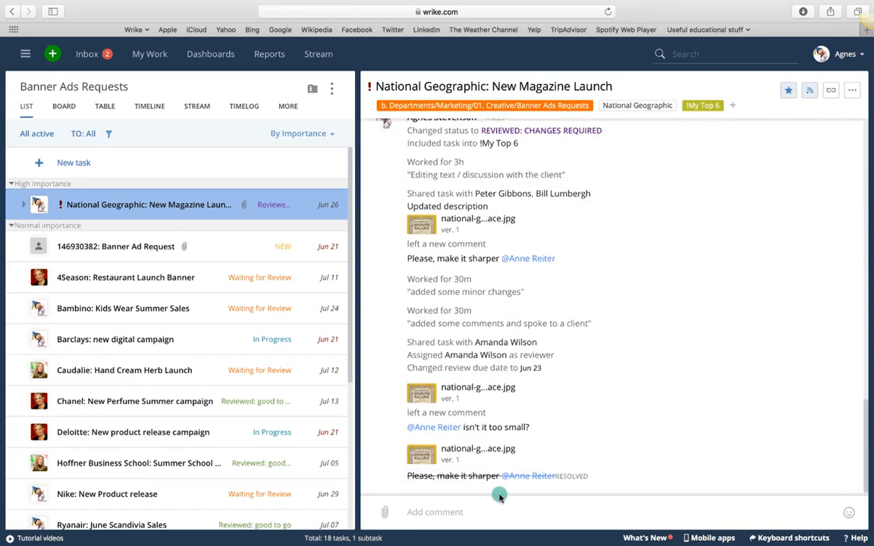
click(430, 513)
text(@)
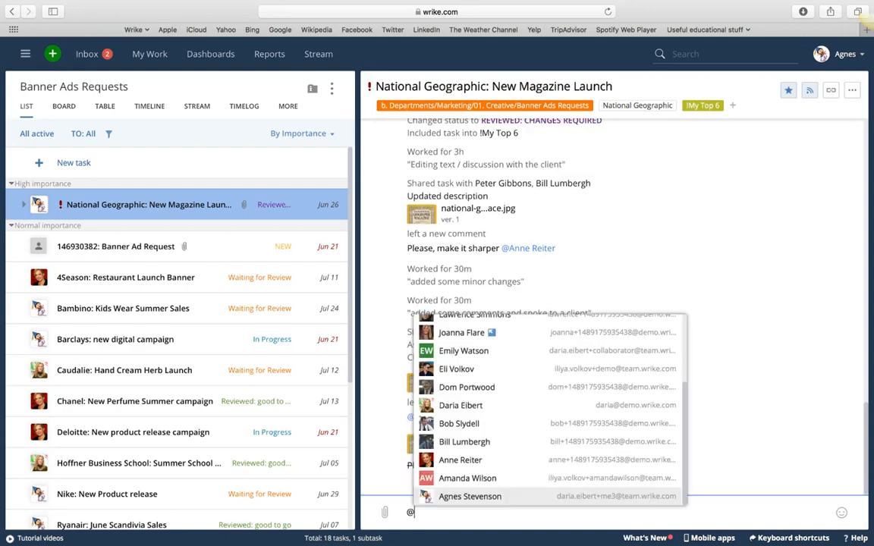
click(428, 333)
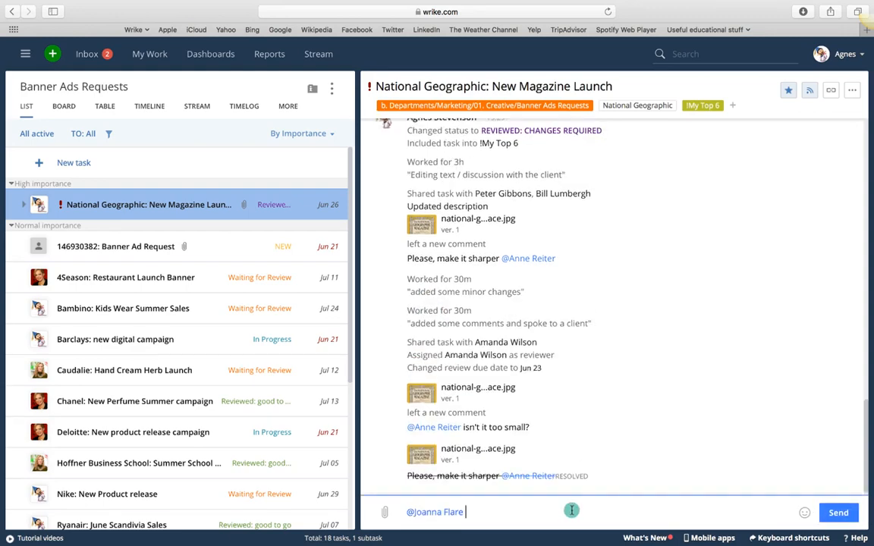
text(hey)
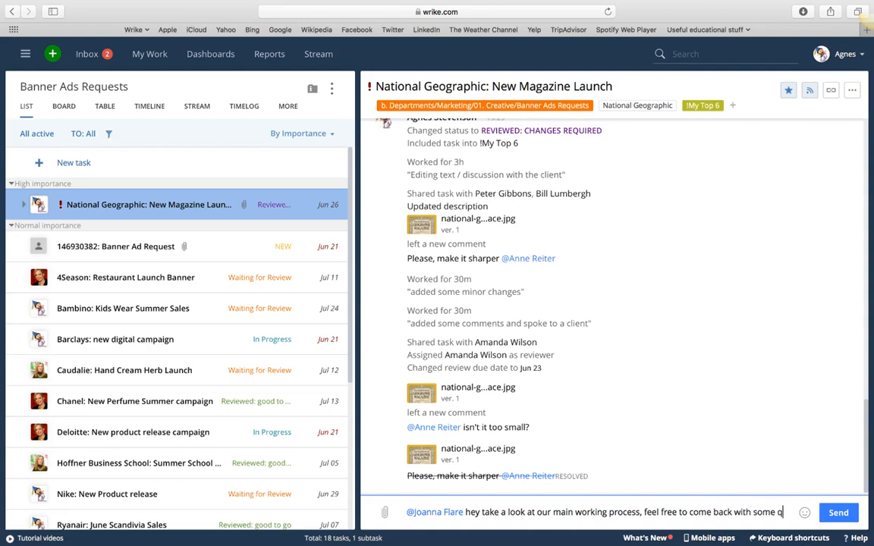
text(uestions :) go)
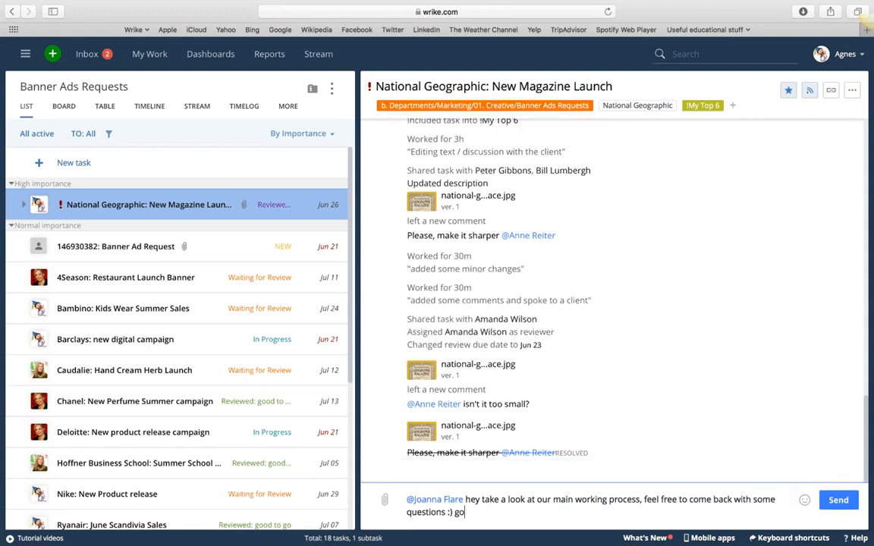
text(od luck ;))
key(Return)
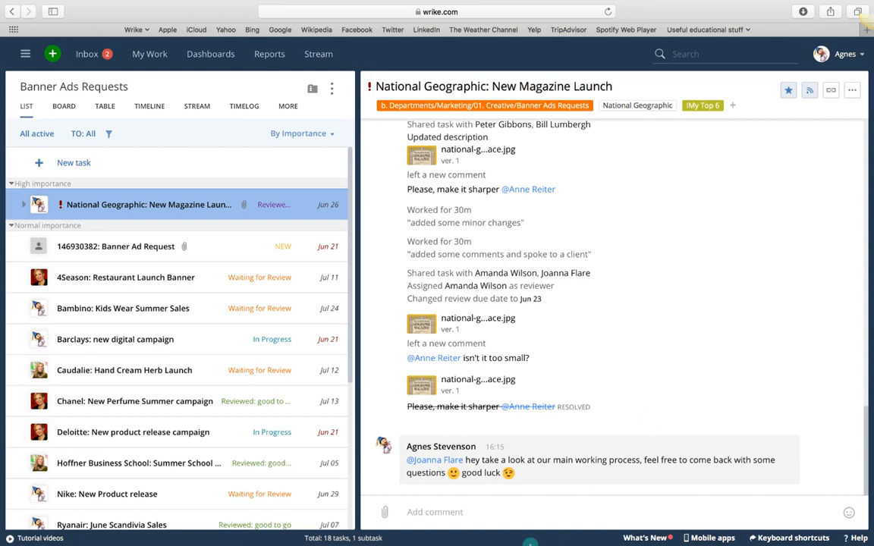
click(462, 513)
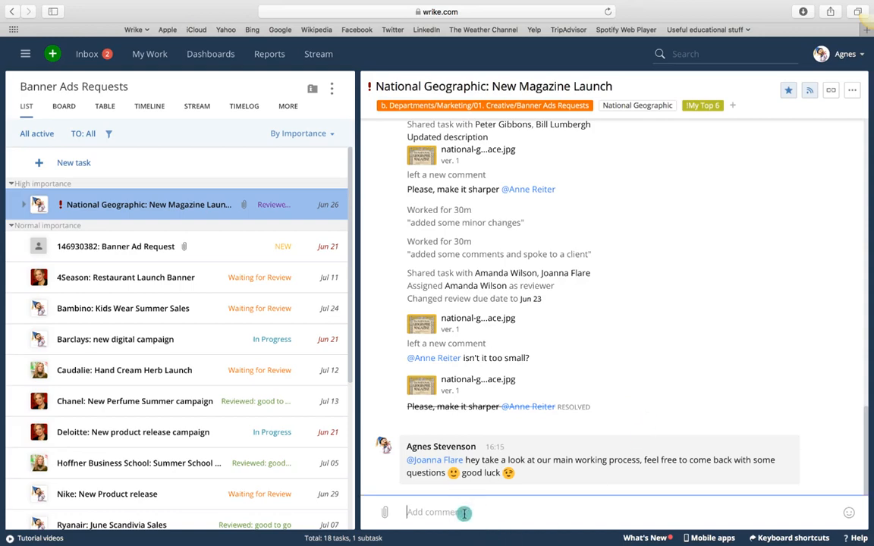
text(@)
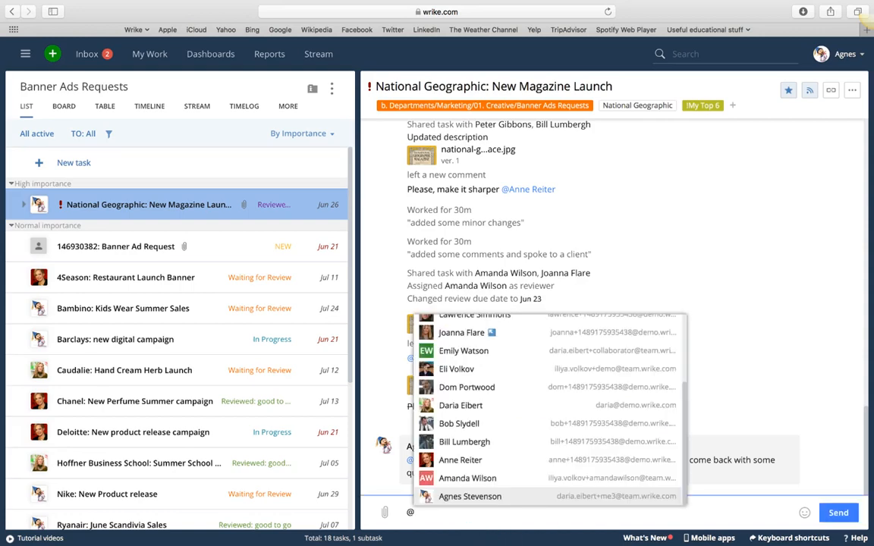
text(emil)
click(459, 495)
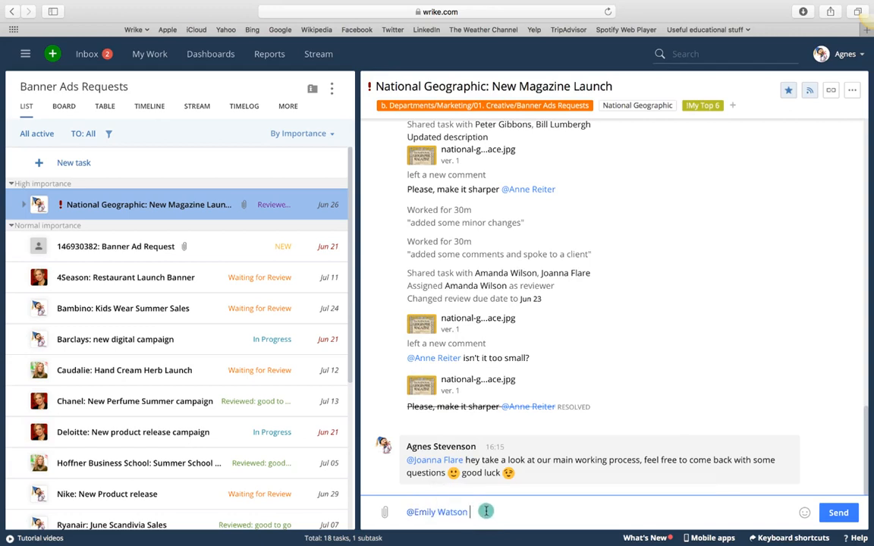
text(we are almost done here, so any feedback)
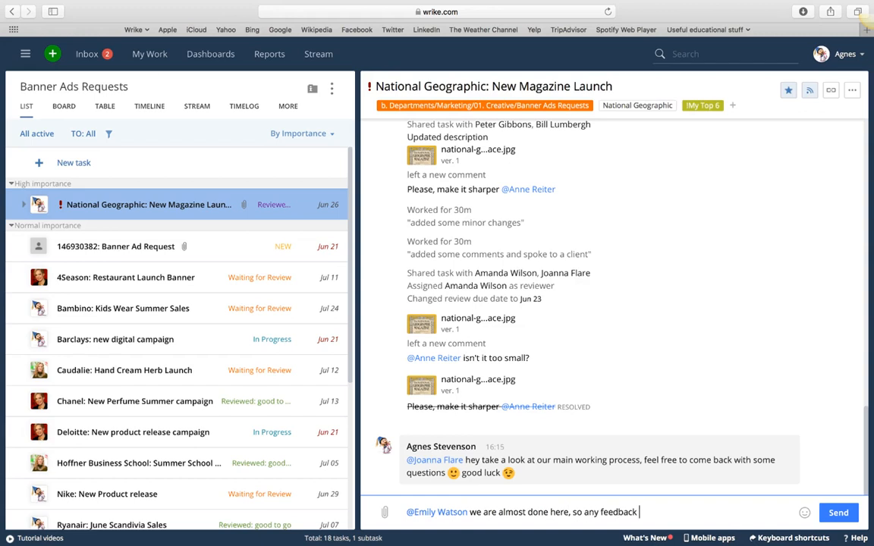
text(med :))
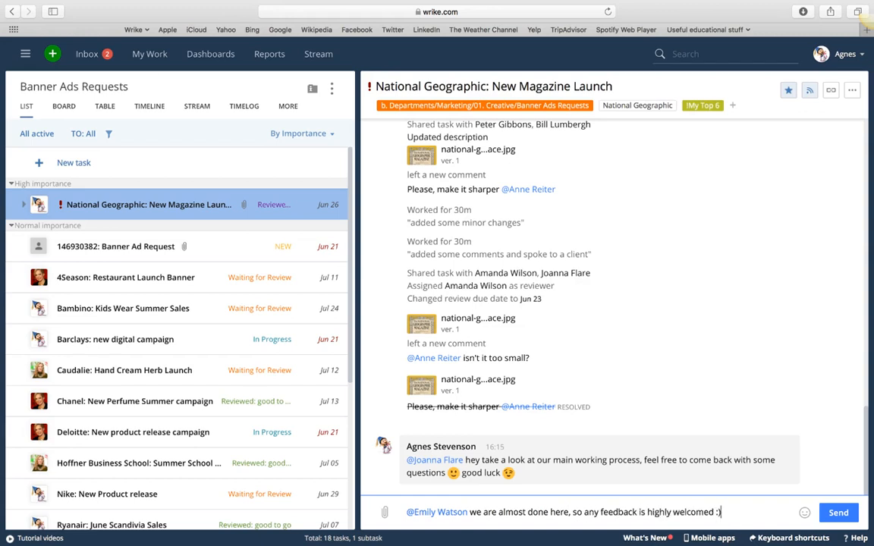
key(Return)
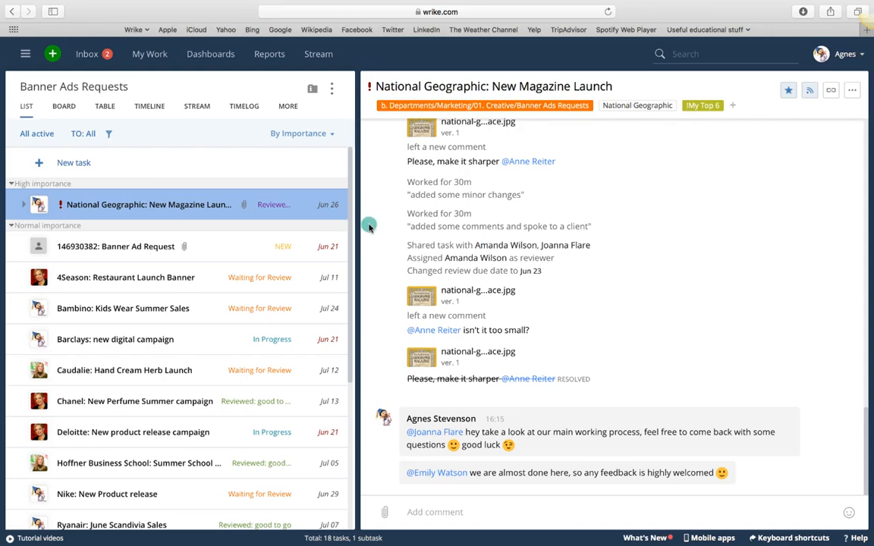
- Expand the folder navigation and start a new request with the Banner Ad Request form
click(25, 54)
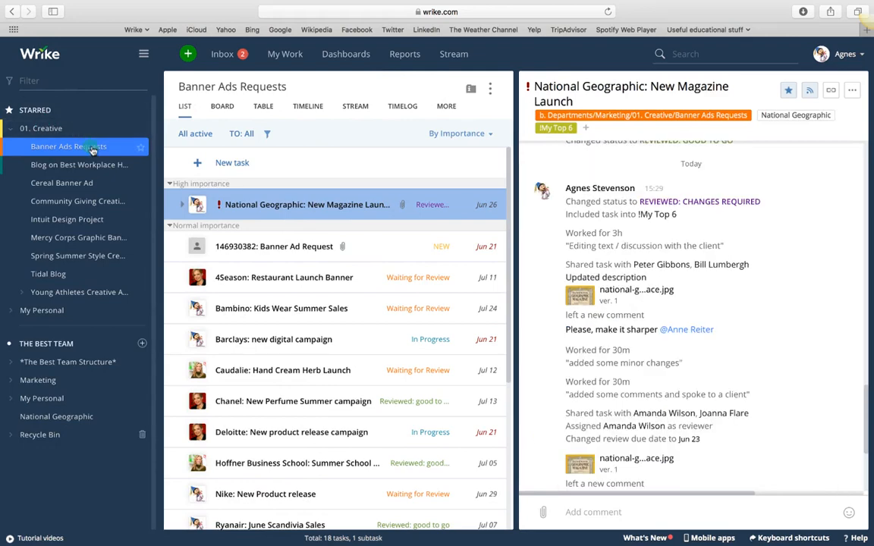
click(187, 54)
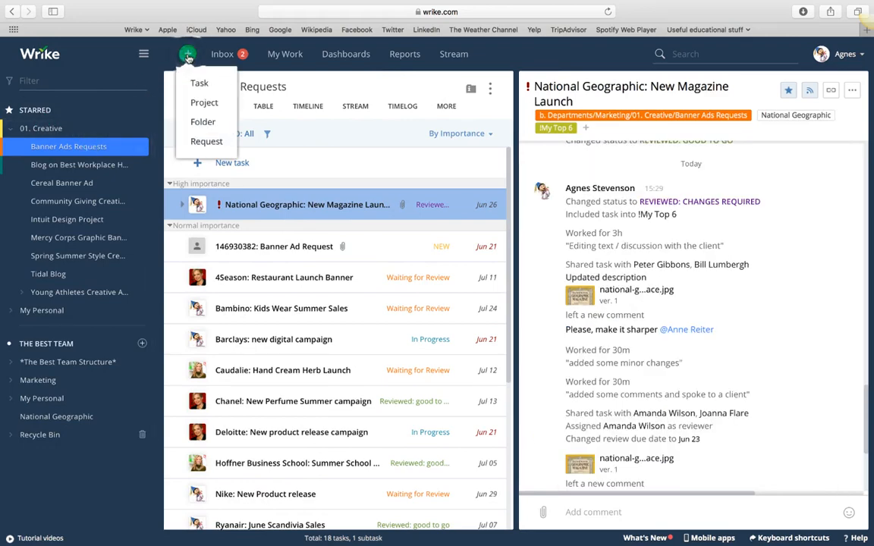
click(202, 144)
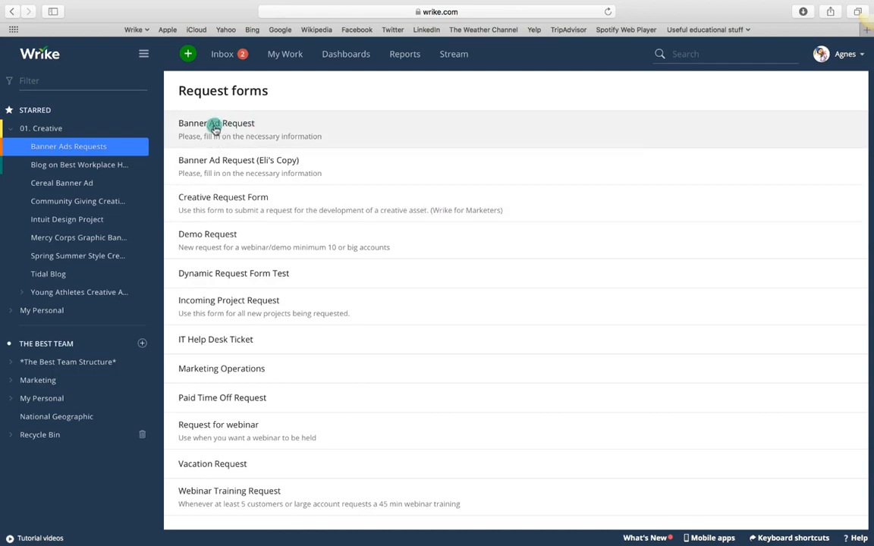
click(202, 126)
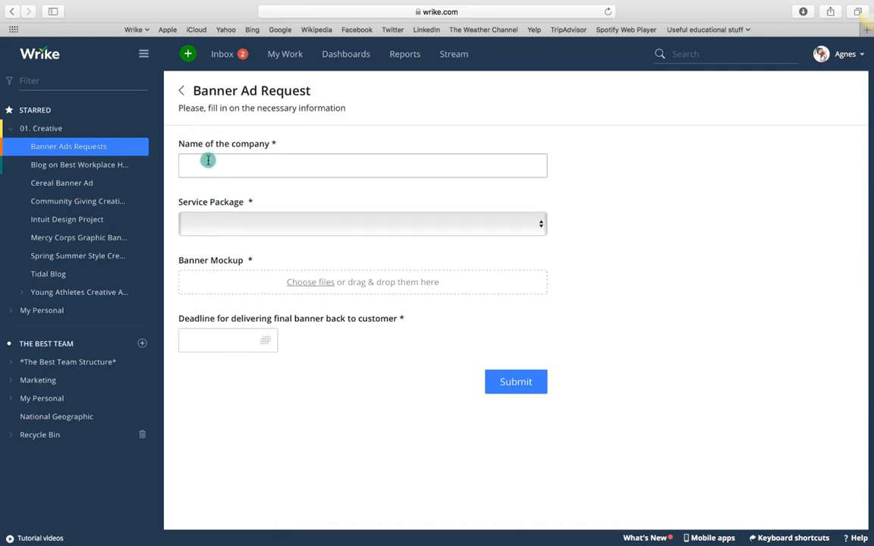
- Enter Wrike as the company name, choose service package M, and attach leaflet.png as the banner mockup
click(210, 167)
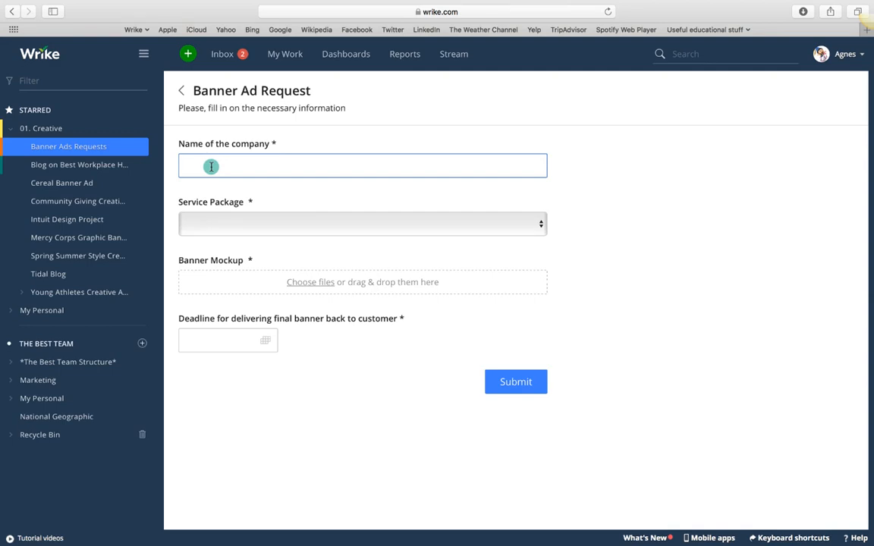
text(Wrike)
drag(215, 221, 202, 247)
click(296, 283)
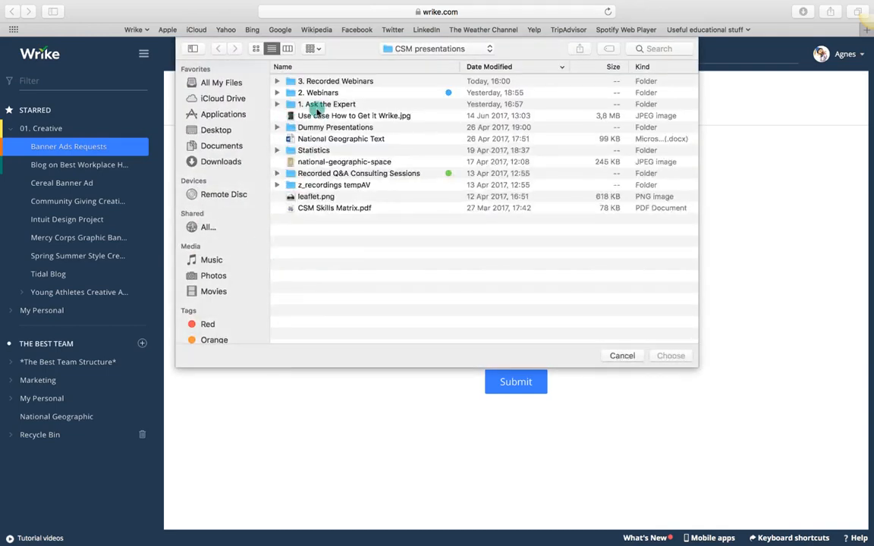
double_click(298, 197)
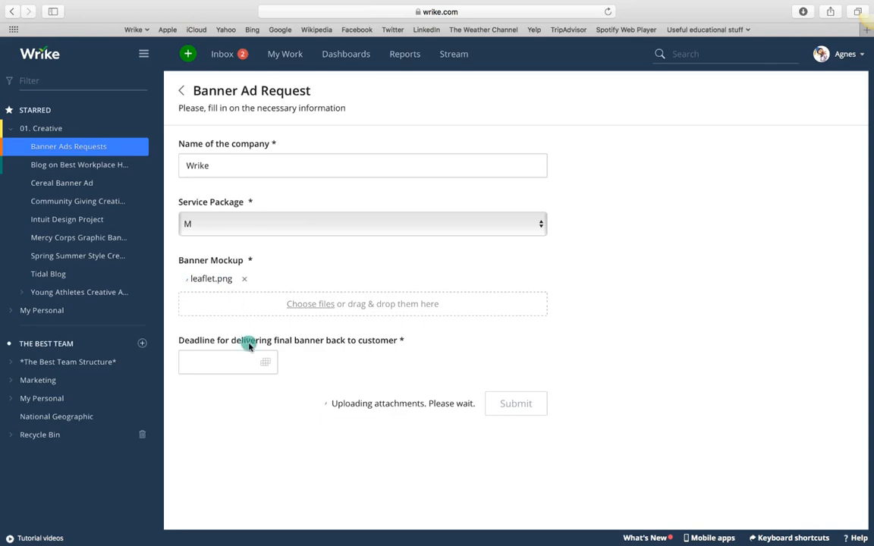
- Set the deadline for delivering the final banner to 06/30/2017 and submit the request
click(269, 362)
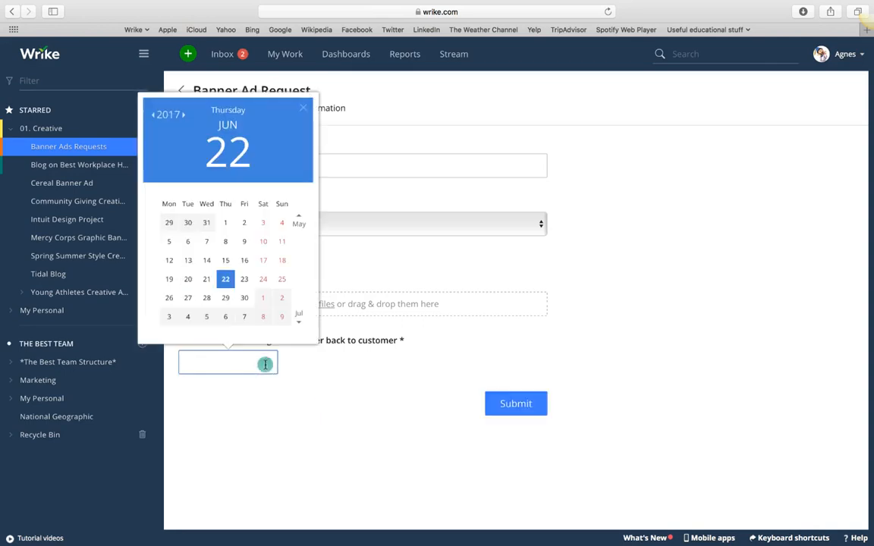
click(243, 297)
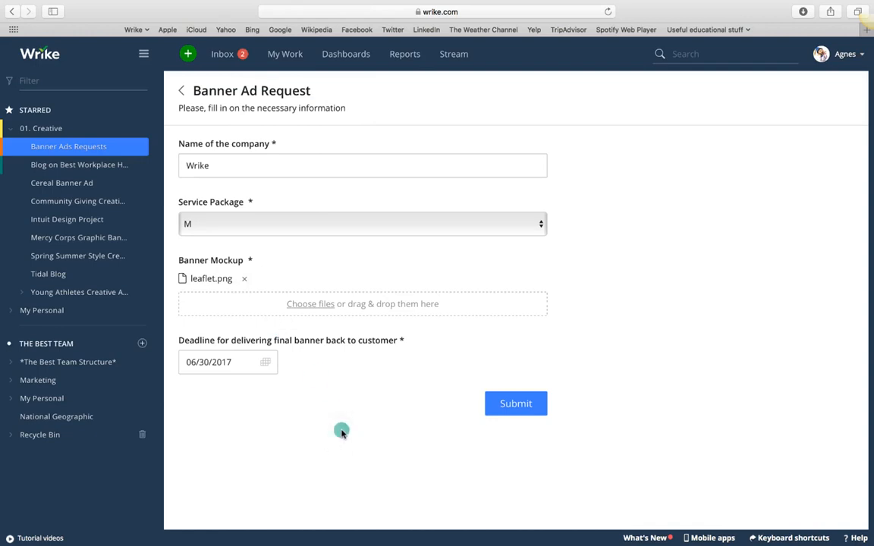
click(505, 406)
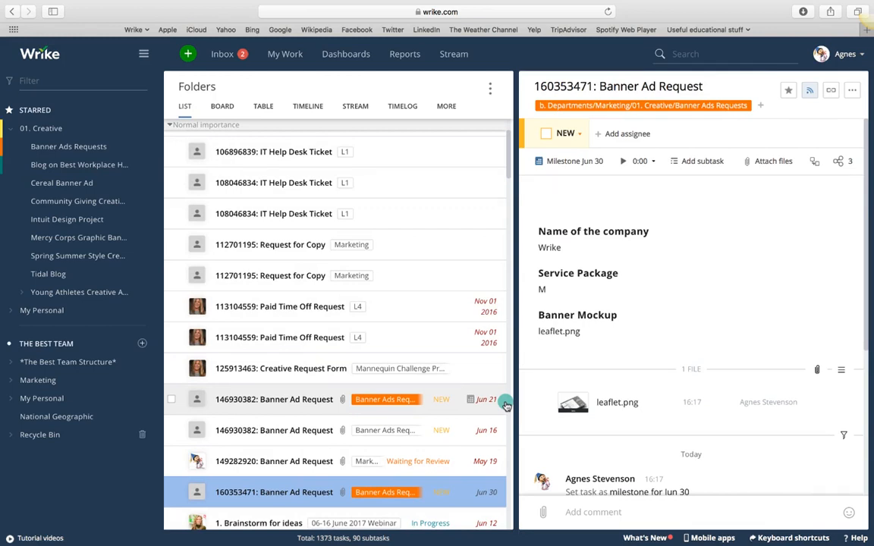
- Assign the newly submitted Banner Ad Request task to yourself
click(601, 133)
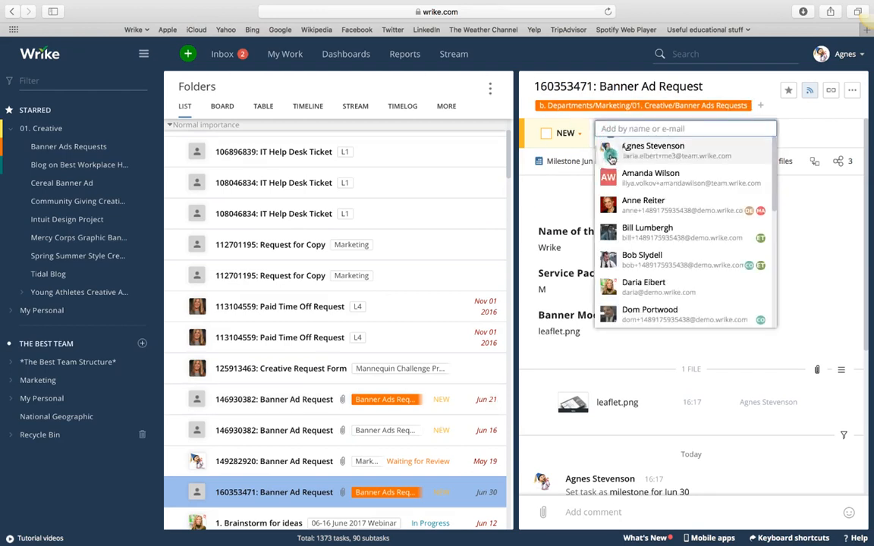
click(611, 152)
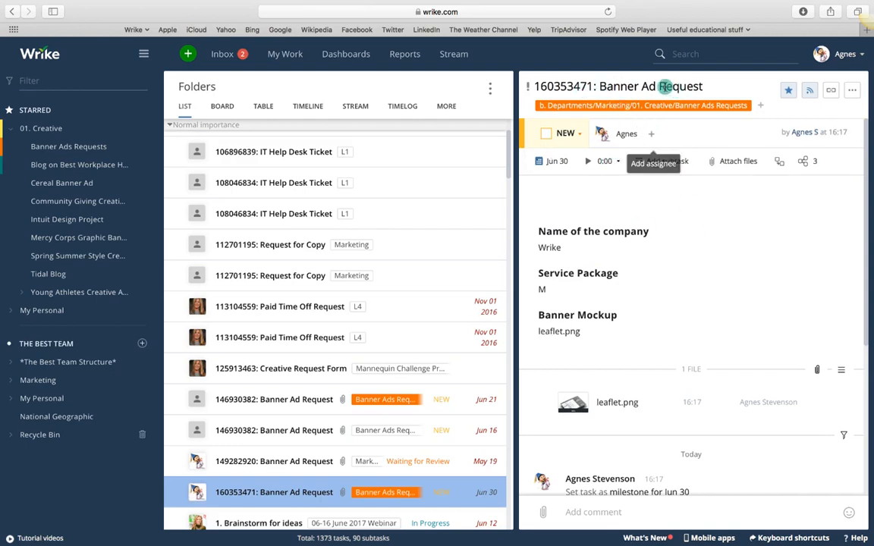
click(665, 86)
click(673, 105)
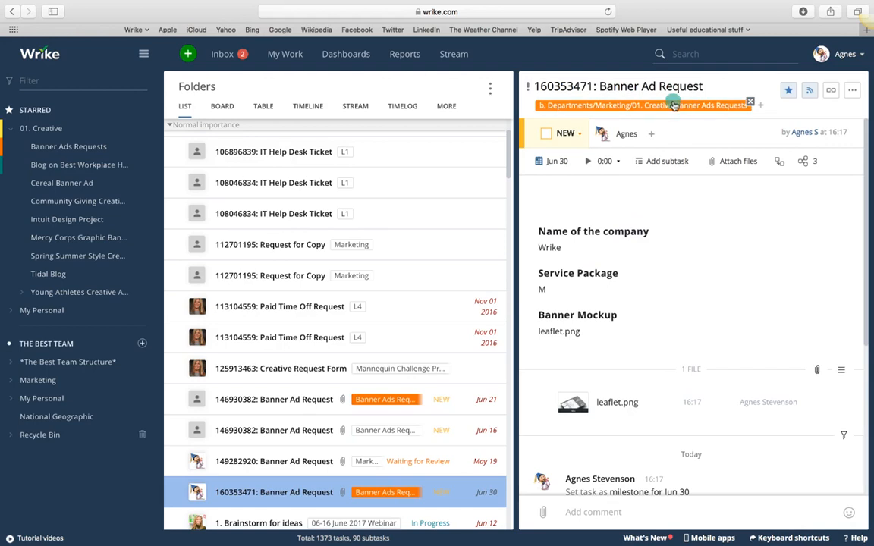
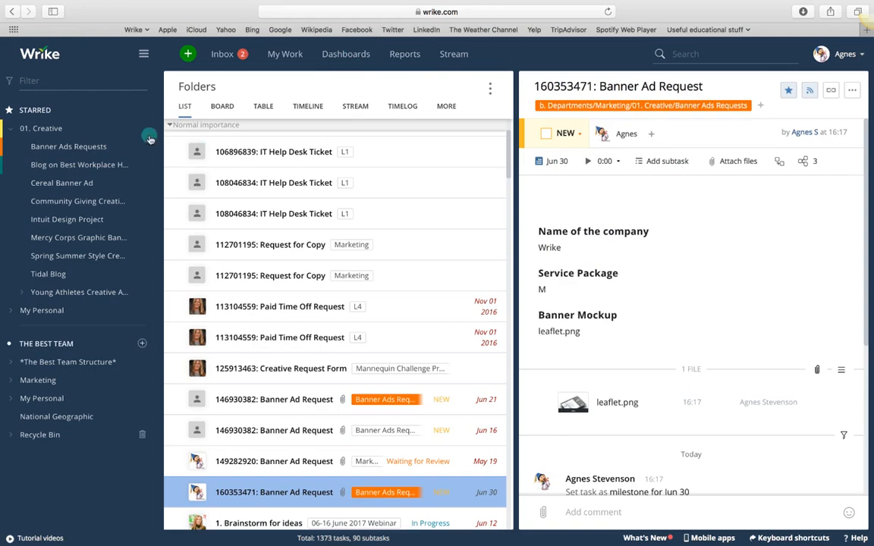
- Open the starred 01. Creative folder and look over its additional view options
click(46, 129)
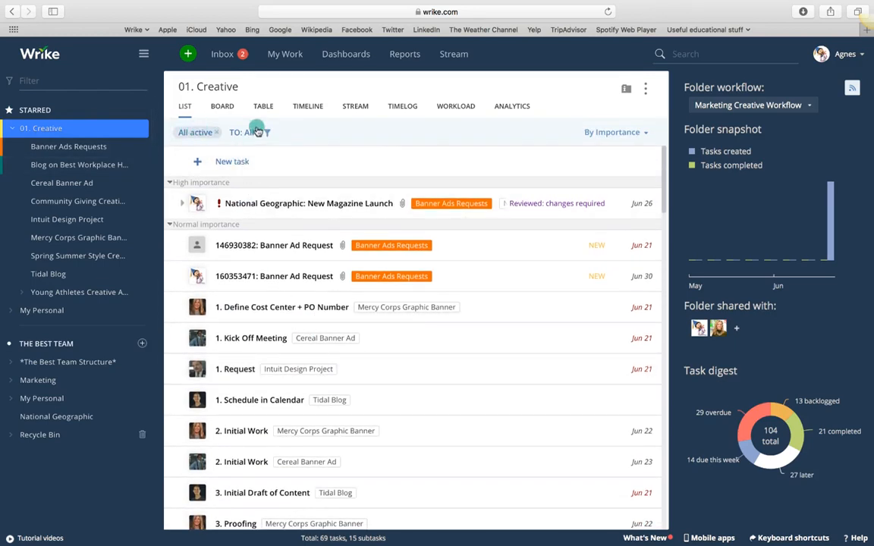
click(644, 90)
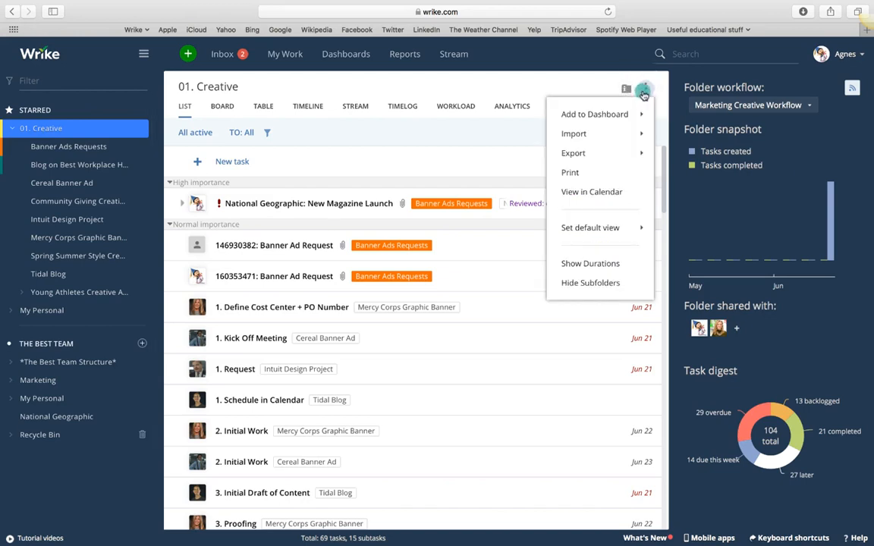
click(570, 282)
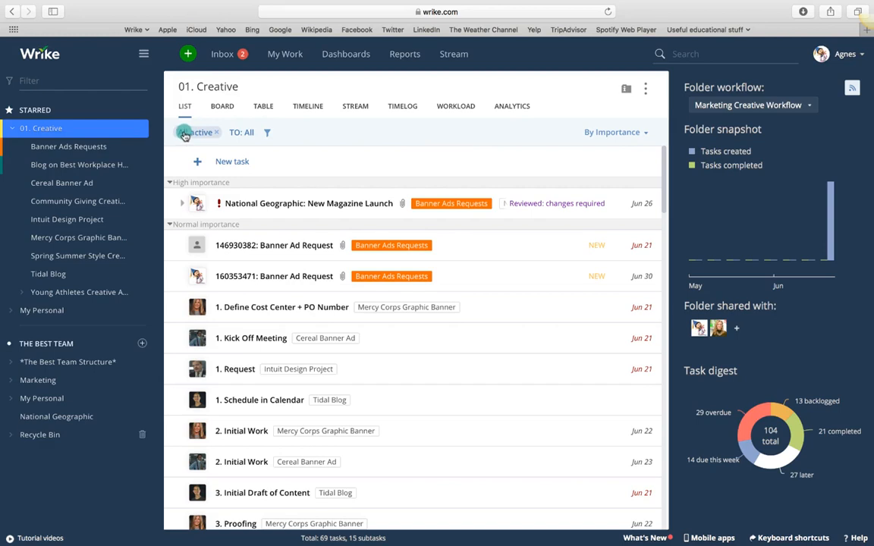
- Collapse the folder navigation and filter the 01. Creative tasks to only the NEW status of the Marketing Creative Workflow
click(267, 134)
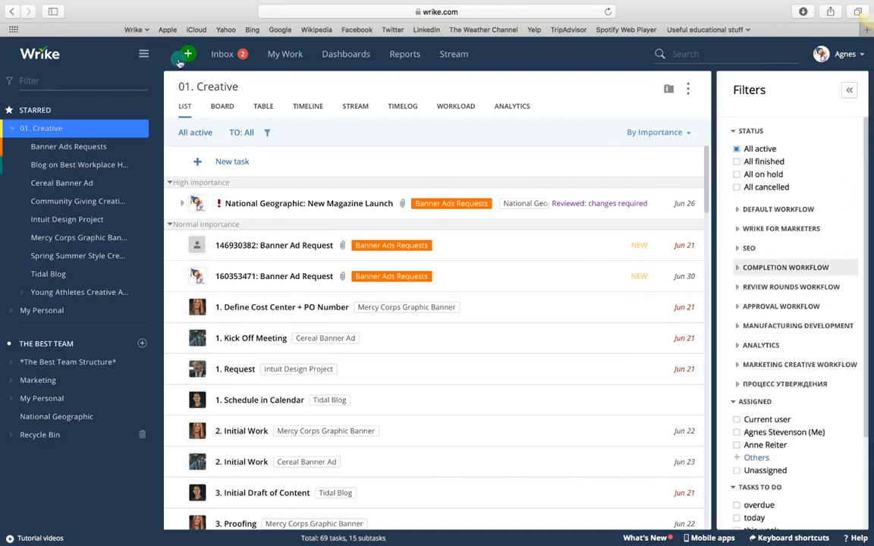
click(146, 58)
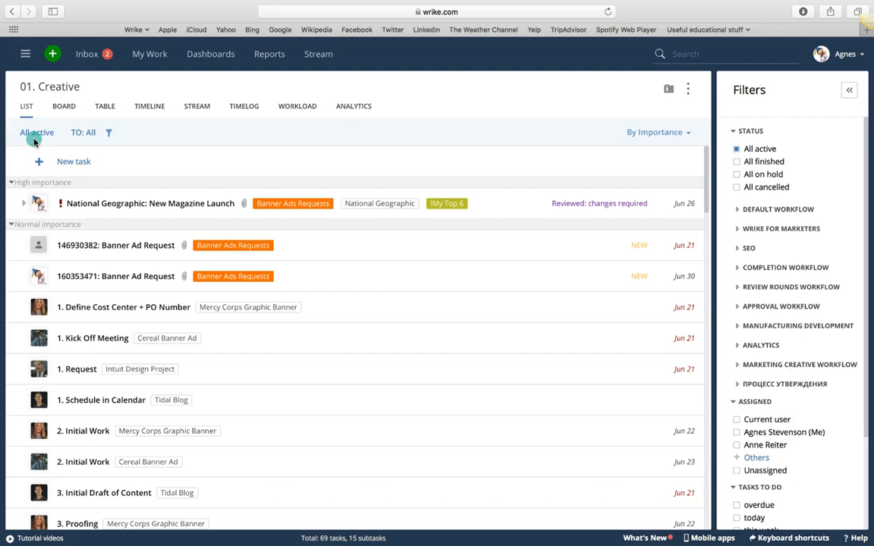
click(736, 149)
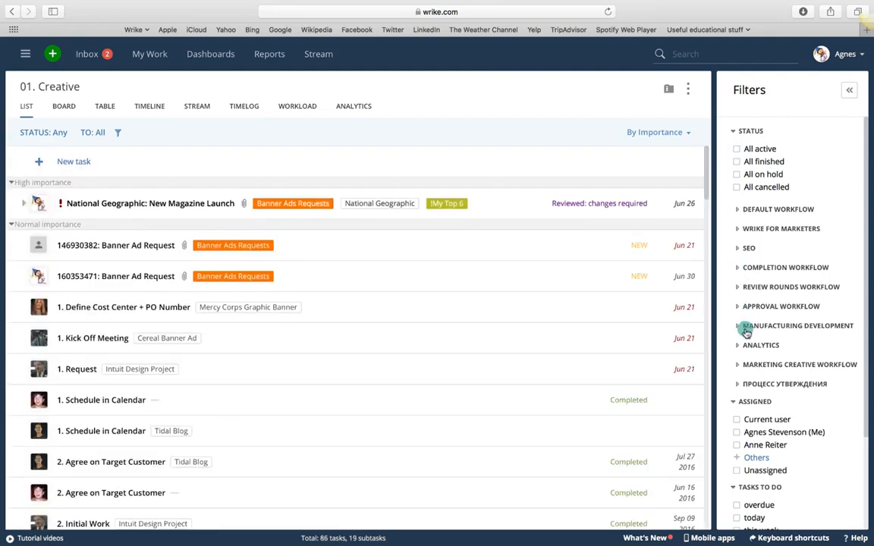
click(737, 365)
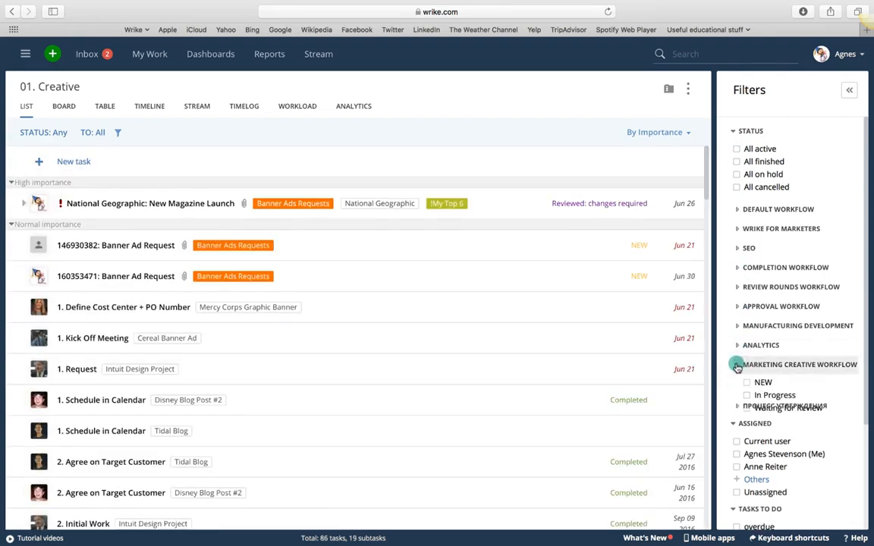
click(748, 384)
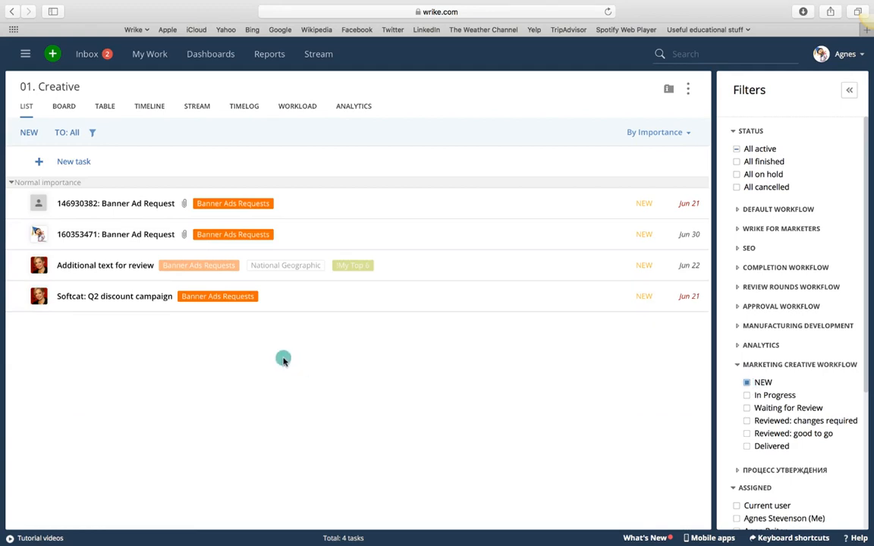
- Limit the task list to tasks assigned to yourself and sort it by priority
click(63, 135)
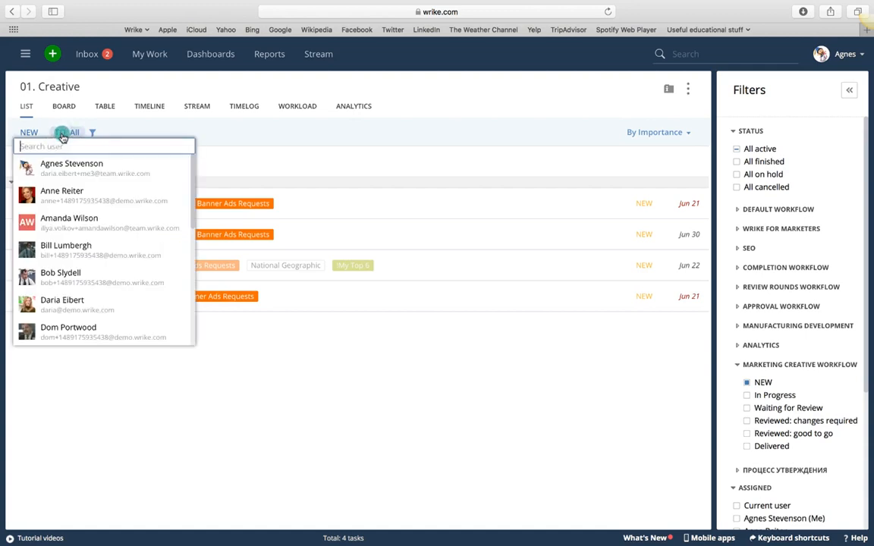
click(55, 170)
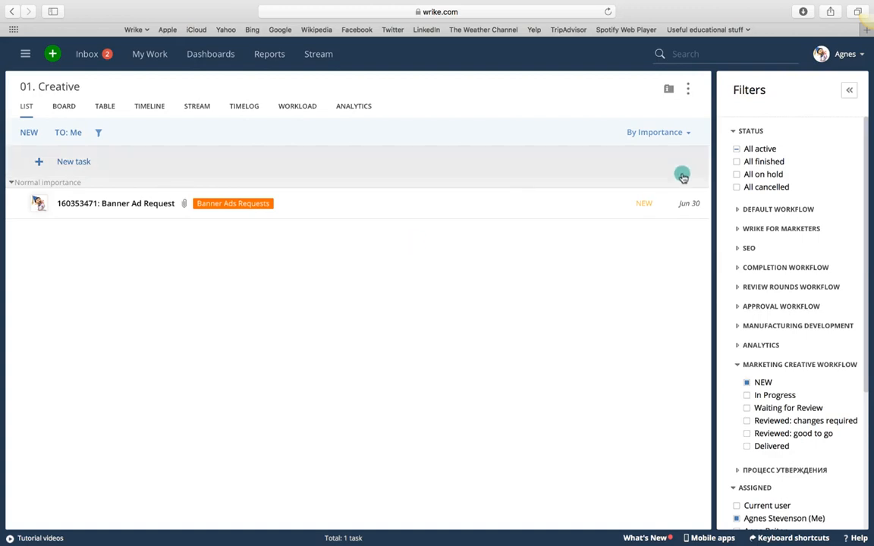
click(639, 133)
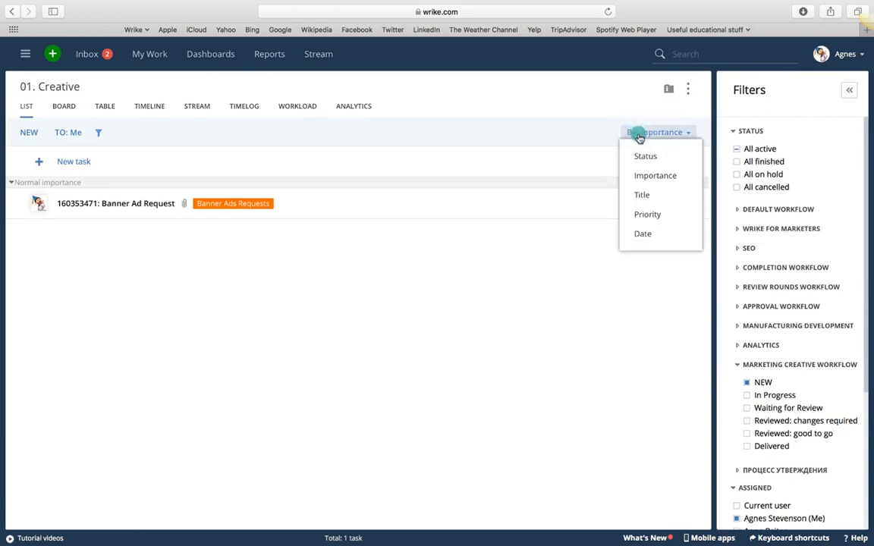
click(637, 214)
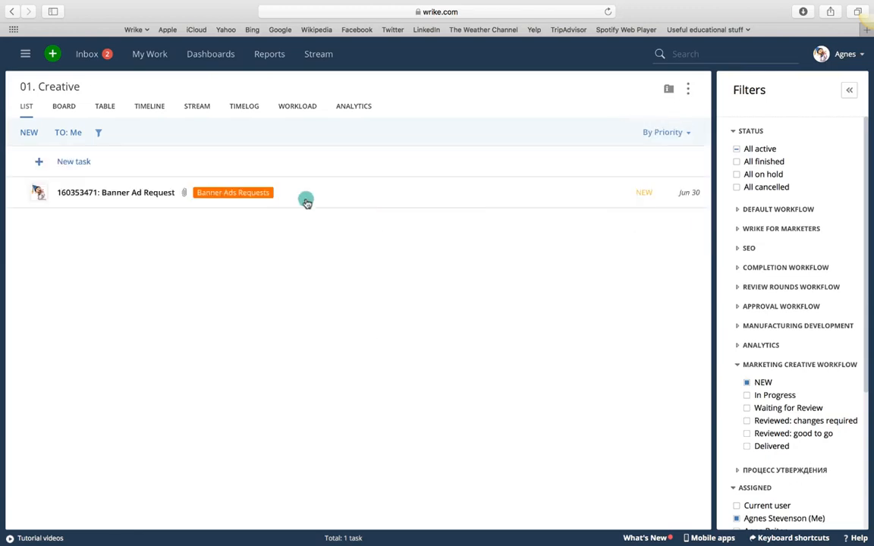
- Clear the assignee filter and assign the unassigned Banner Ad Request to yourself
click(88, 134)
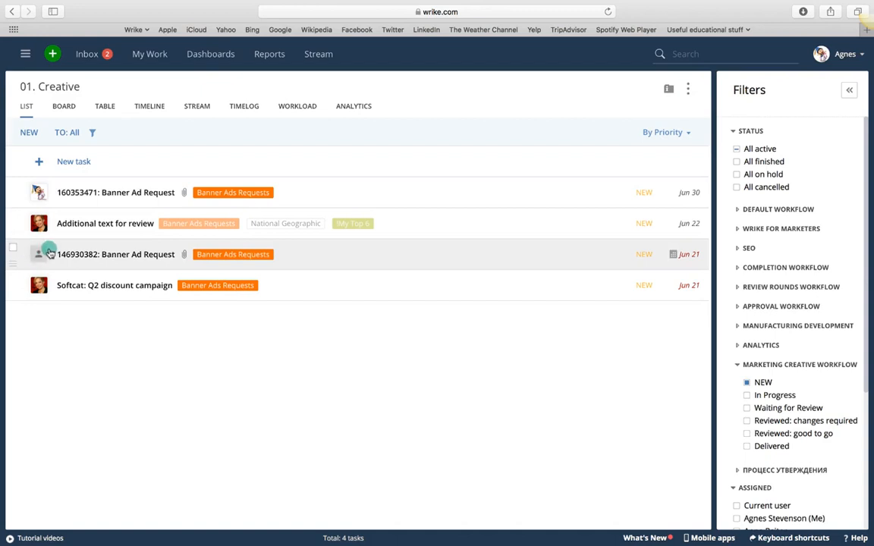
right_click(48, 253)
click(72, 262)
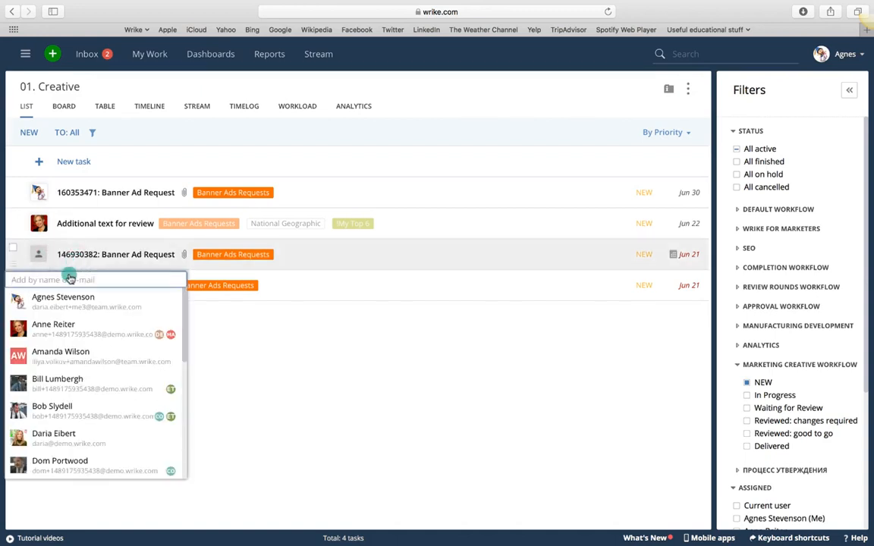
click(53, 303)
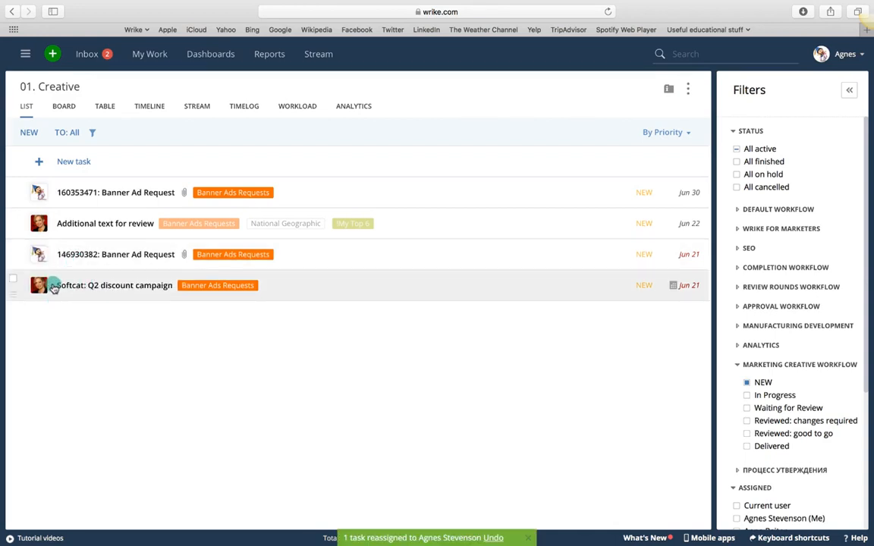
- Unassign the "Softcat: Q2 discount campaign" task from everyone and assign it to yourself
right_click(53, 289)
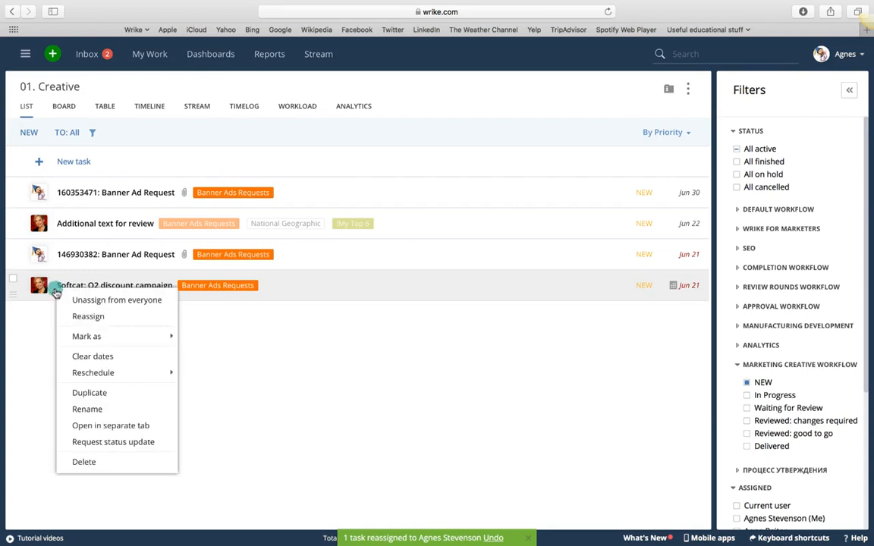
click(103, 301)
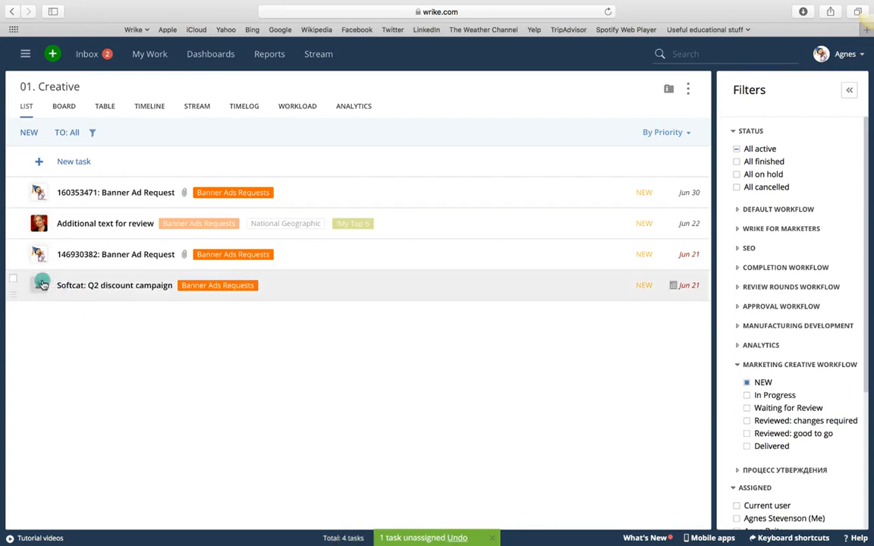
right_click(47, 287)
click(58, 296)
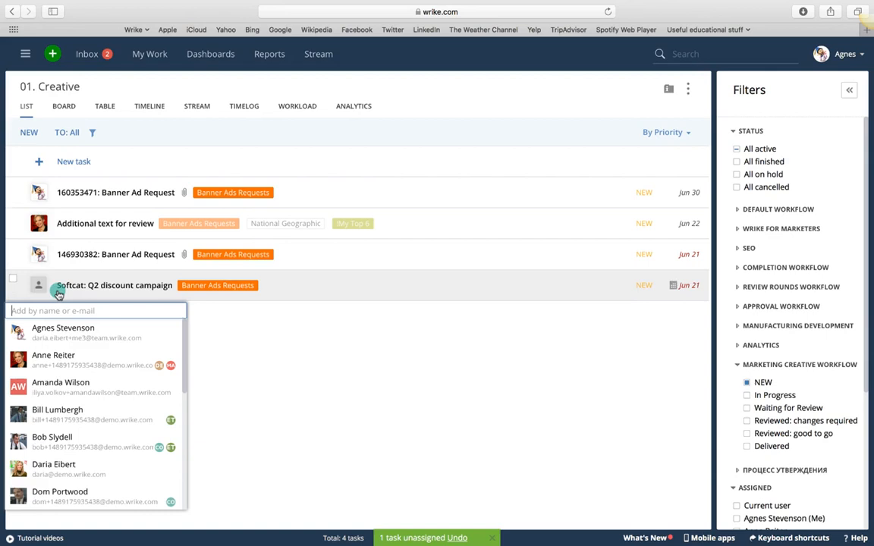
click(55, 331)
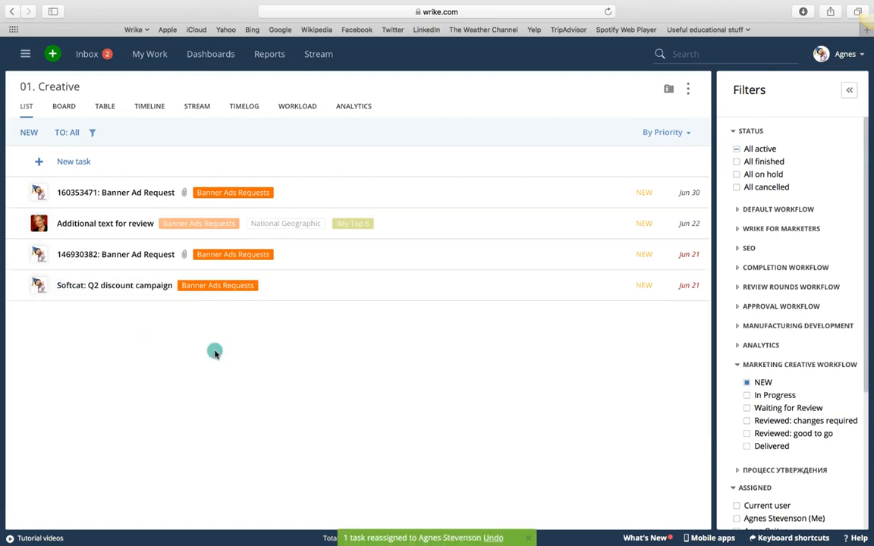
- Filter the list to your own tasks and add it to the Banners dashboard as a widget named "My New Banners"
click(67, 132)
click(60, 166)
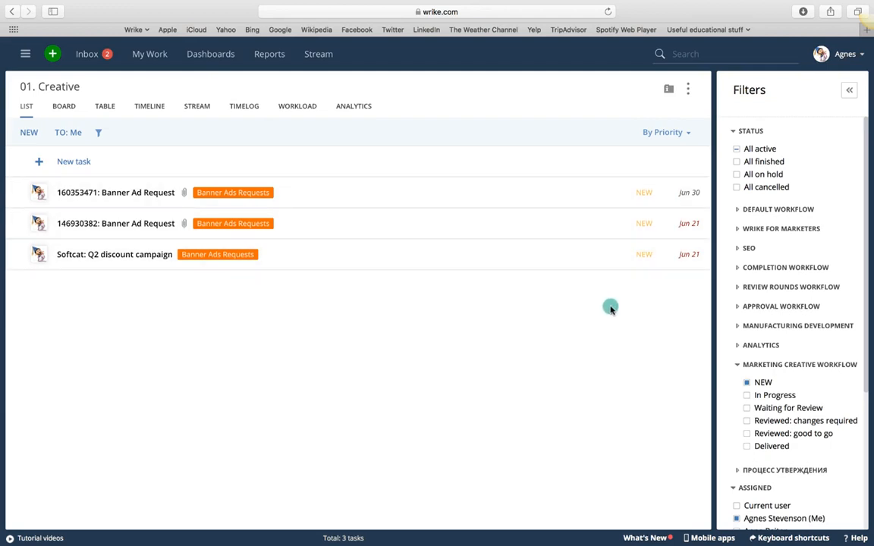
click(689, 90)
click(622, 121)
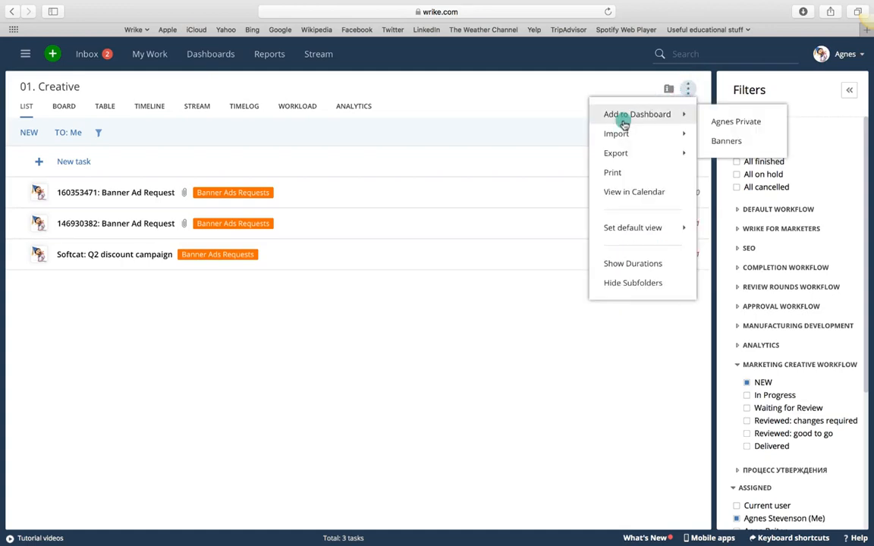
click(736, 123)
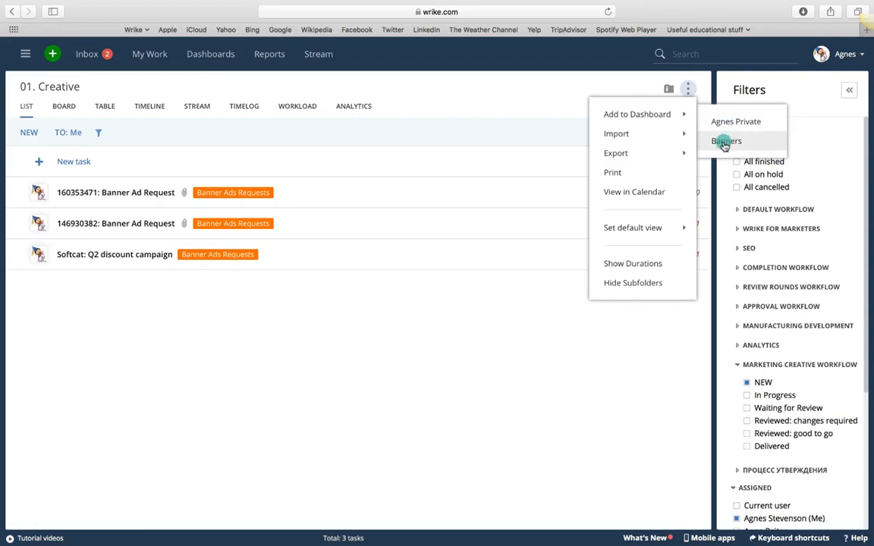
click(724, 142)
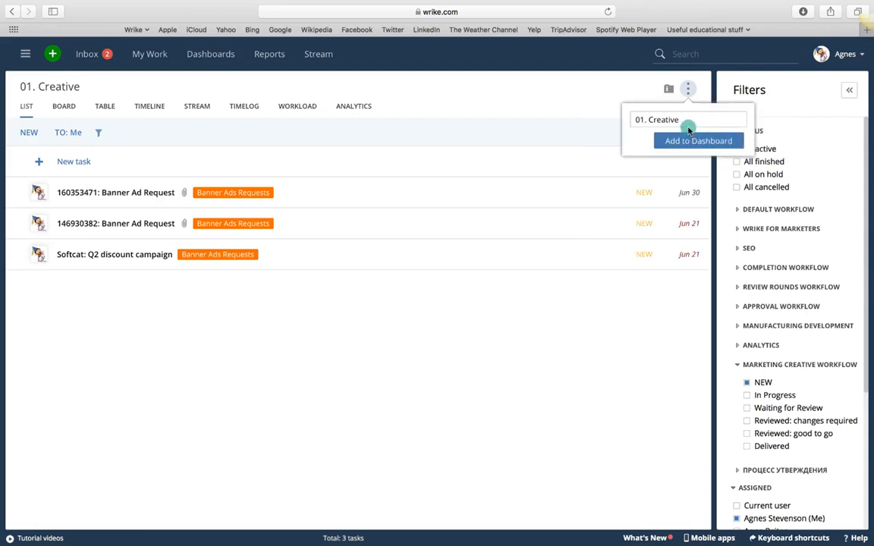
triple_click(681, 118)
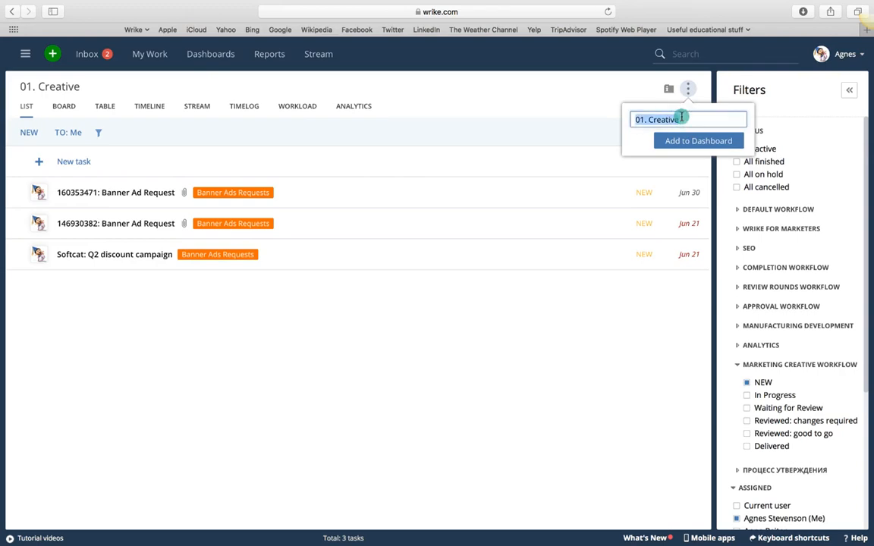
text(My New Banners)
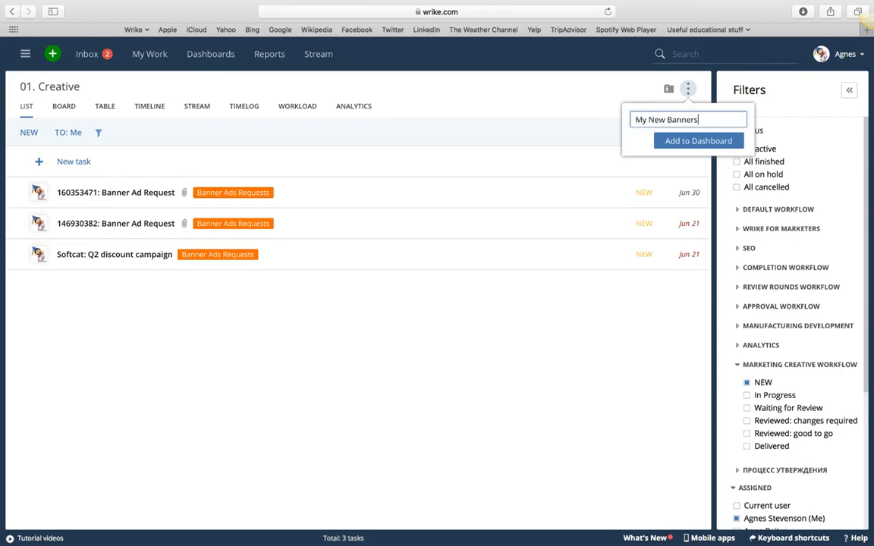
click(675, 140)
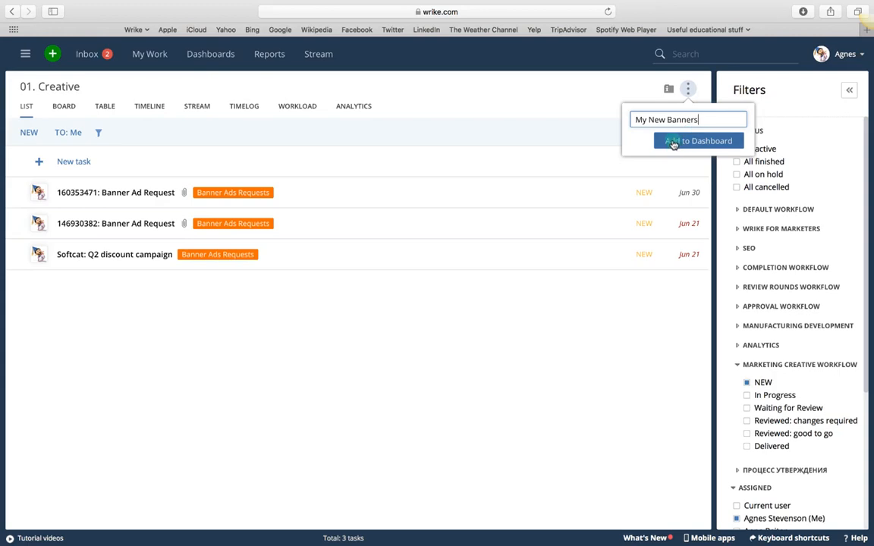
- Open the Banners dashboard to check its widgets
click(209, 58)
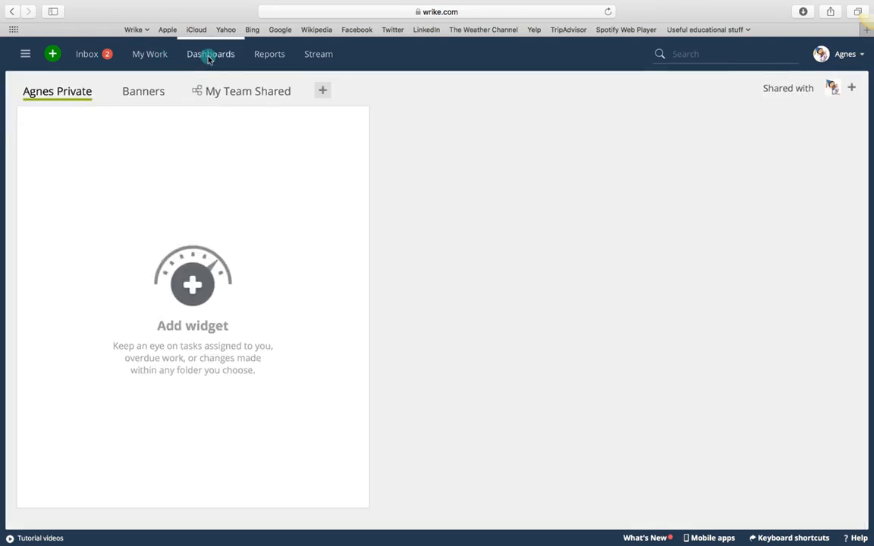
click(148, 95)
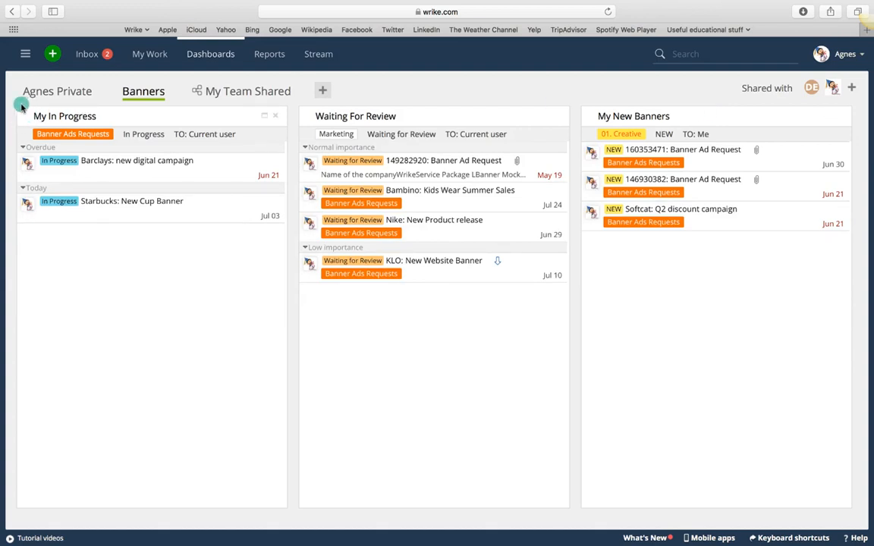
- Add the existing "My New Banners" widget to your private dashboard
click(50, 93)
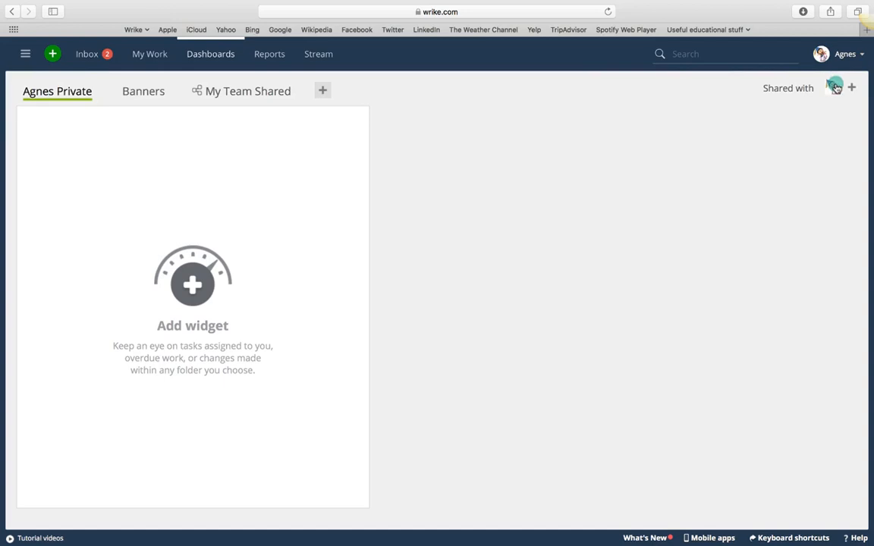
click(99, 91)
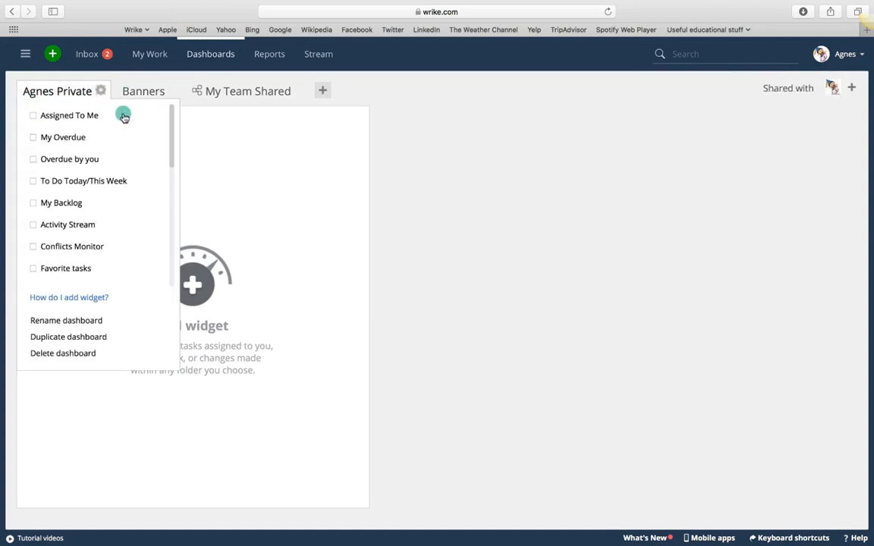
scroll(114, 133, down, 5)
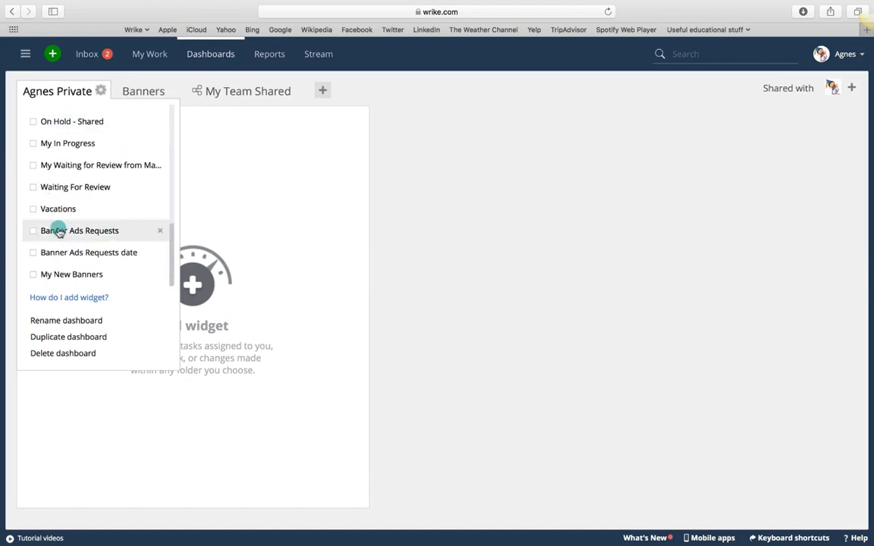
click(33, 276)
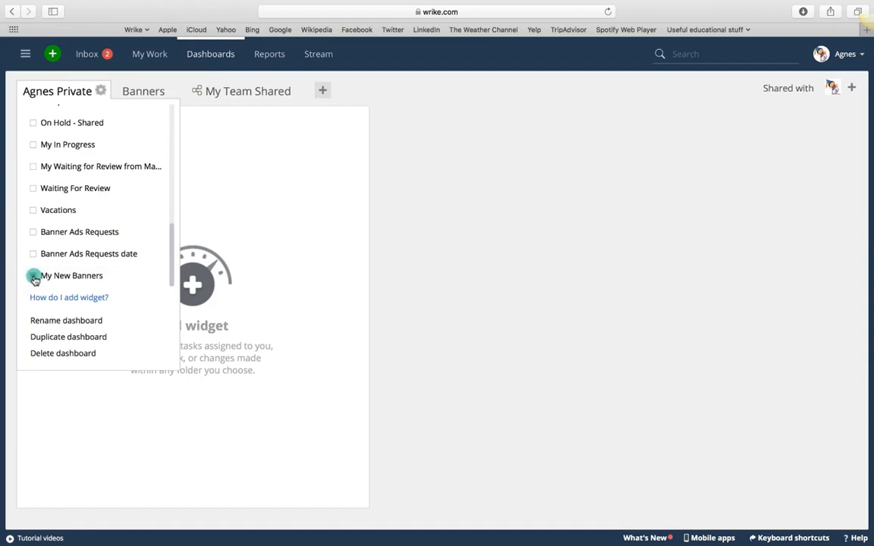
click(414, 220)
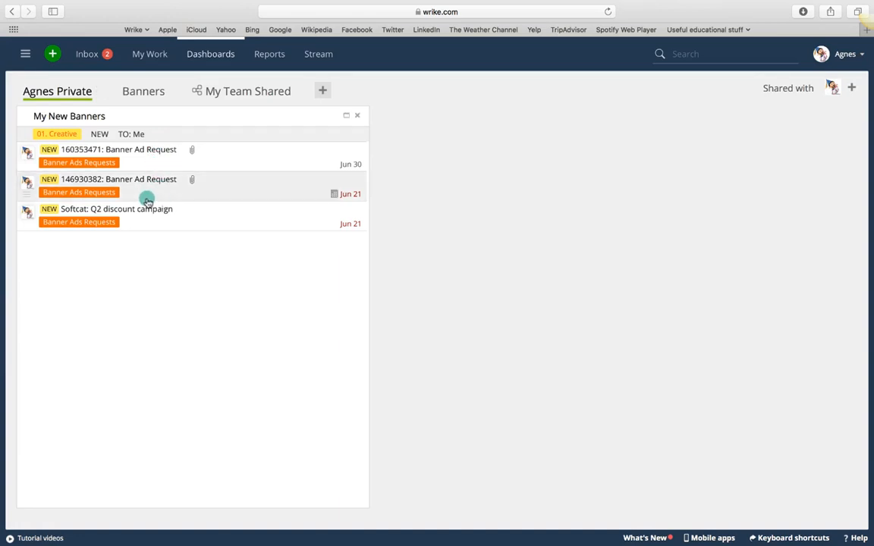
- Add the "!My Top 6" folder from My Personal/Getting Things Done to your private dashboard as a widget, keeping its name
click(24, 54)
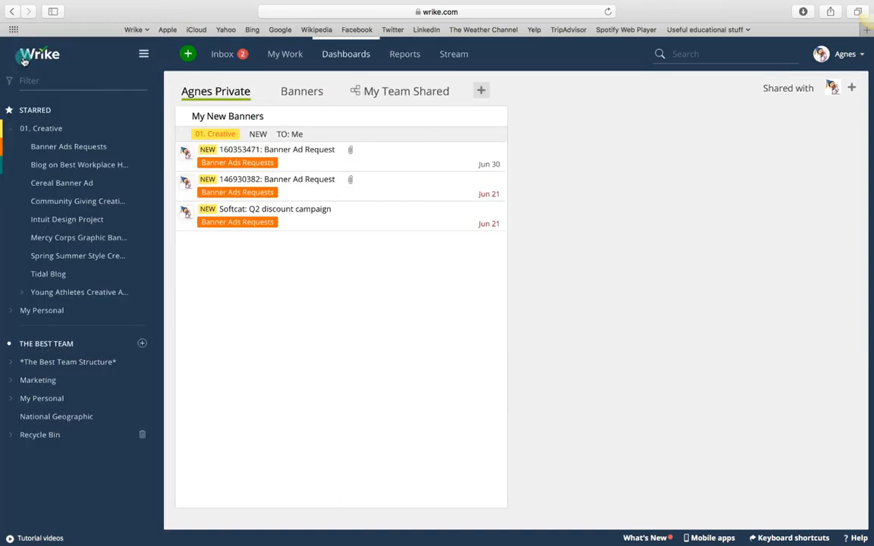
click(11, 312)
click(21, 347)
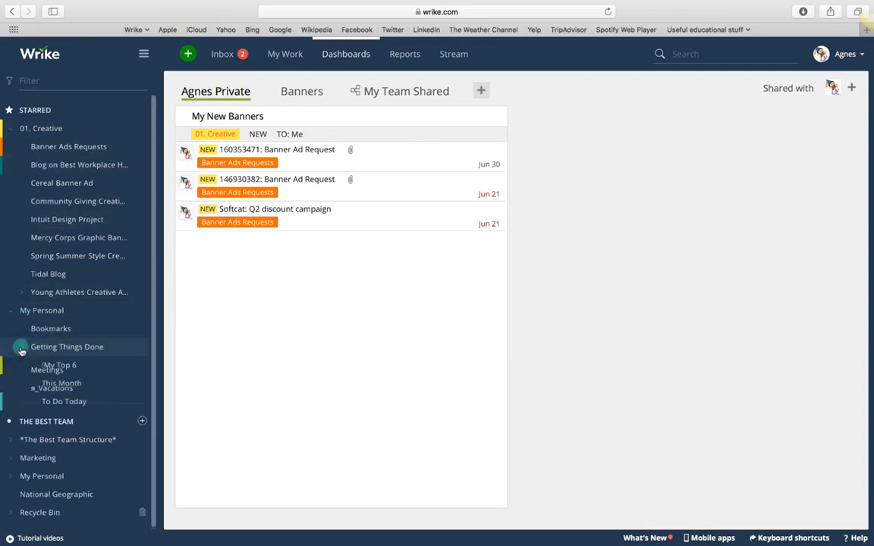
click(60, 367)
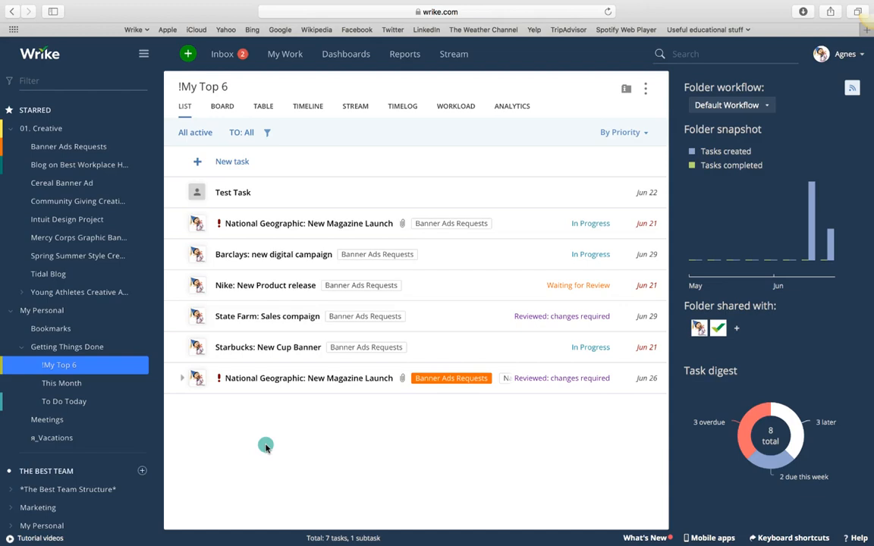
click(644, 90)
mouse_move(620, 114)
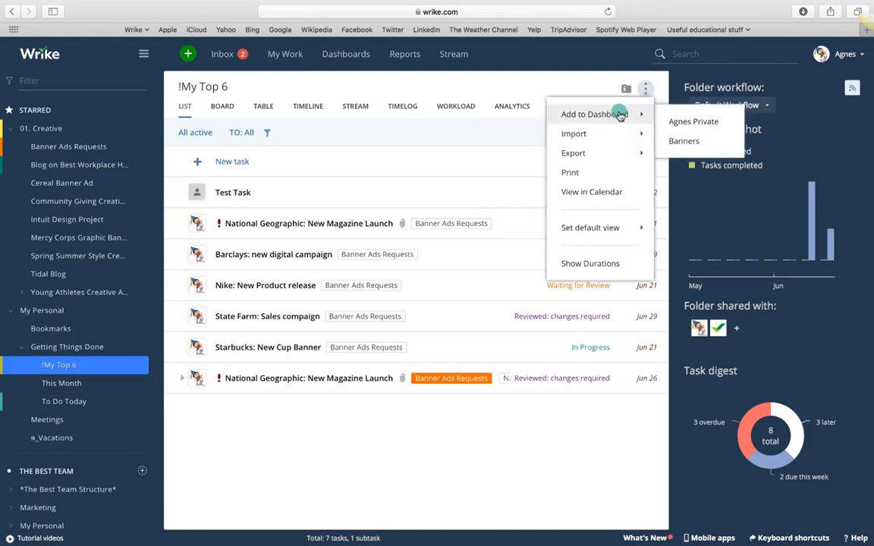
click(676, 120)
triple_click(648, 120)
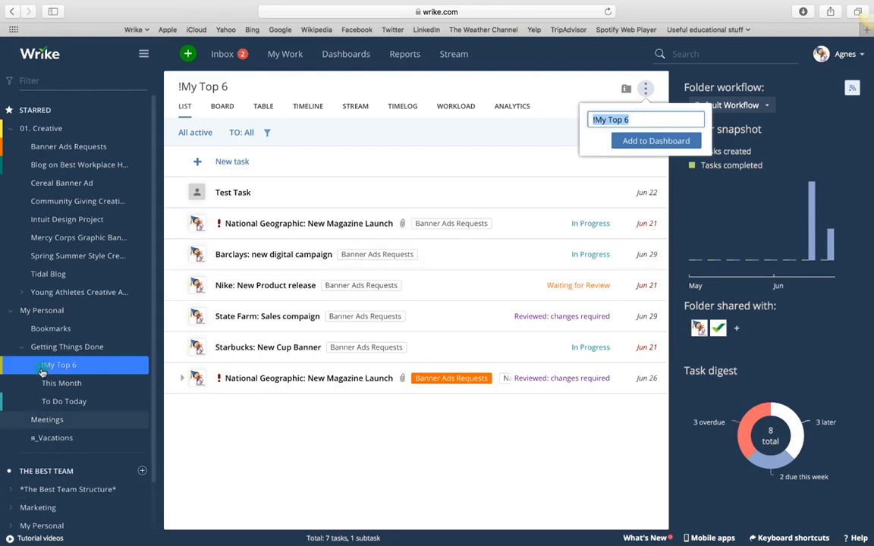
click(655, 142)
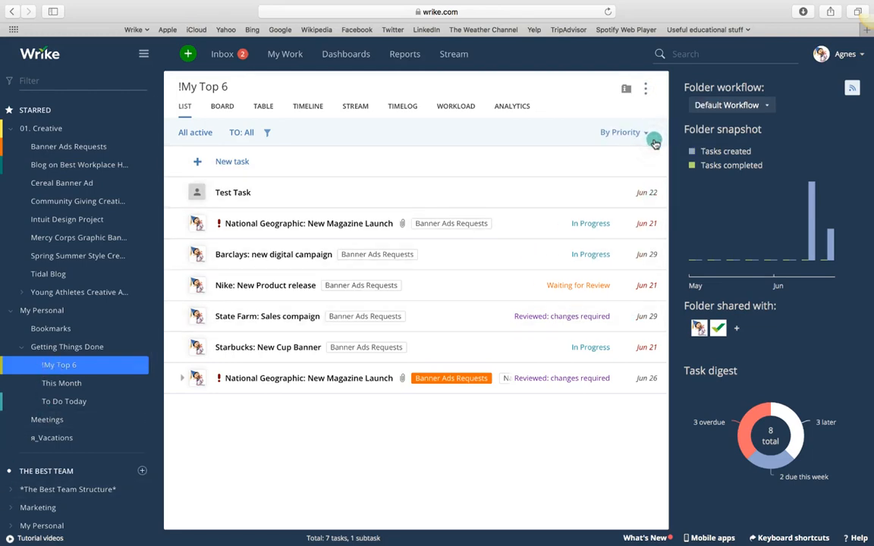
- On the private dashboard, move the Banner Ad Request due Jun 30 from My New Banners to the end of the !My Top 6 widget
click(333, 61)
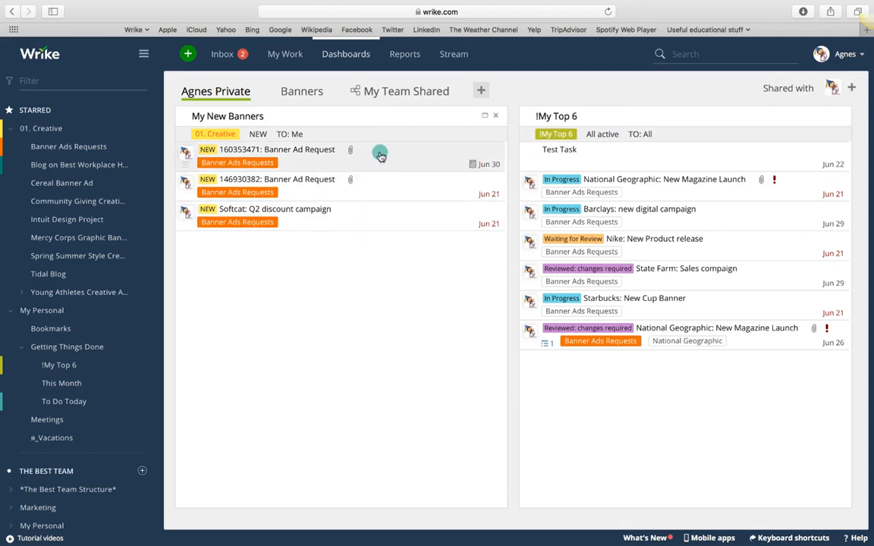
drag(379, 156, 692, 412)
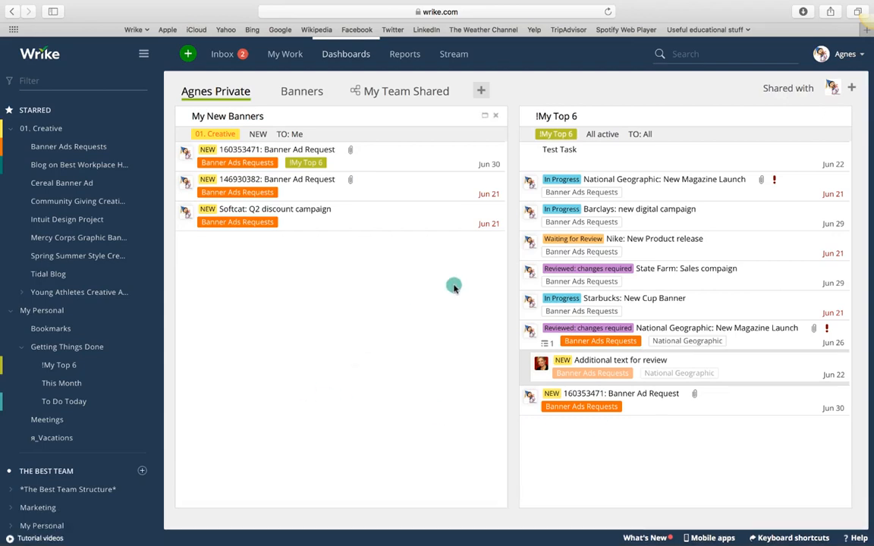
- Read the unread Marketing and National Geographic notifications in the Inbox and open the National Geographic folder's task list
click(223, 54)
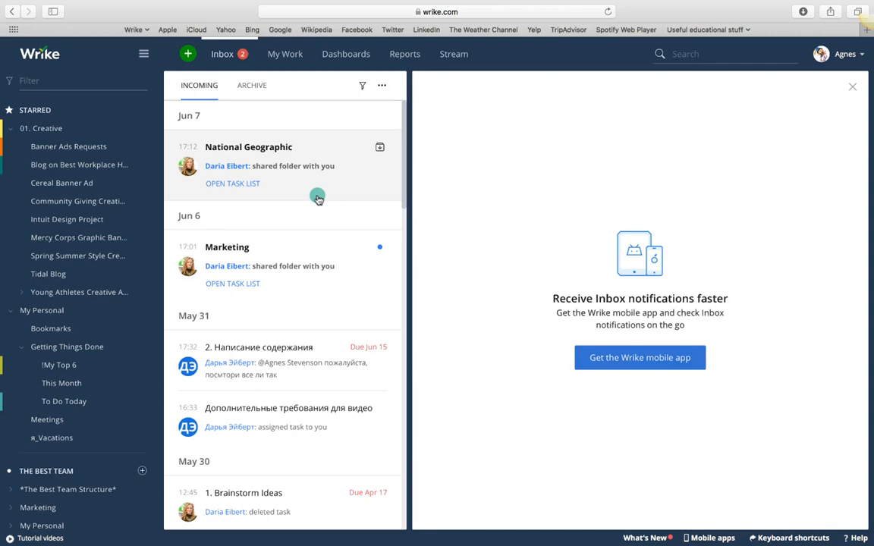
click(383, 85)
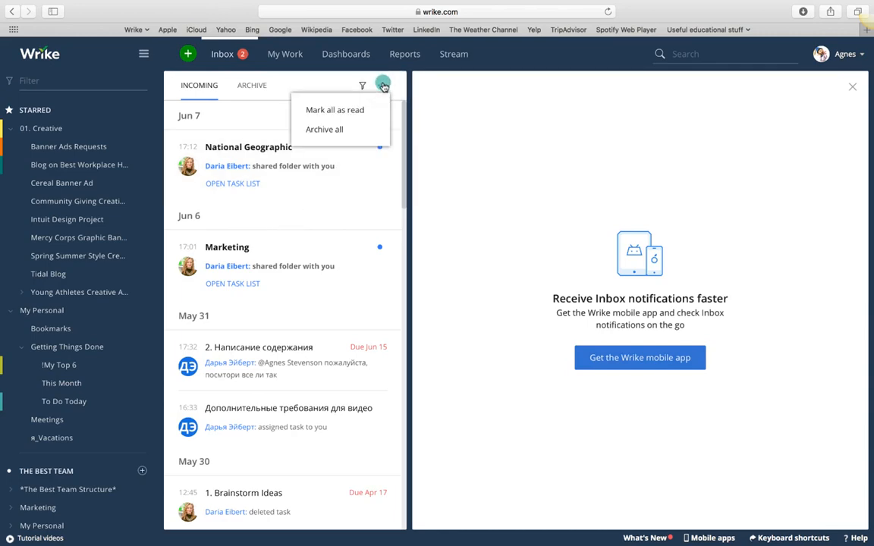
click(315, 289)
click(315, 289)
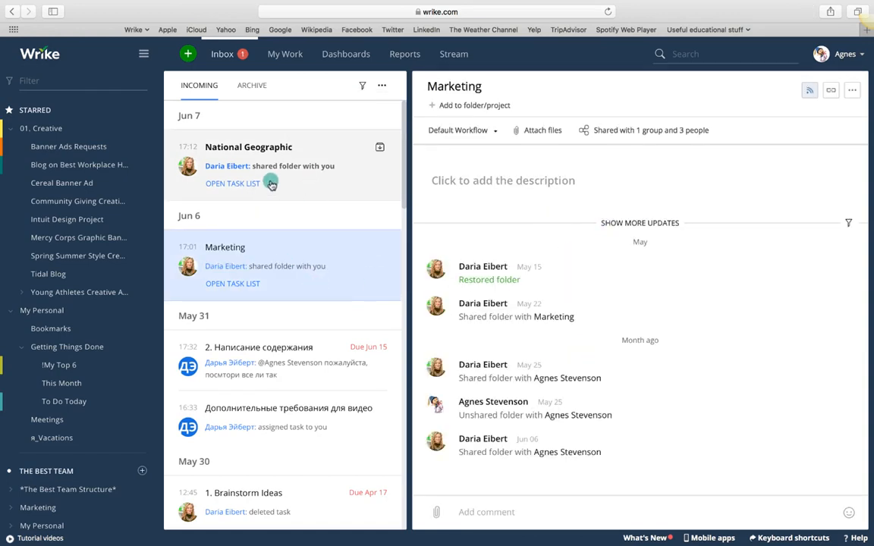
click(273, 182)
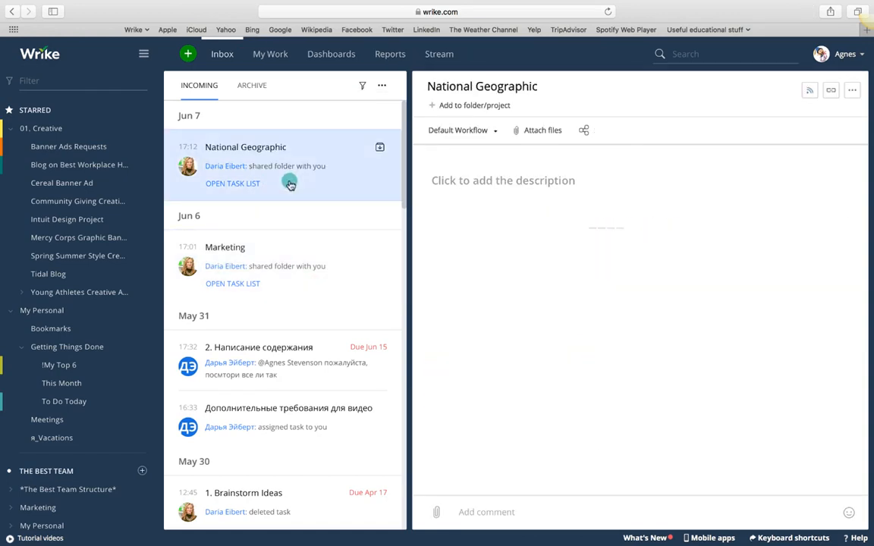
click(218, 186)
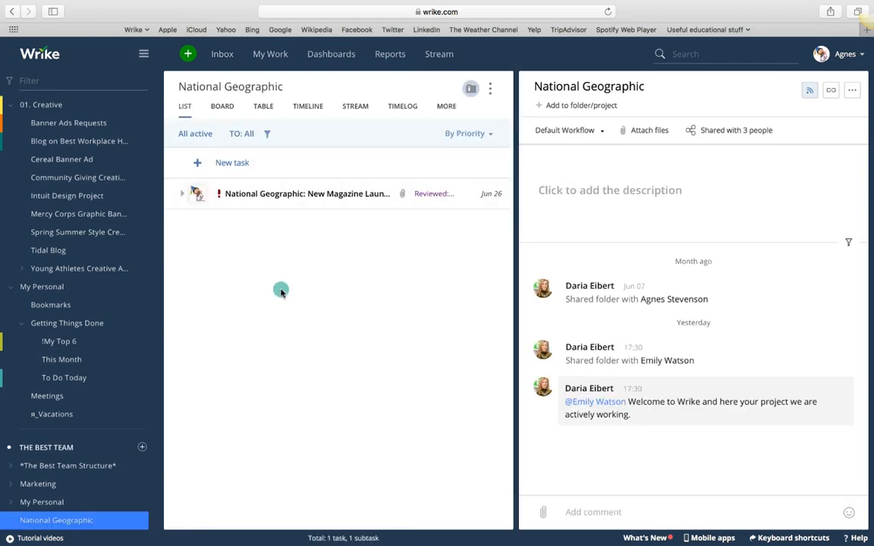
- In My Work, reorder today's tasks: put "KLO: New Website Banner" below "Nike: New Product release" and "Ryanair: June Scandivia Sales" first
click(267, 56)
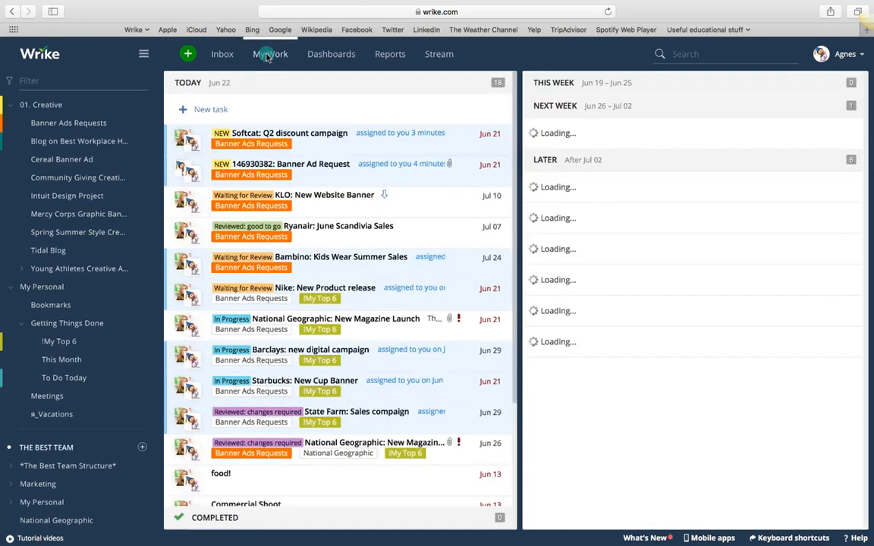
click(143, 53)
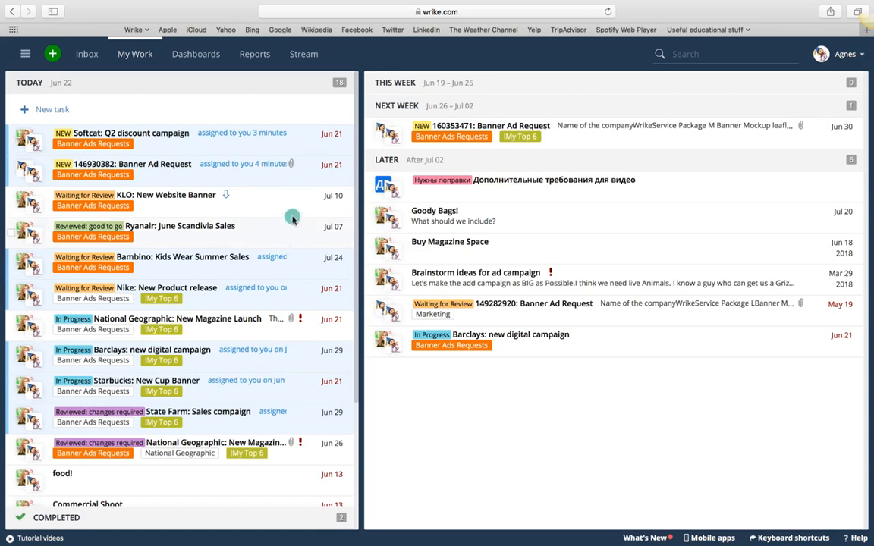
click(264, 202)
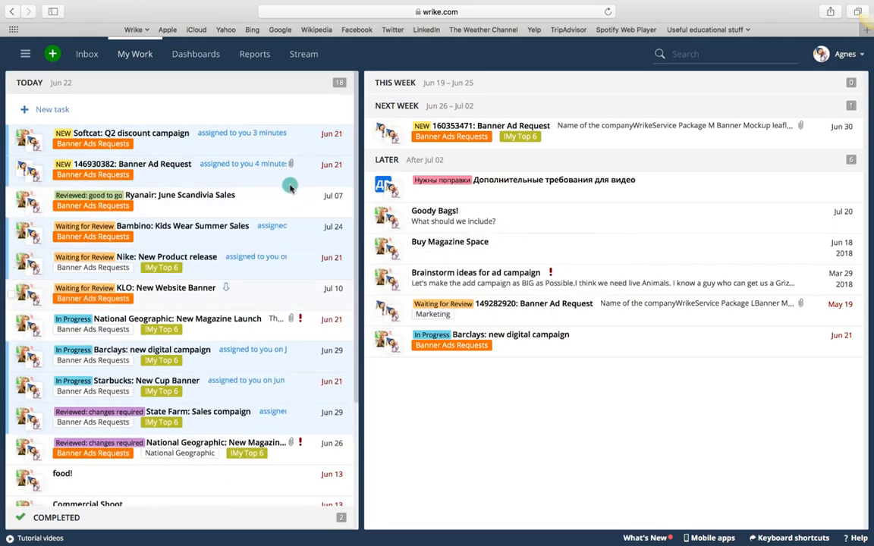
drag(285, 198, 271, 135)
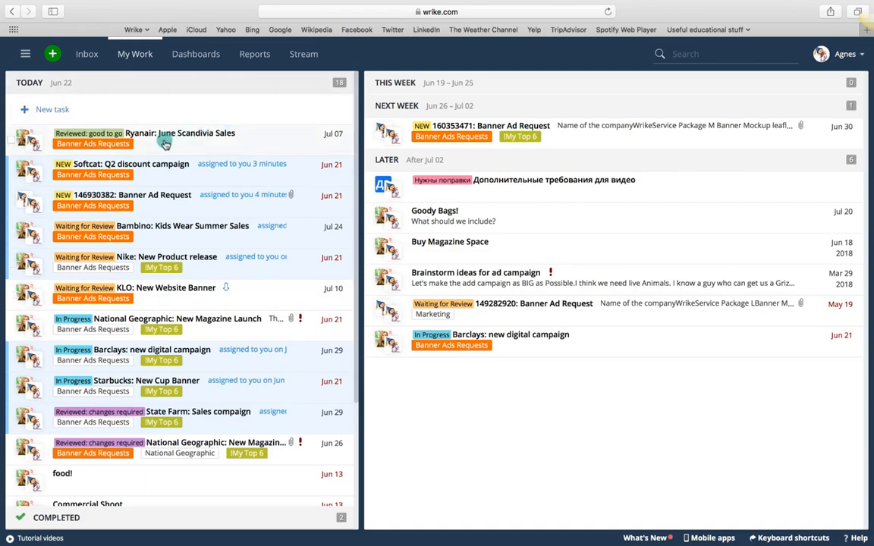
- Move "Ryanair: June Scandivia Sales" to the This Week section and reschedule the task to today
drag(161, 142, 420, 85)
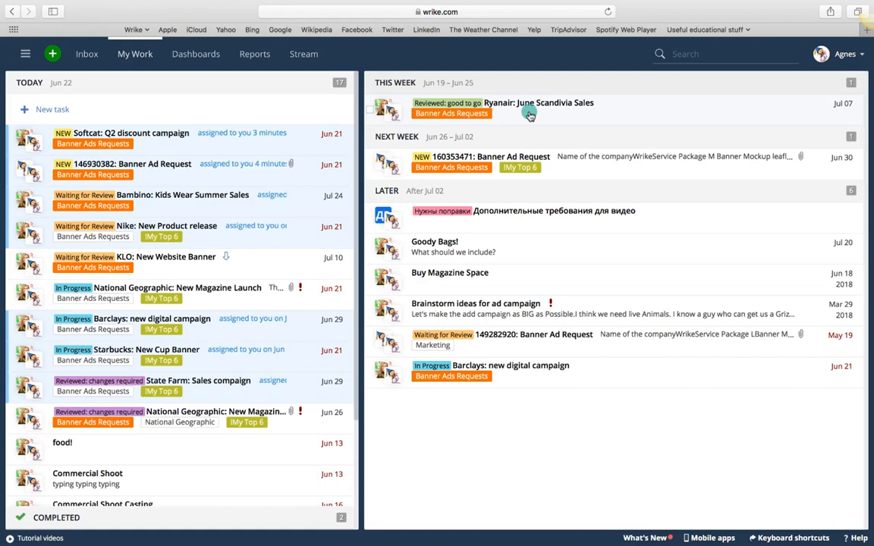
click(530, 112)
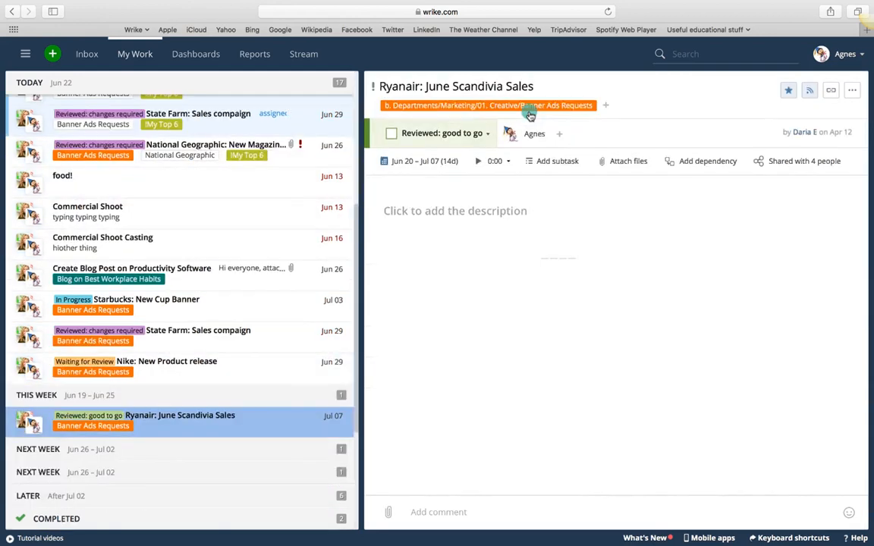
click(410, 164)
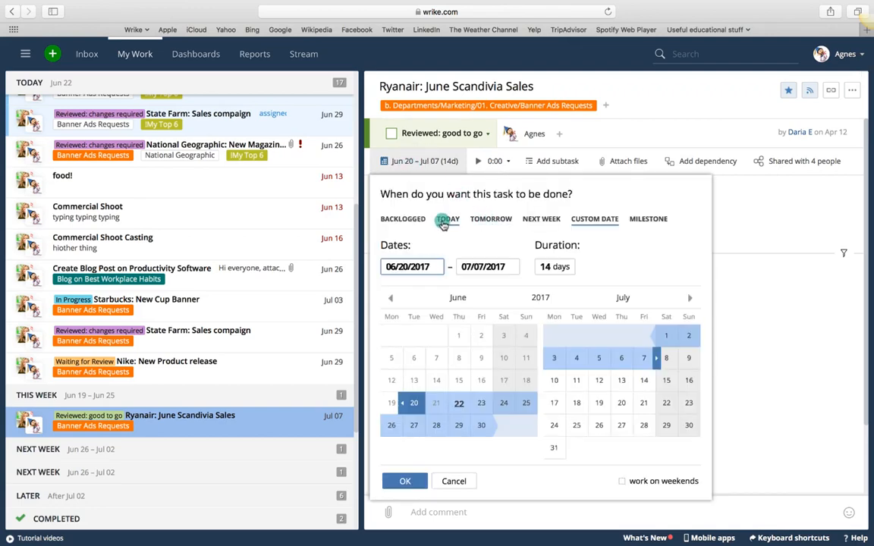
click(445, 221)
click(403, 479)
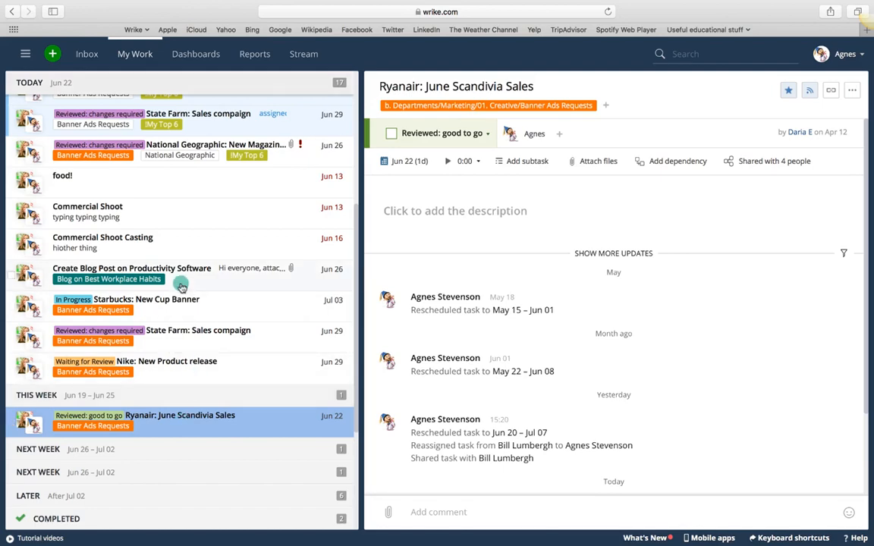
- Review the newly assigned tasks under Today, from "Softcat: Q2 discount campaign" through "Nike: New Product release"
scroll(180, 285, up, 5)
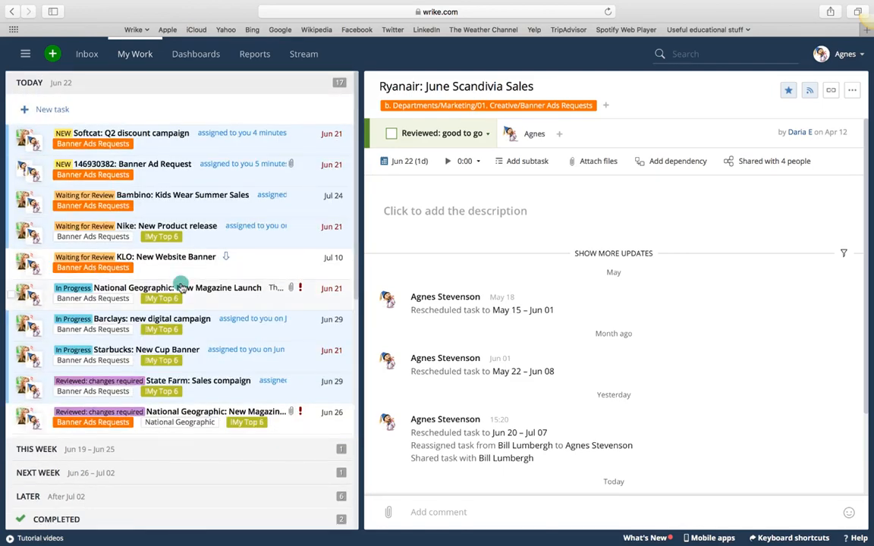
click(192, 144)
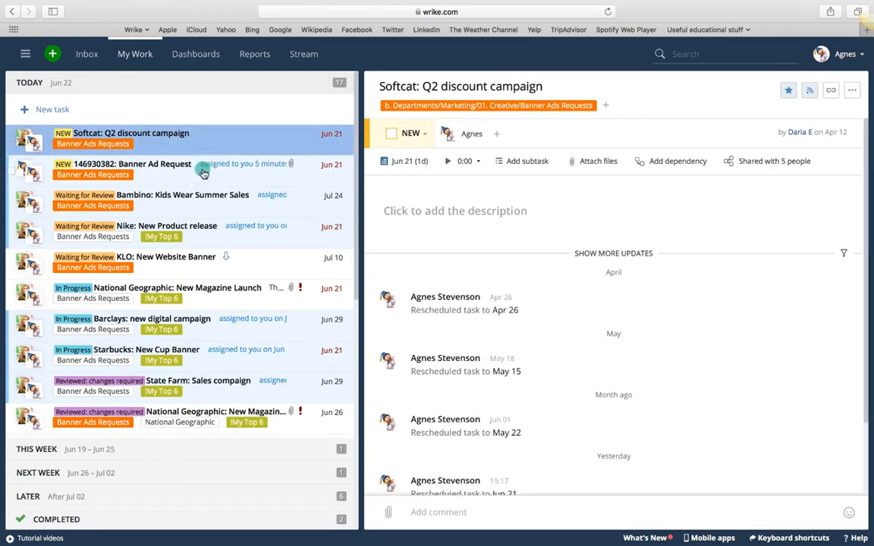
click(203, 173)
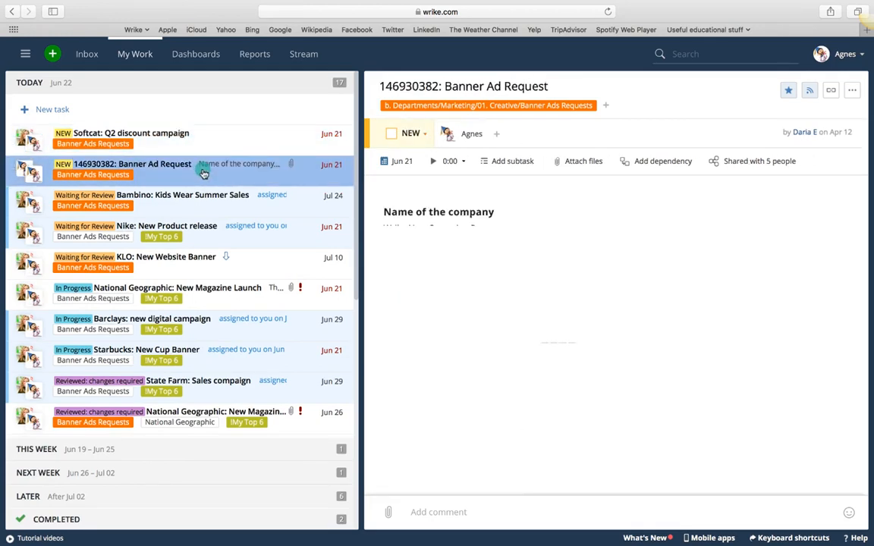
click(173, 203)
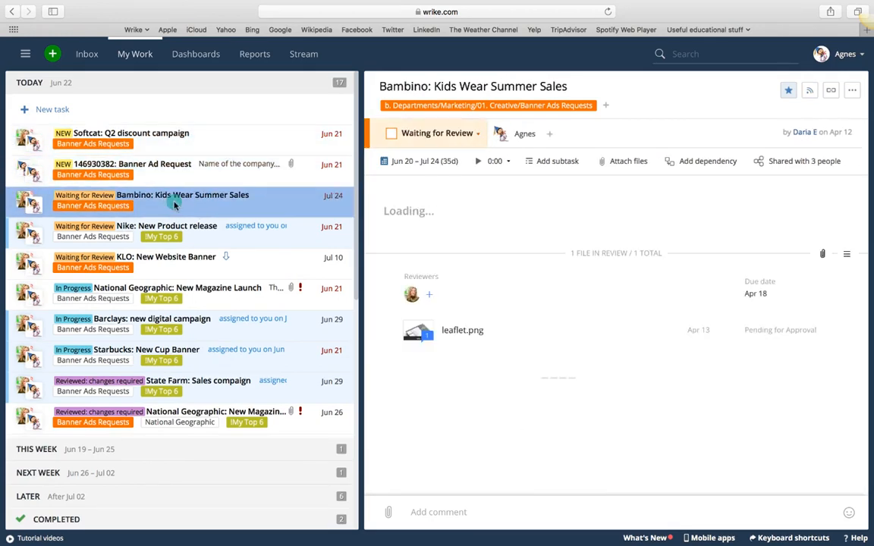
click(201, 238)
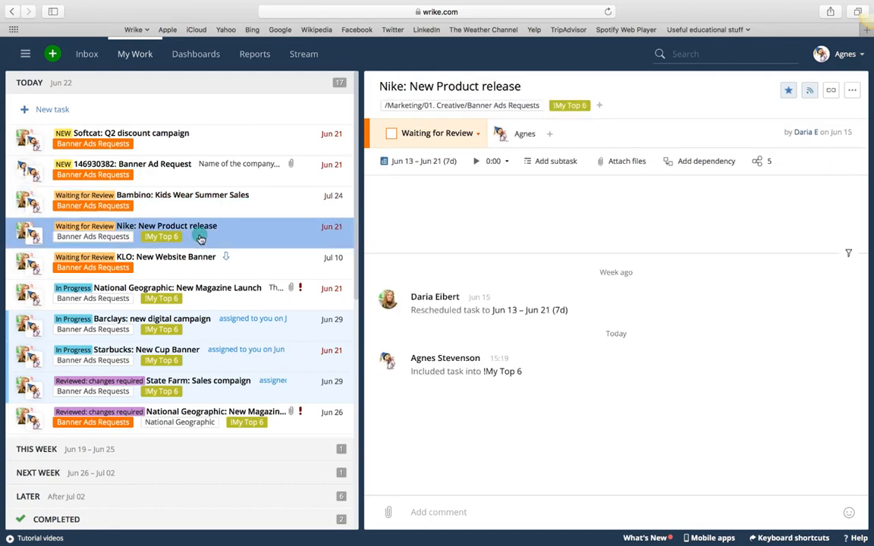
- Return to the private dashboard and check which folders the Banner Ad Request in the !My Top 6 widget belongs to
click(193, 57)
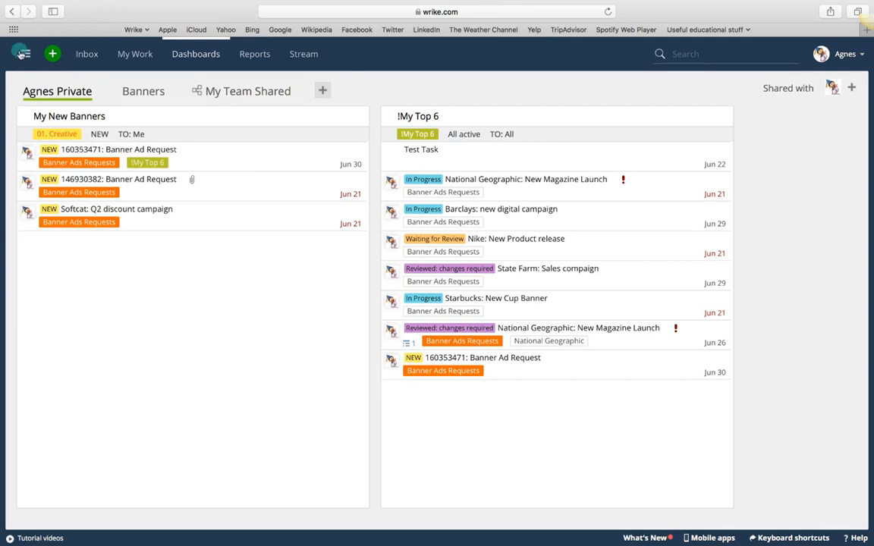
click(25, 57)
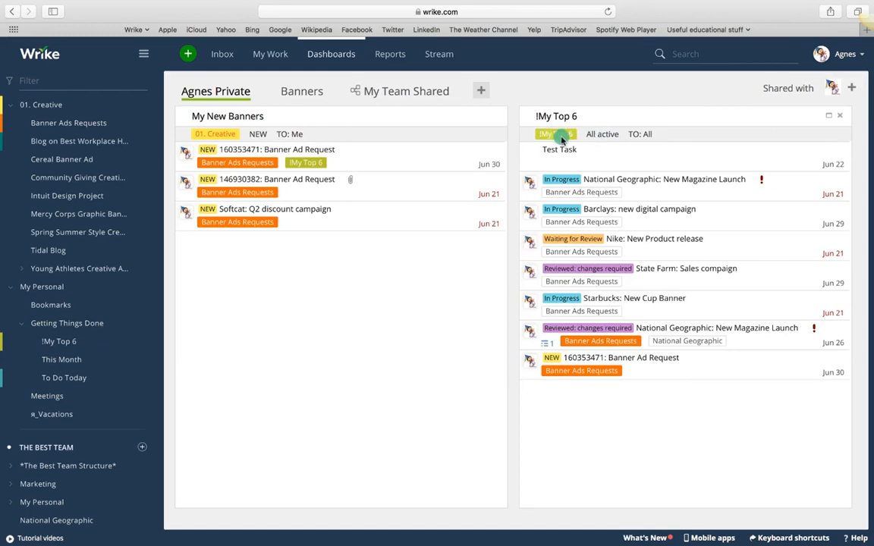
click(674, 364)
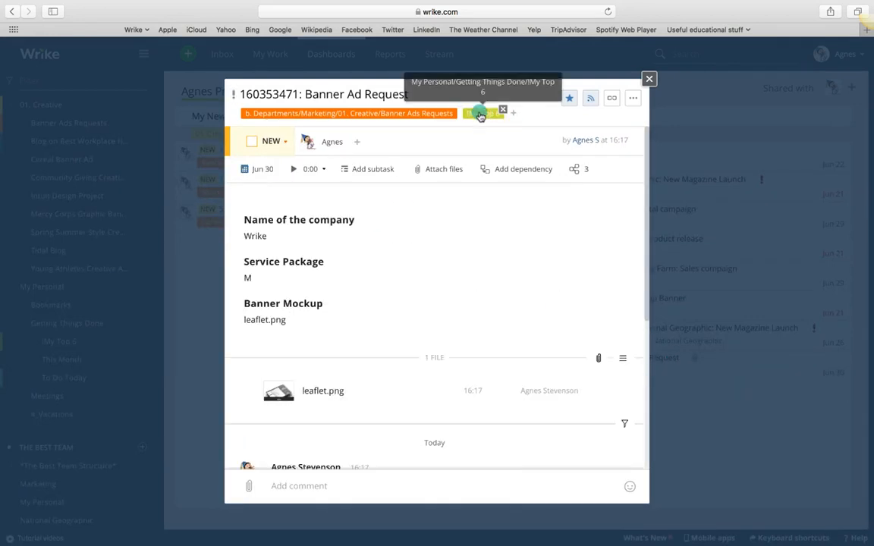
click(652, 80)
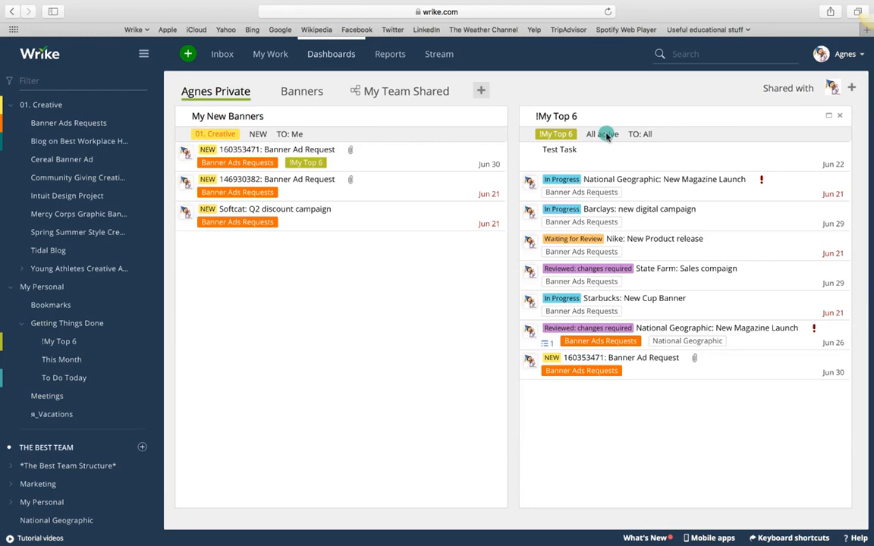
- Start a new report from scratch and name it "Creative overdue"
click(390, 55)
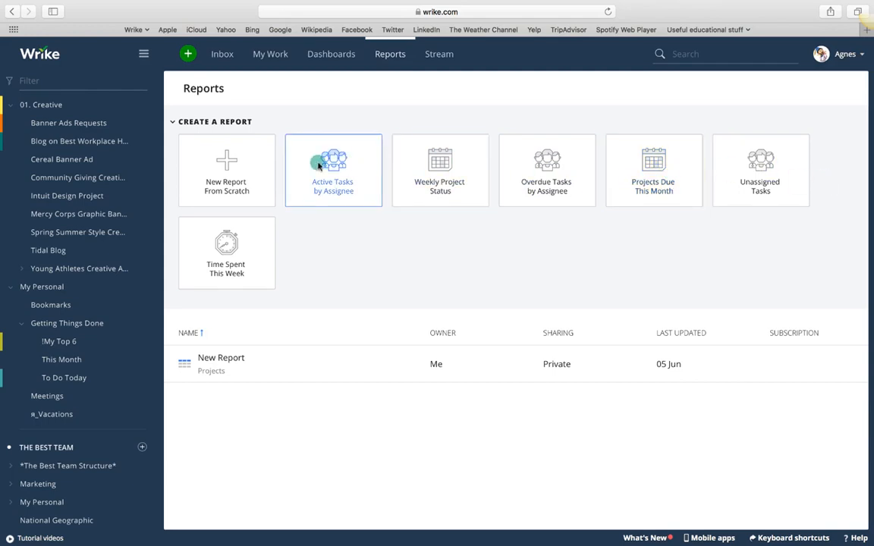
click(210, 182)
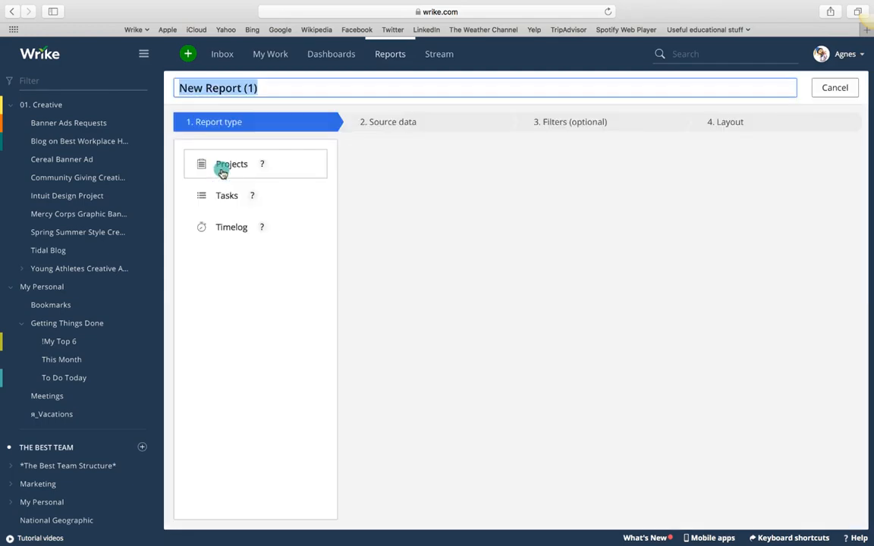
text(My )
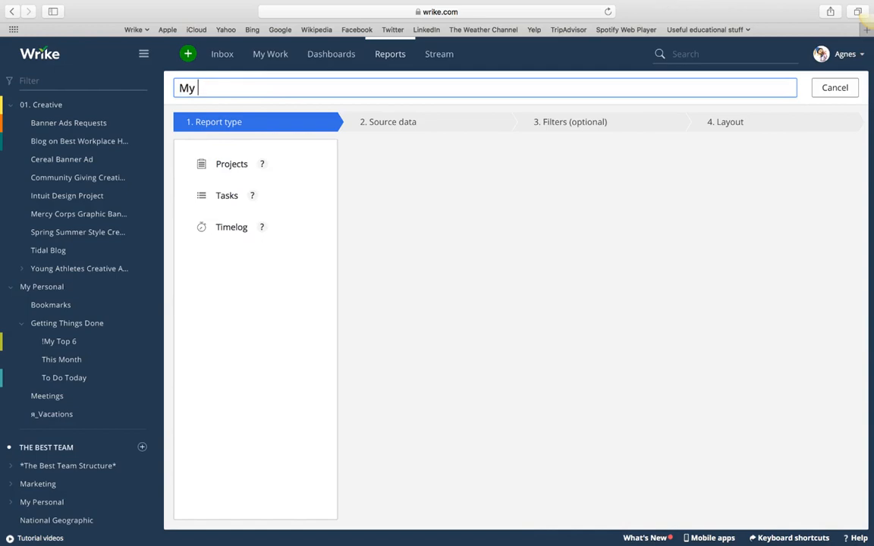
text(Overdues)
key(super+a)
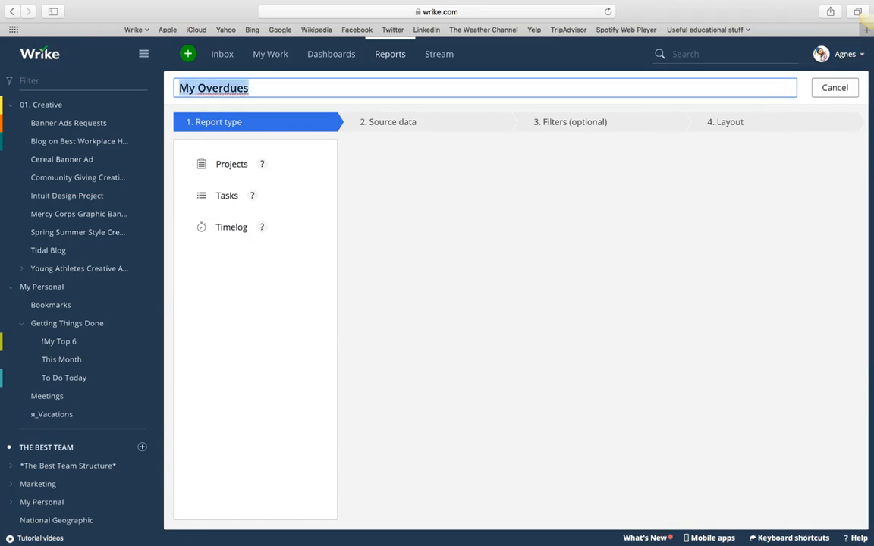
text(Creative)
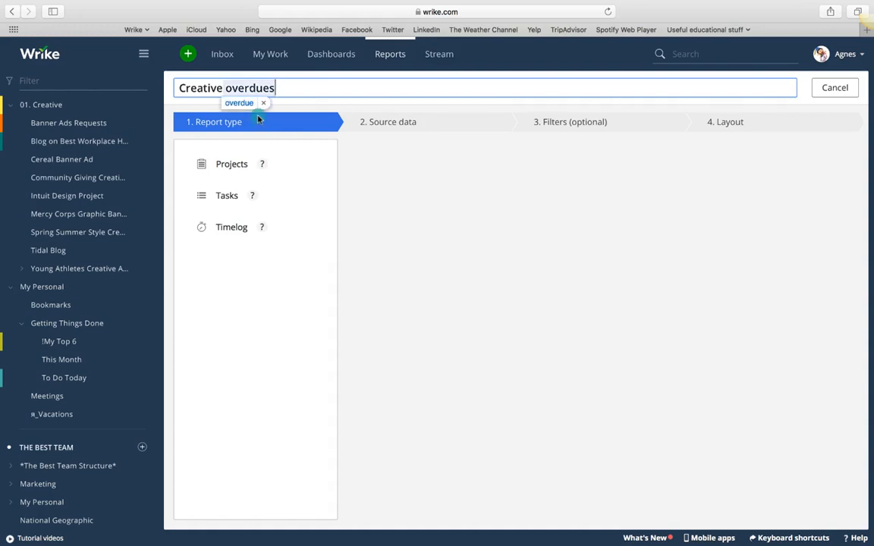
click(227, 261)
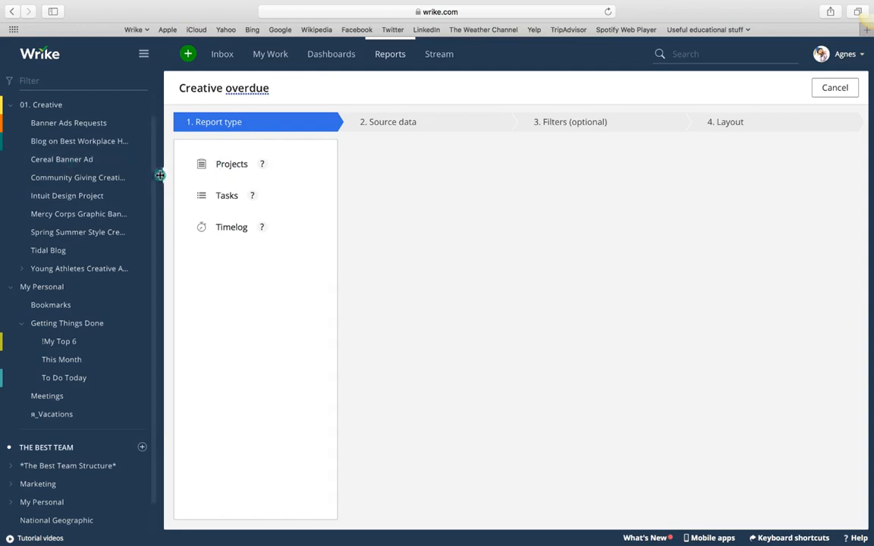
- Check the folder structure in the sidebar and set the report type to Tasks
drag(162, 175, 257, 191)
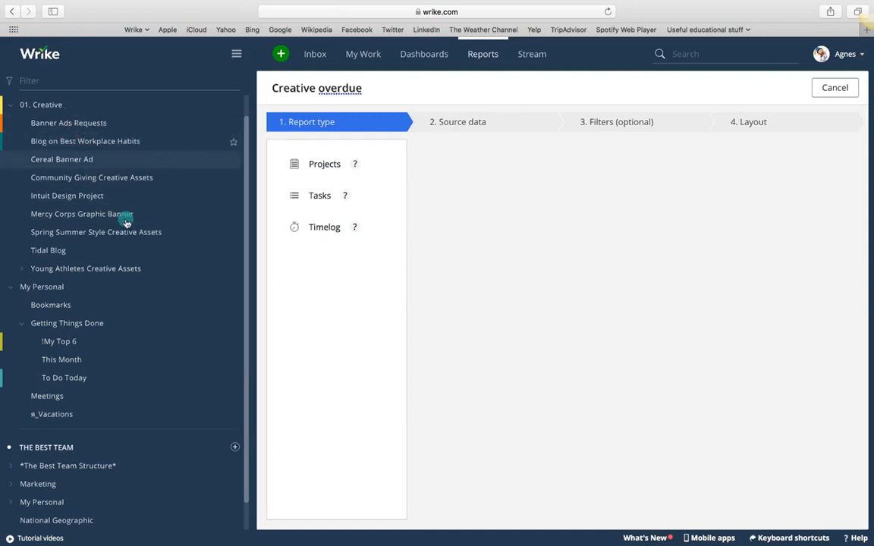
scroll(80, 280, down, 1)
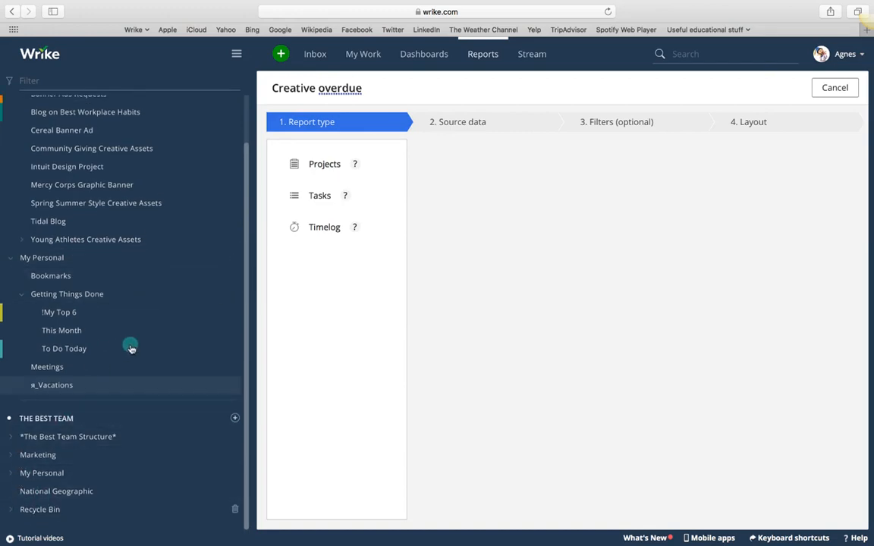
click(313, 194)
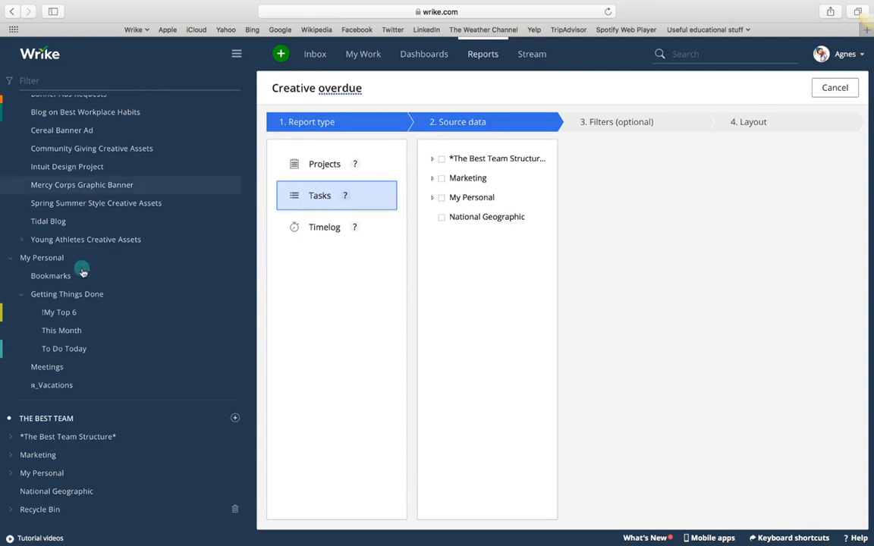
scroll(82, 273, up, 2)
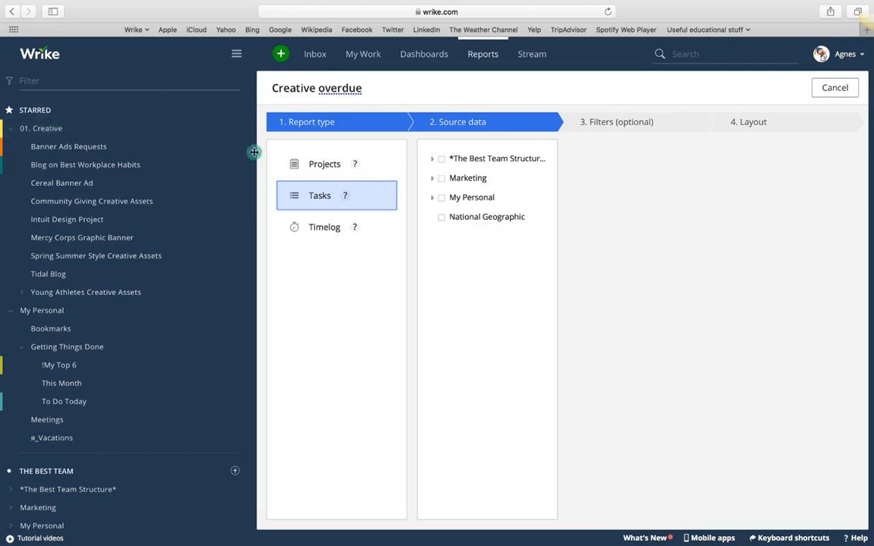
drag(218, 155, 159, 146)
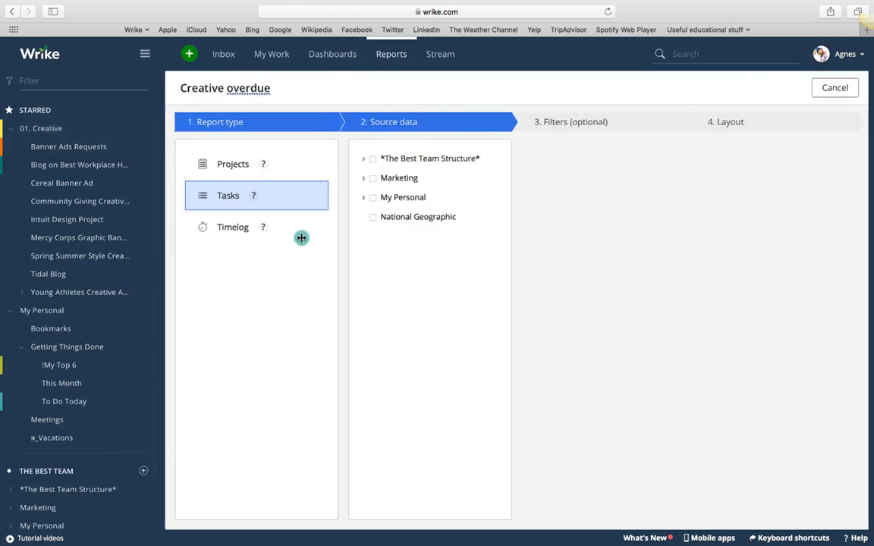
- Use the 01. Creative folder under *The Best Team Structure*, b. Departments, Marketing as the report's source data and expand its subfolders
click(364, 160)
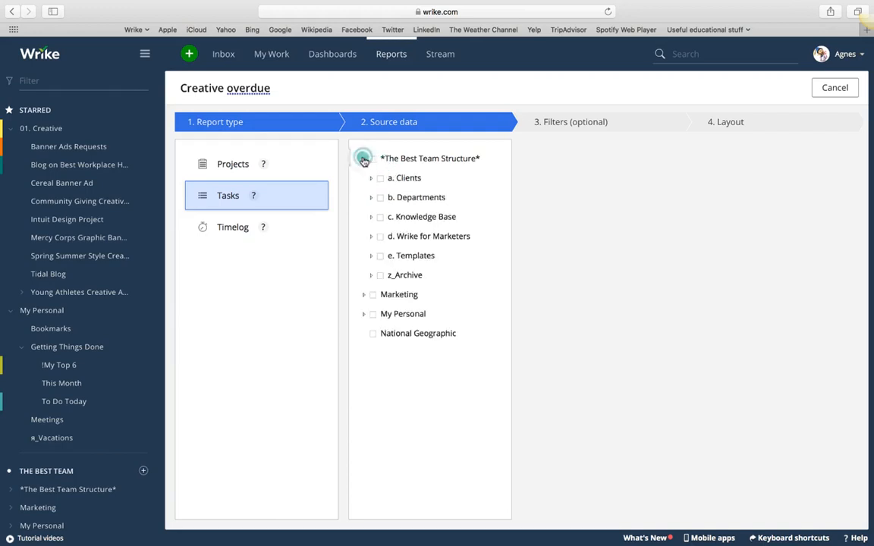
click(370, 198)
click(377, 276)
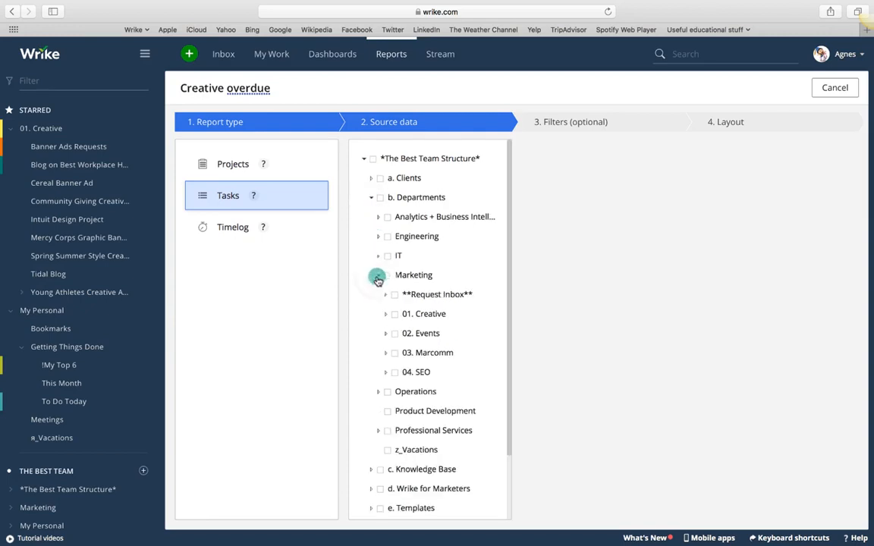
click(394, 314)
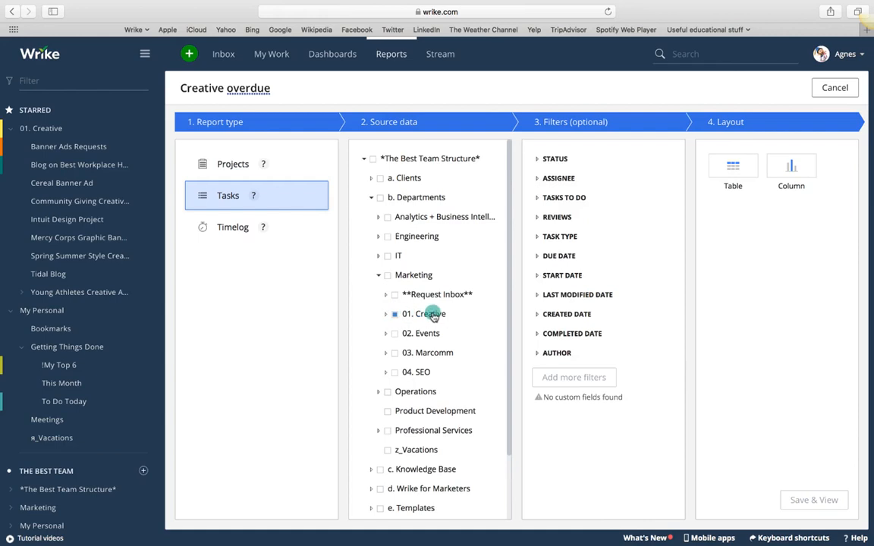
click(386, 314)
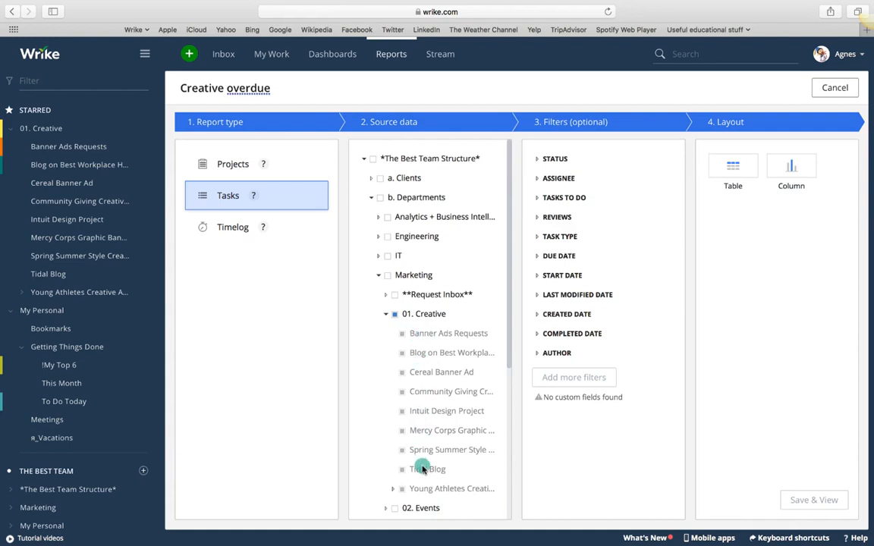
- Filter the report to tasks with the "All active" status and "overdue" under Tasks To Do
click(538, 160)
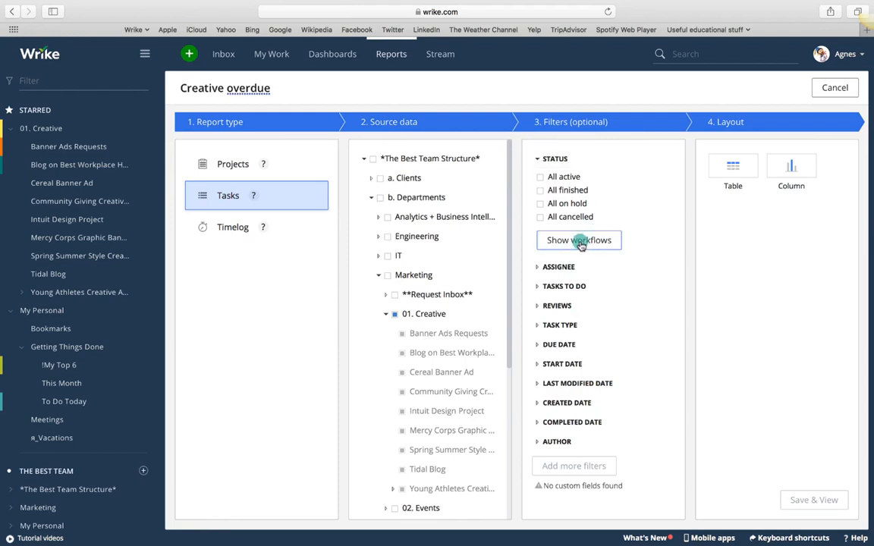
click(539, 177)
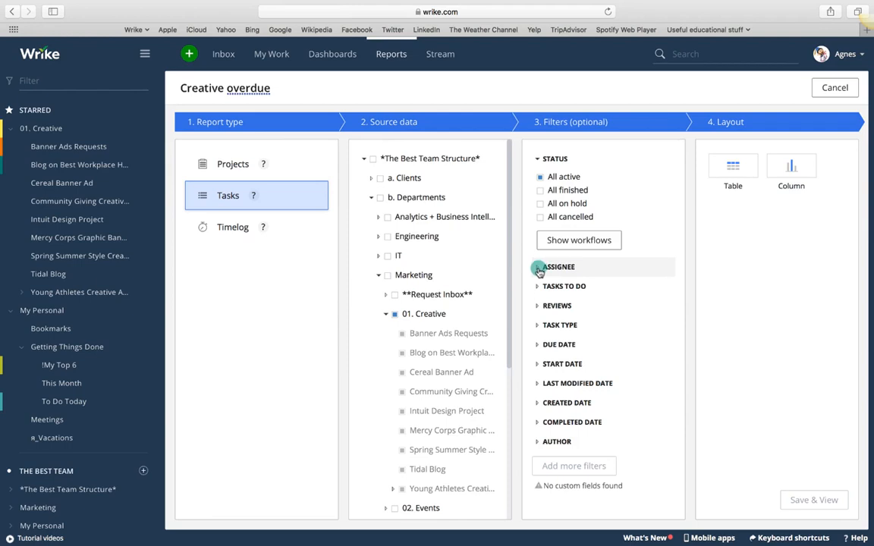
click(536, 324)
click(537, 326)
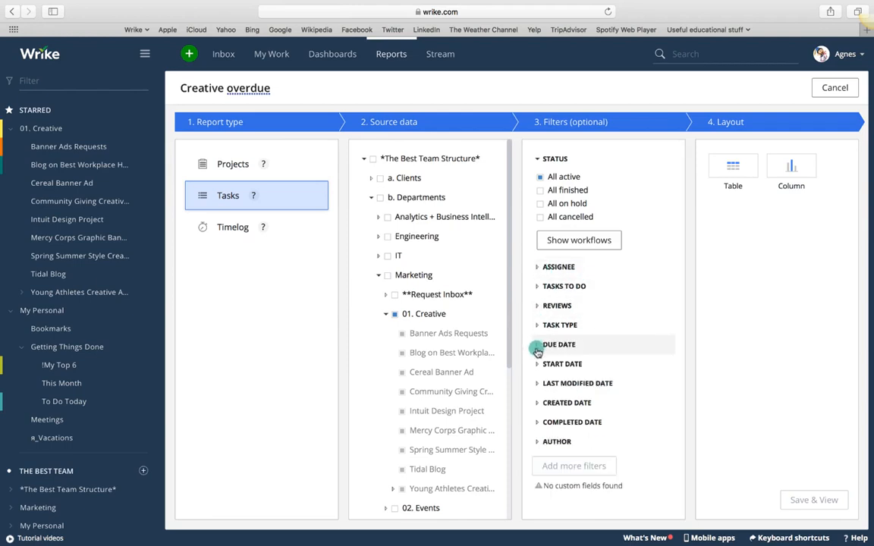
click(536, 288)
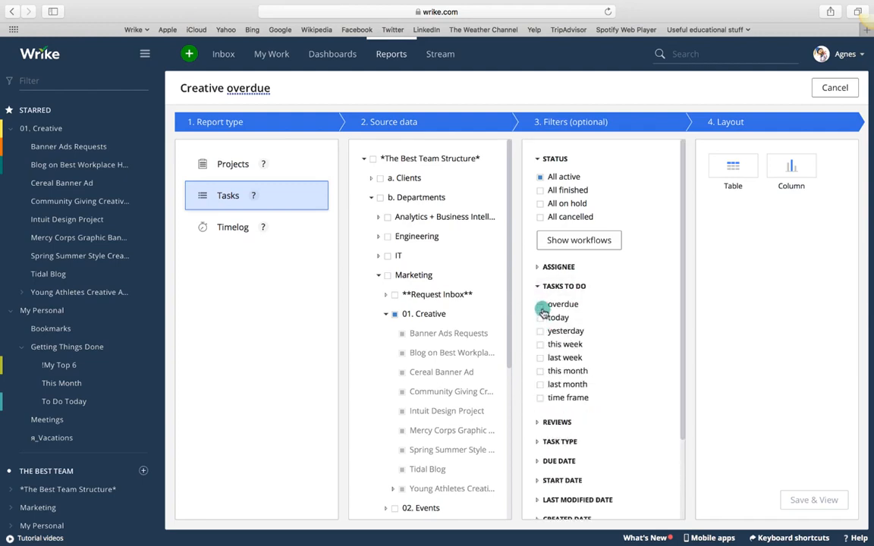
click(540, 307)
- Examine the remaining report filters, such as Task Type and Due Date
scroll(592, 334, down, 3)
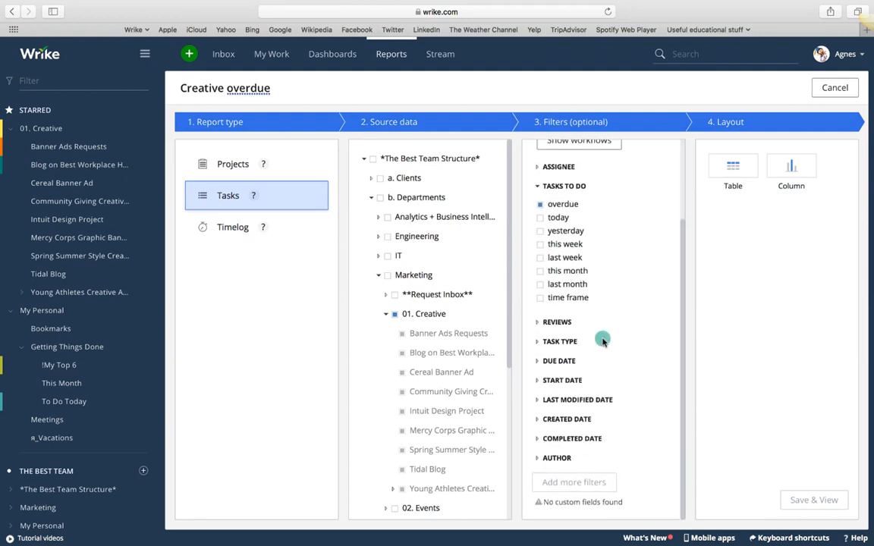
click(544, 326)
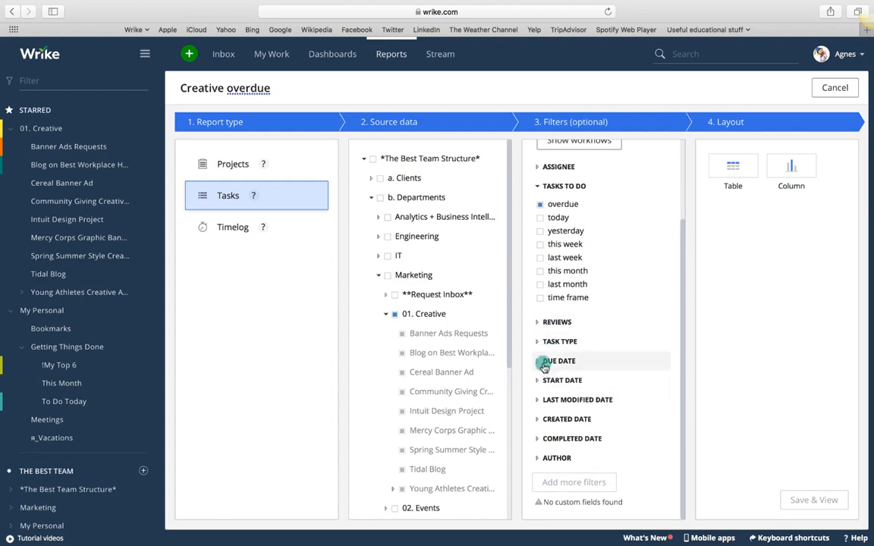
click(538, 345)
click(538, 345)
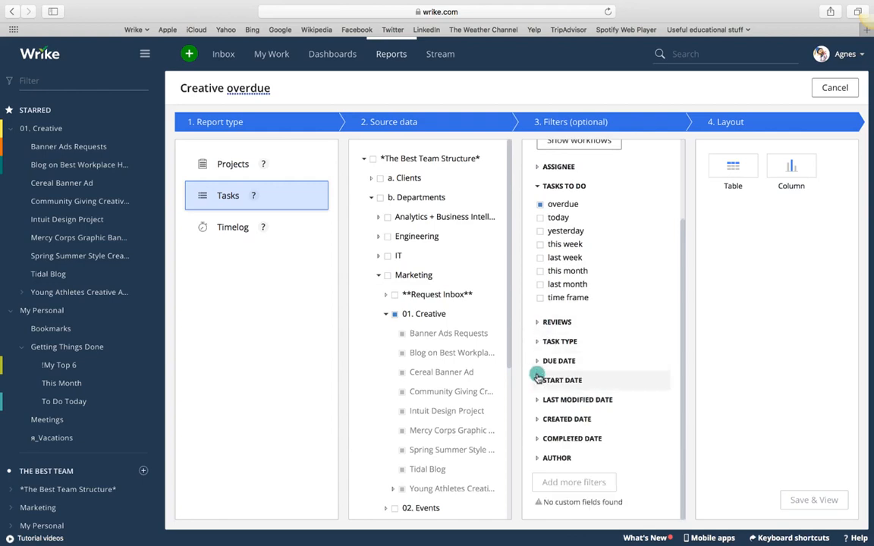
click(537, 362)
click(537, 362)
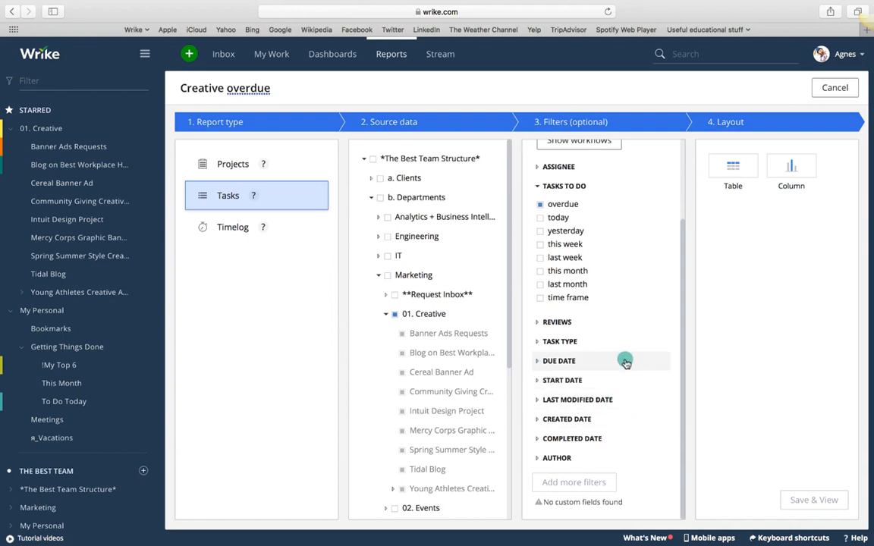
scroll(624, 361, up, 3)
- Choose the Table layout grouped by Status Group, look over the additional grouping options, and save and view the report
click(729, 170)
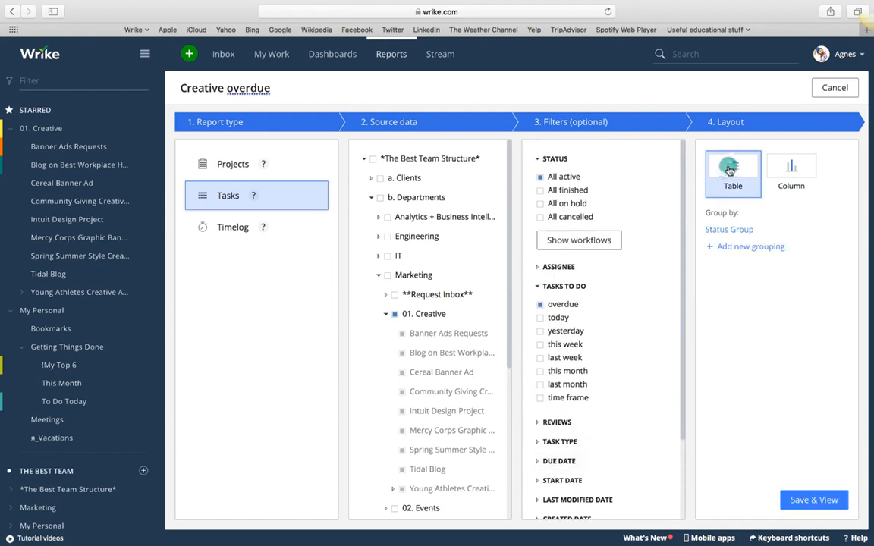
click(742, 246)
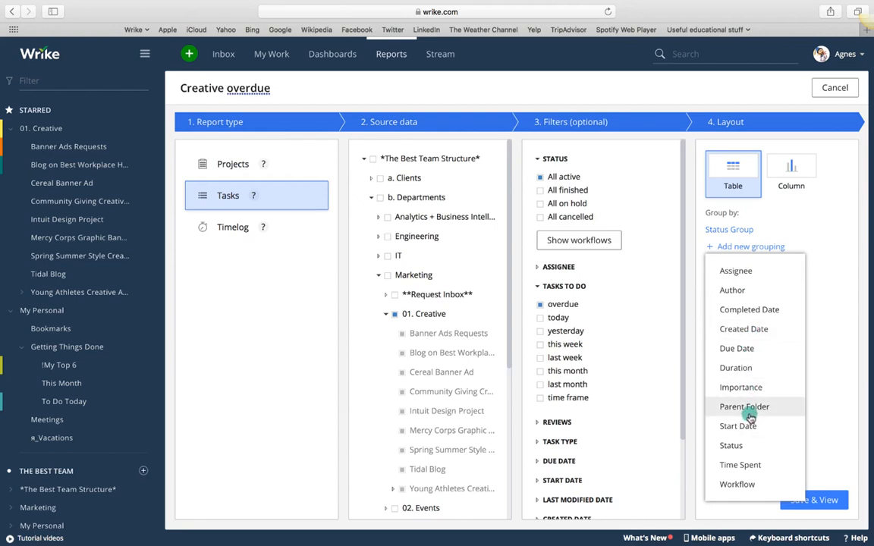
click(825, 380)
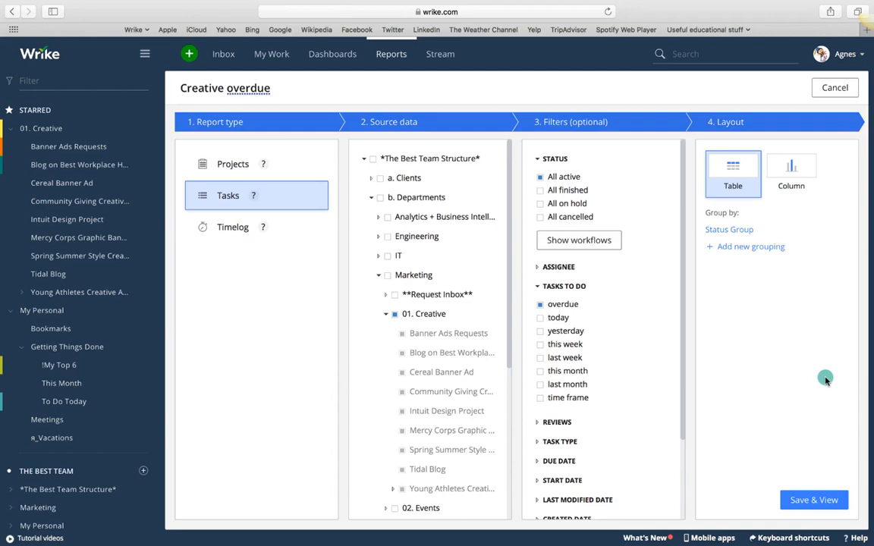
click(808, 498)
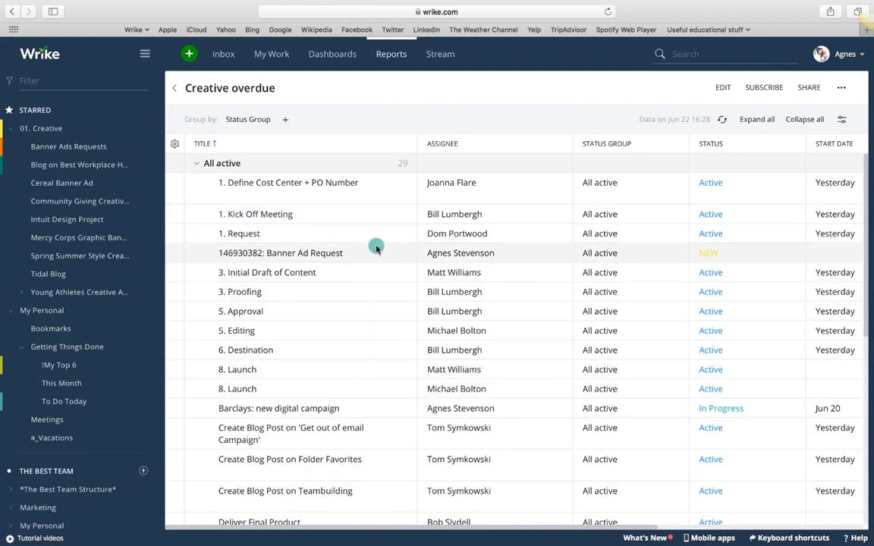
- Turn off text wrapping in the report table and hide the folder sidebar
click(841, 121)
click(792, 144)
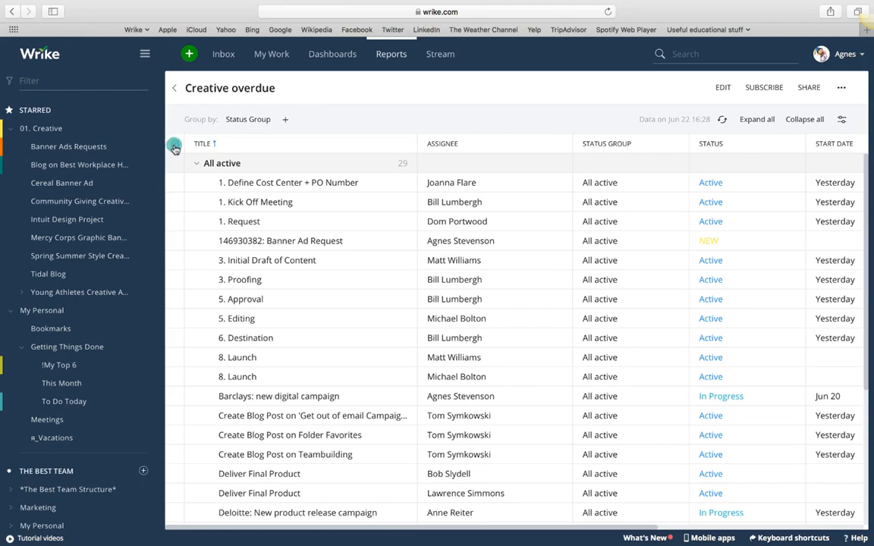
click(141, 53)
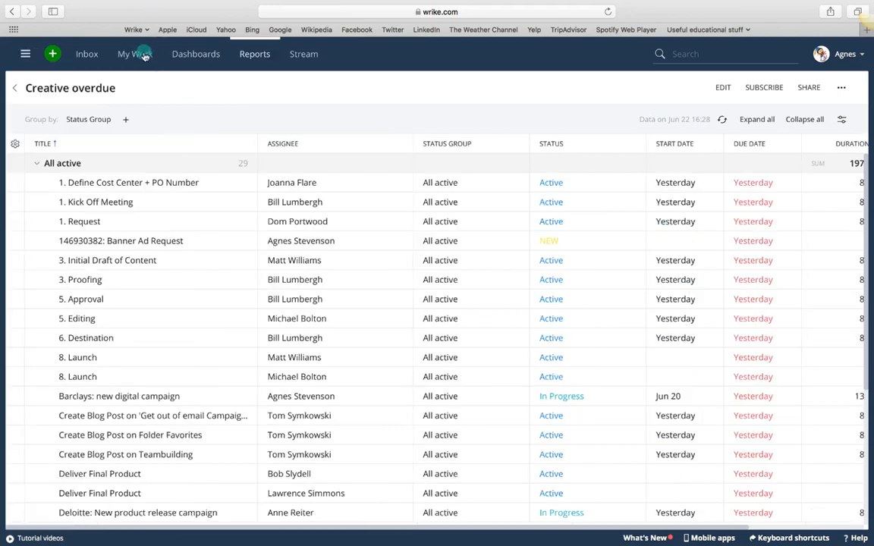
- Hide the Status Group, Duration and Start Date columns and look over the report's overdue tasks
click(14, 144)
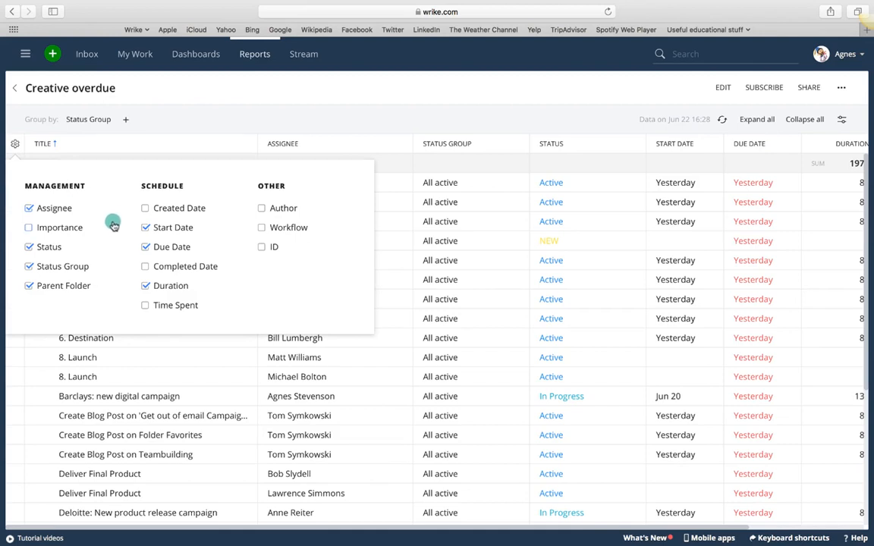
click(28, 267)
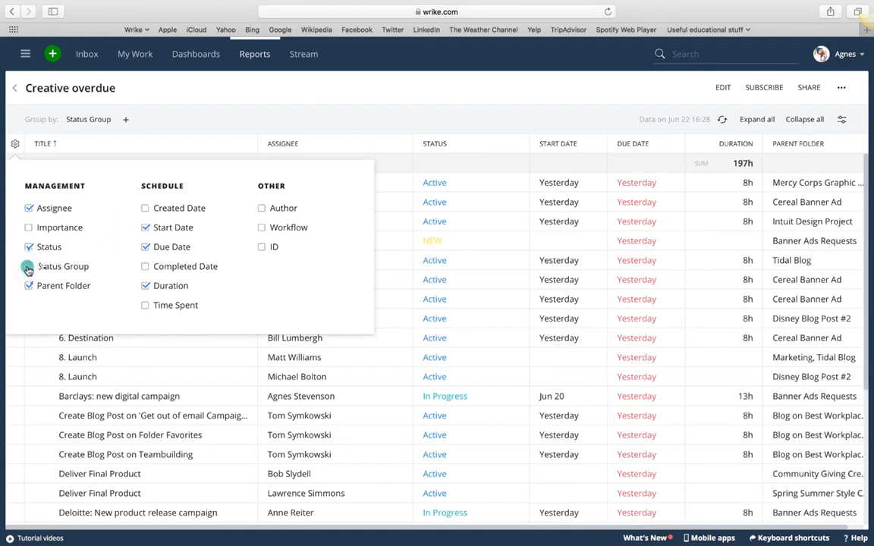
click(145, 286)
click(144, 228)
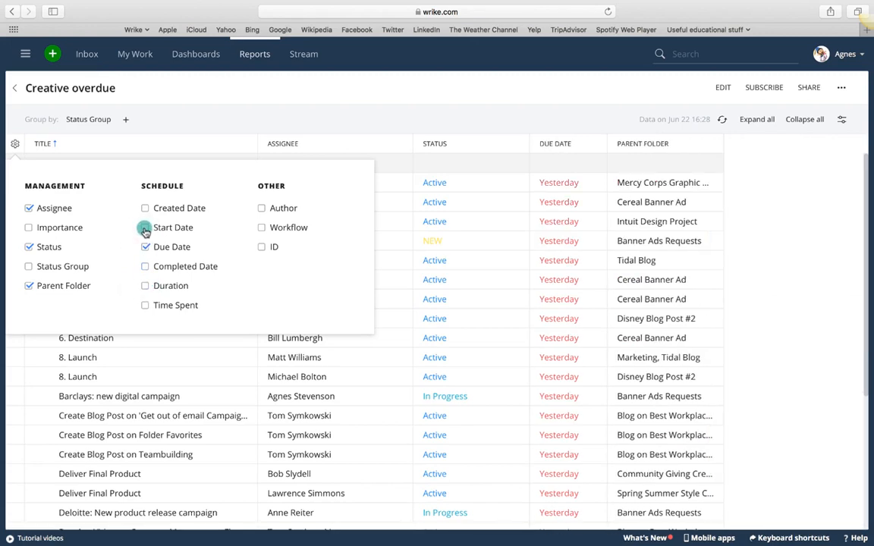
click(155, 249)
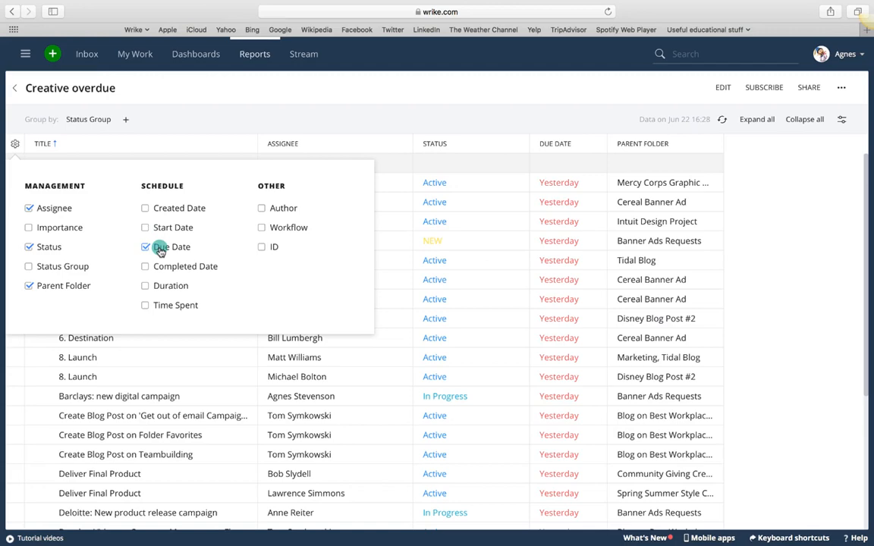
click(791, 269)
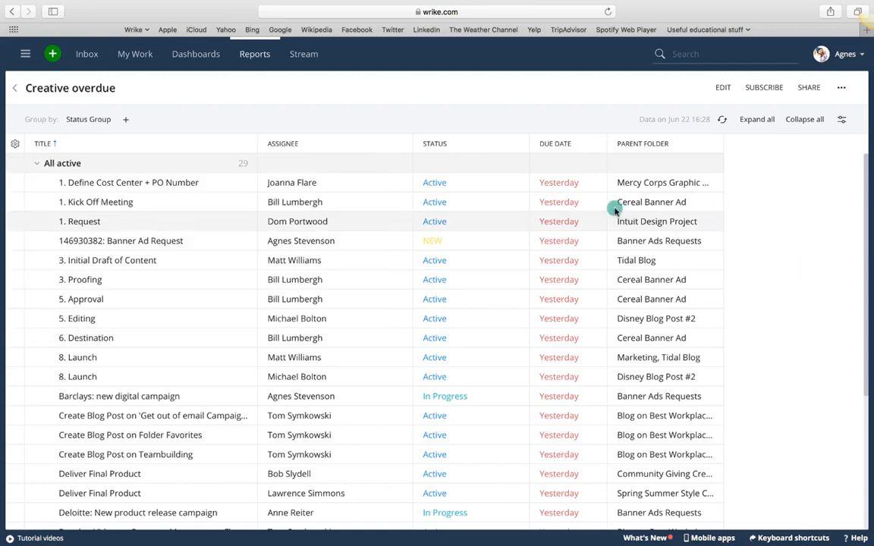
scroll(551, 294, down, 3)
scroll(552, 294, up, 3)
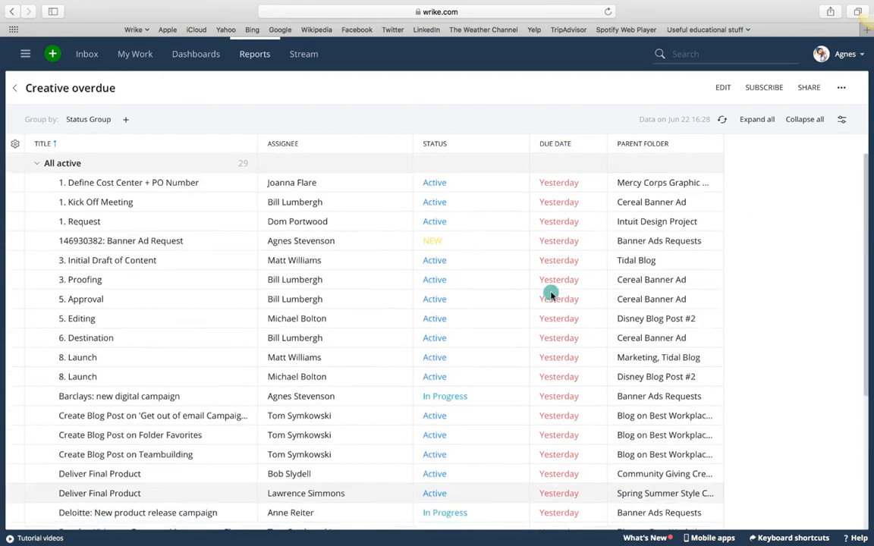
- Sort the report table by status in ascending order and look over the overdue tasks through the end of the list
scroll(473, 277, down, 1)
scroll(455, 262, up, 1)
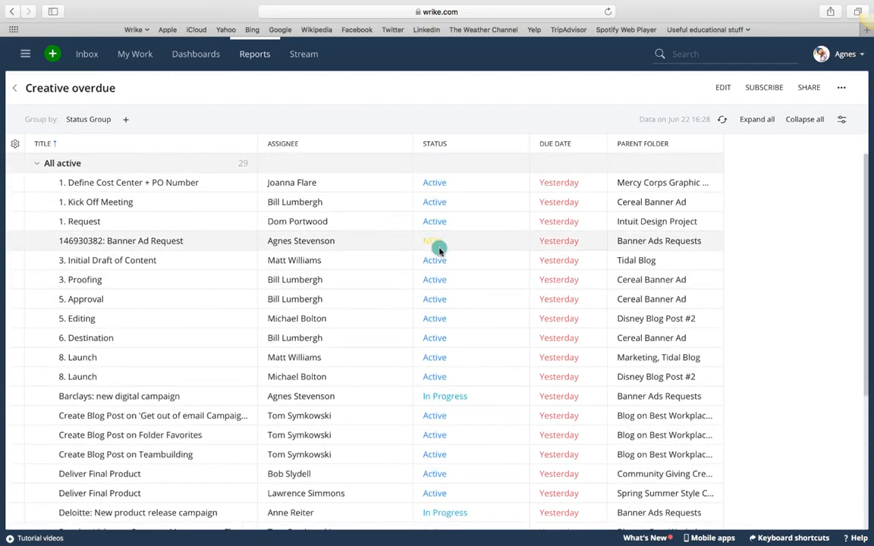
scroll(470, 269, down, 5)
scroll(470, 270, up, 5)
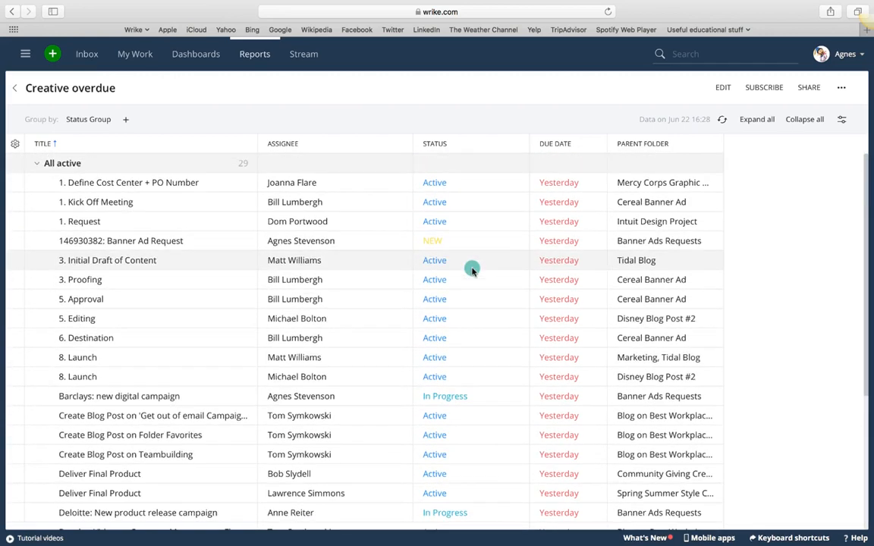
click(470, 146)
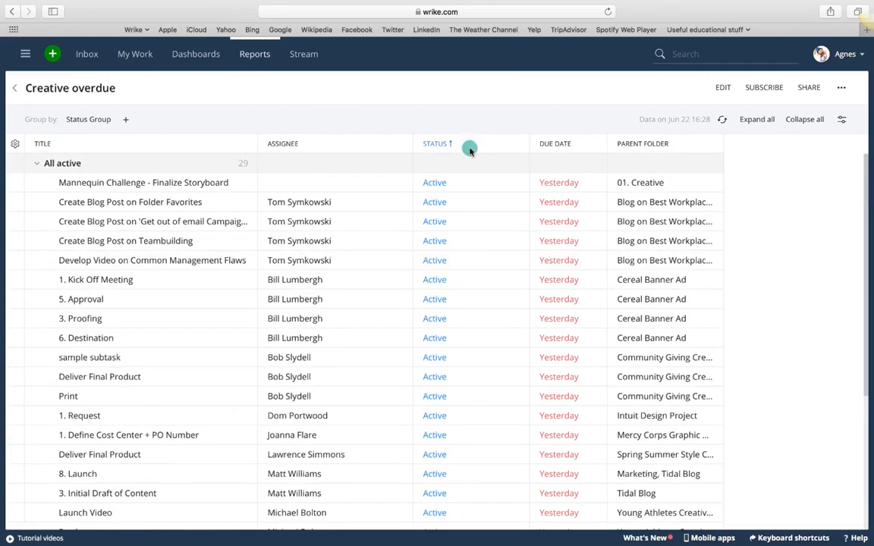
scroll(474, 175, down, 5)
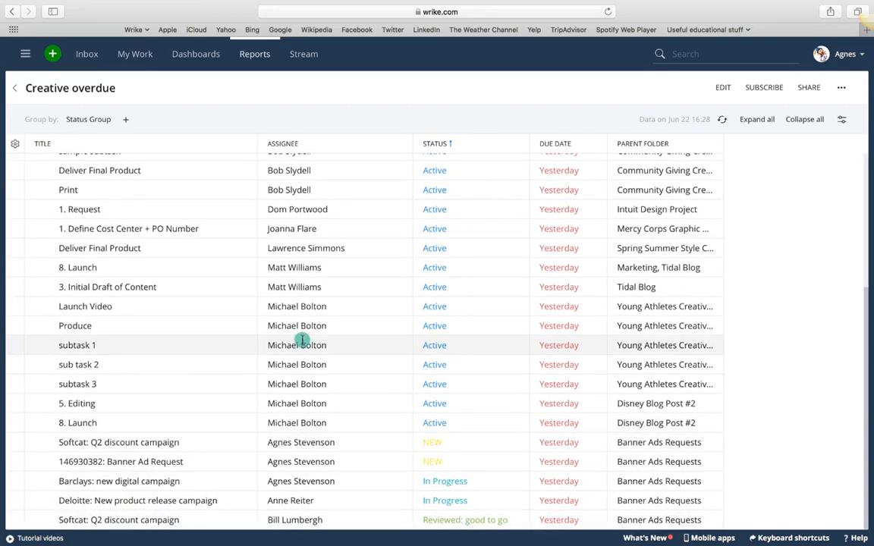
scroll(301, 339, up, 5)
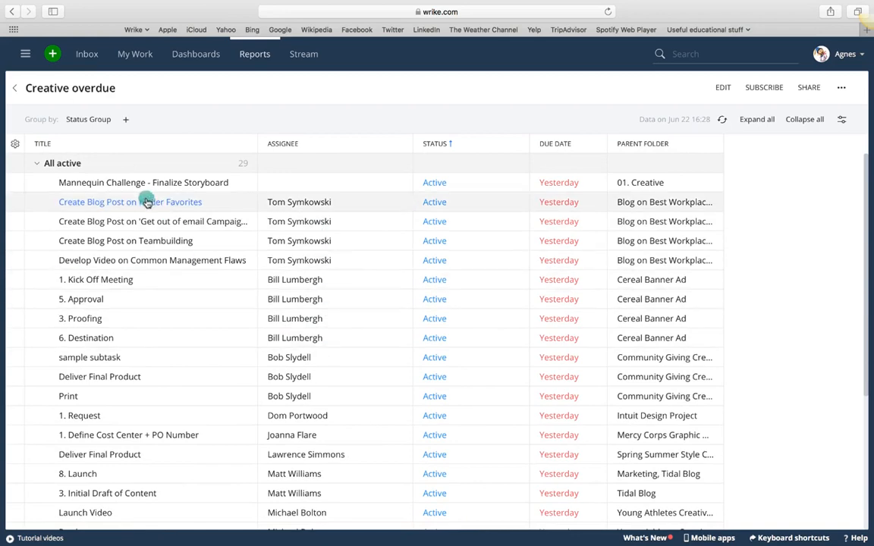
scroll(146, 302, down, 3)
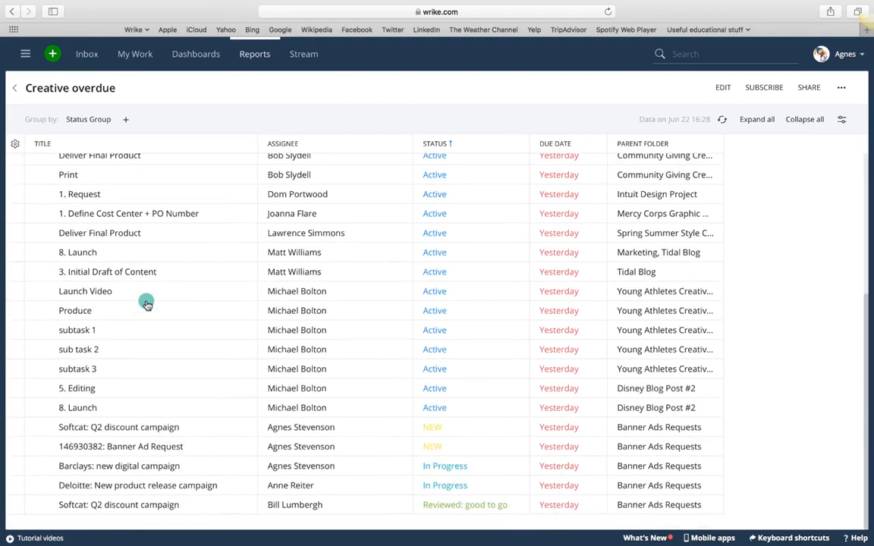
scroll(146, 303, up, 3)
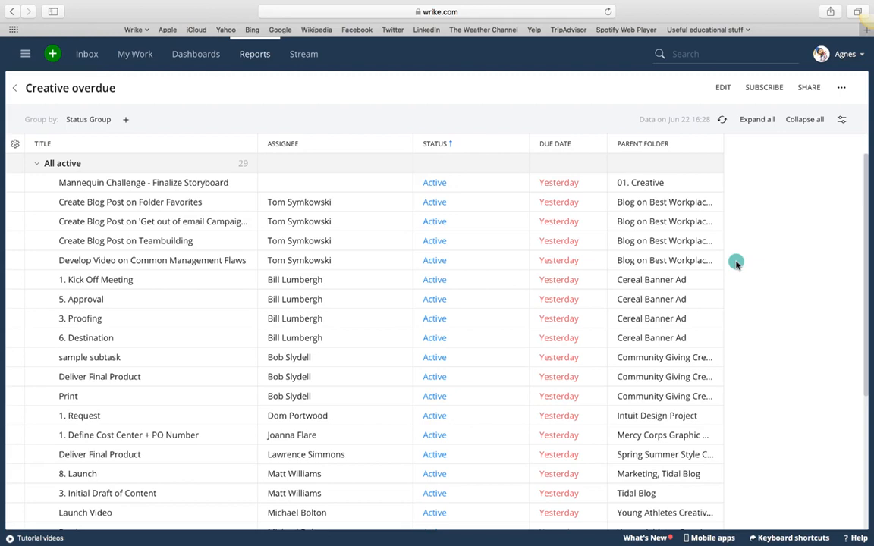
- Subscribe to the Creative overdue report for delivery on Fridays only at 12:00 PM, and review the subscription settings
click(768, 89)
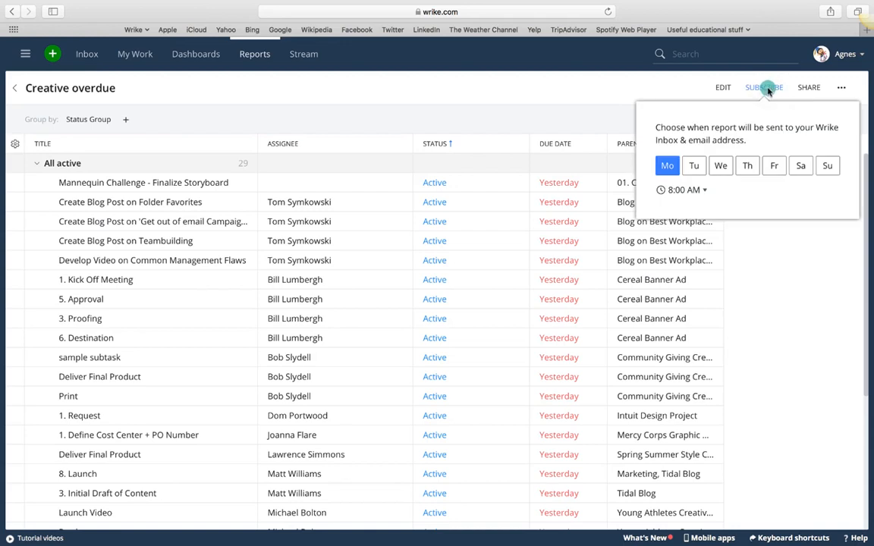
click(773, 166)
click(672, 167)
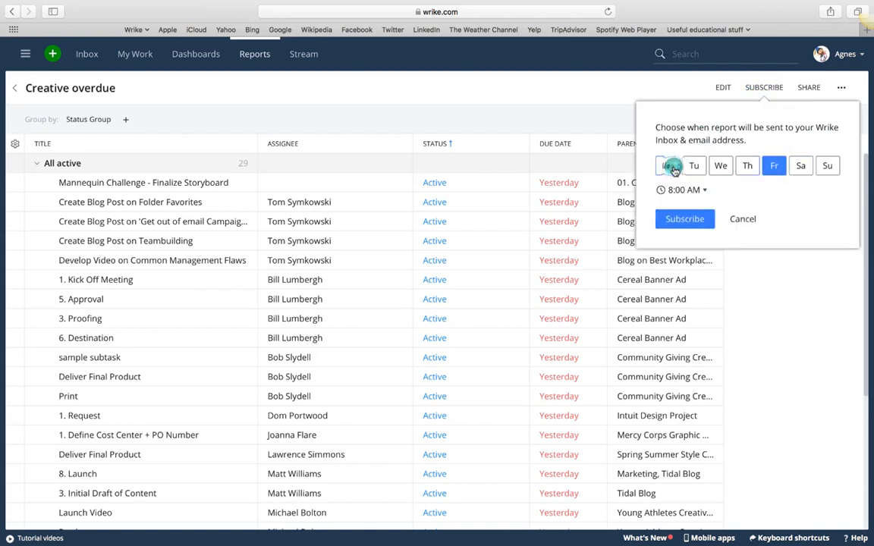
click(691, 190)
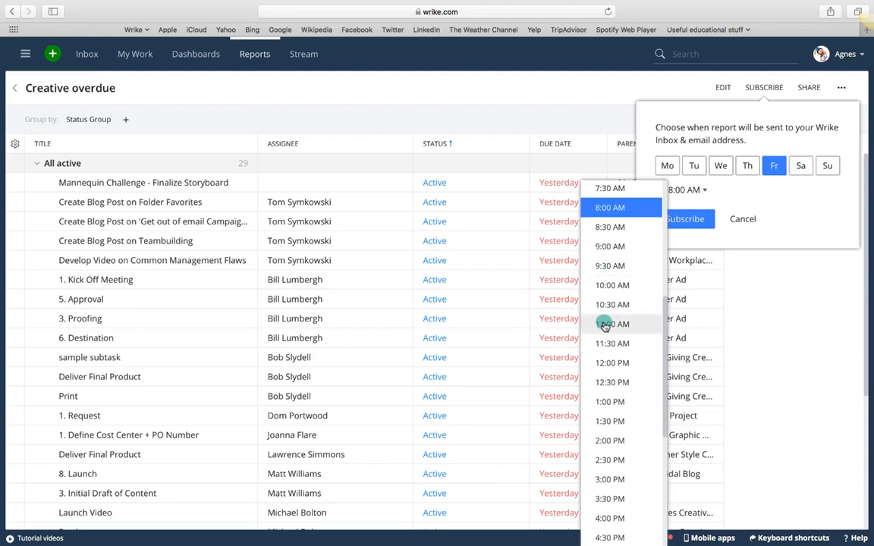
click(608, 364)
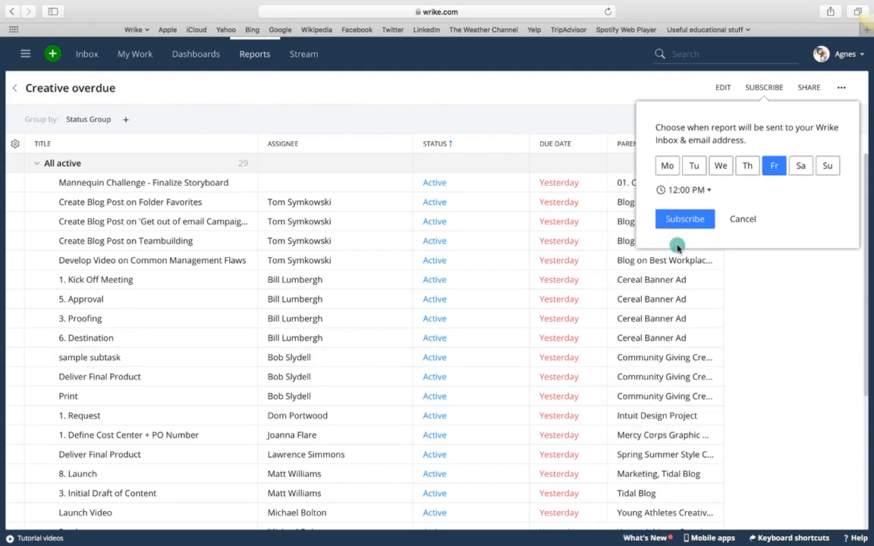
click(685, 218)
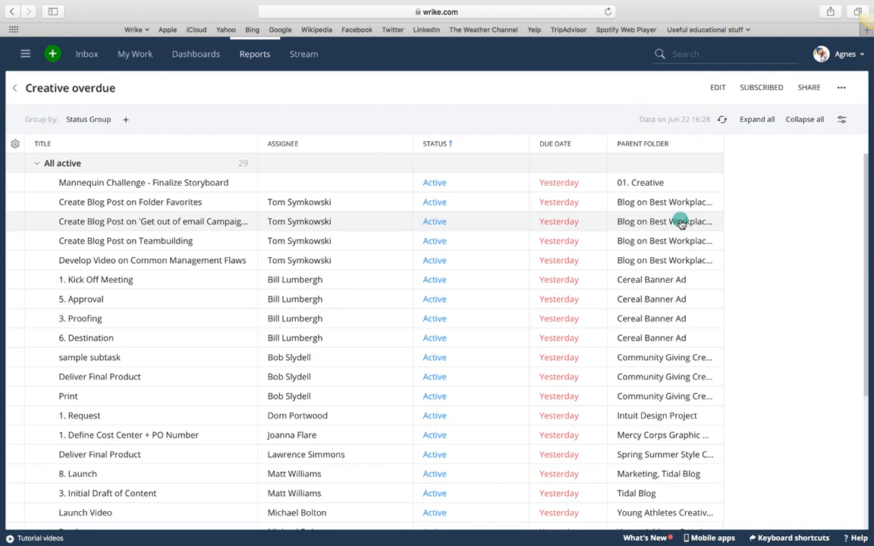
click(748, 87)
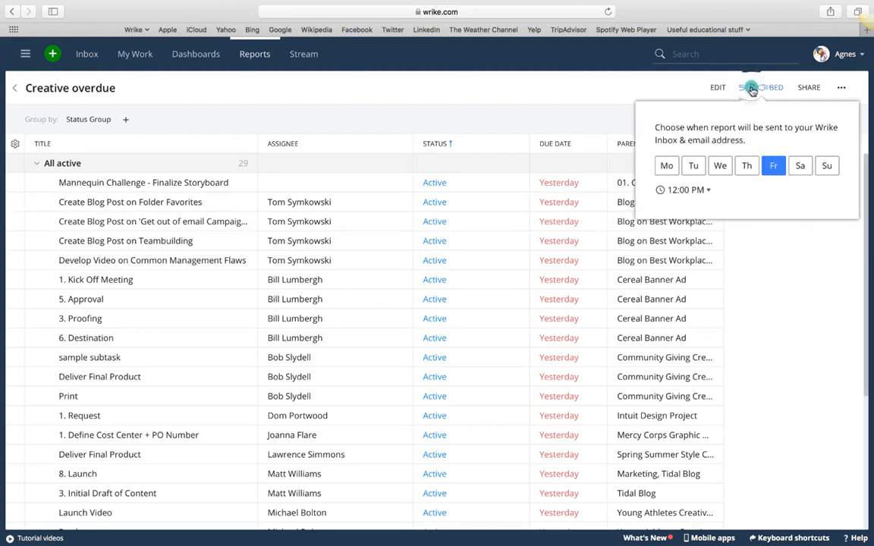
click(759, 268)
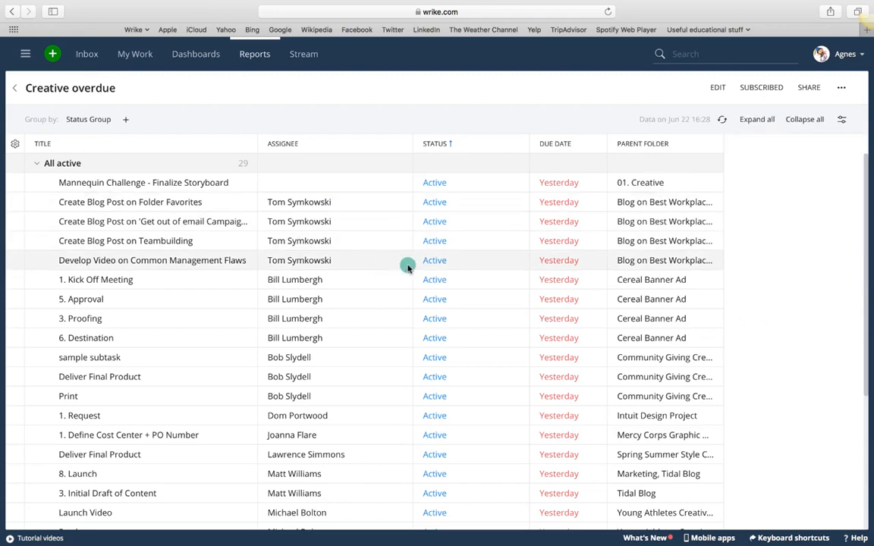
- Share the Creative overdue report with the Designers group and look over the full task list again
click(806, 87)
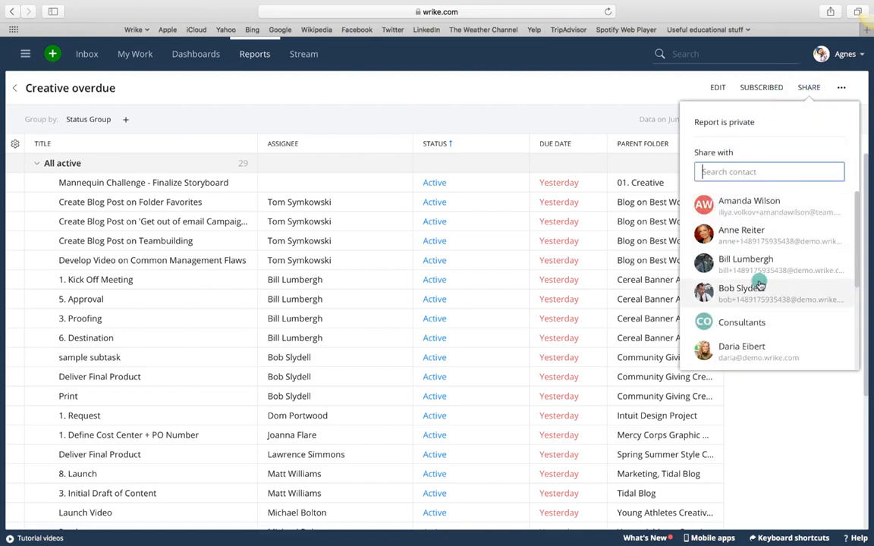
text(c)
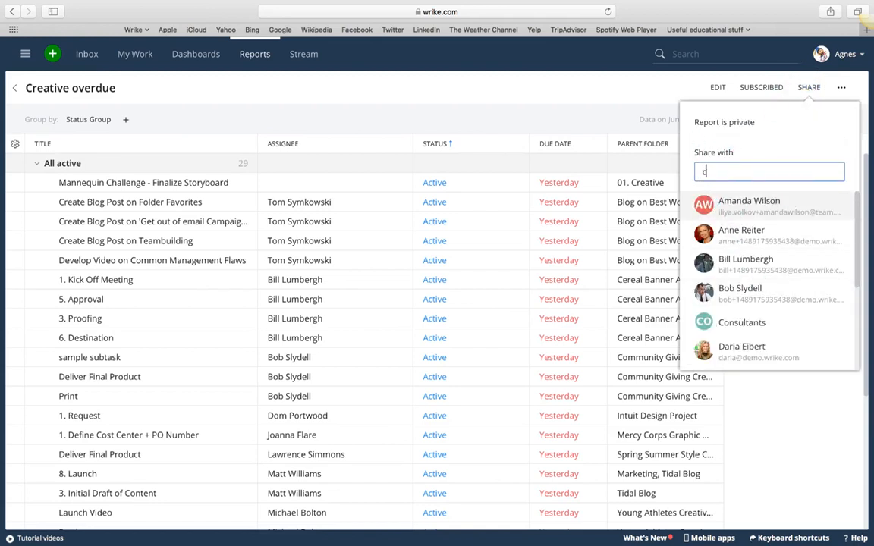
text(e)
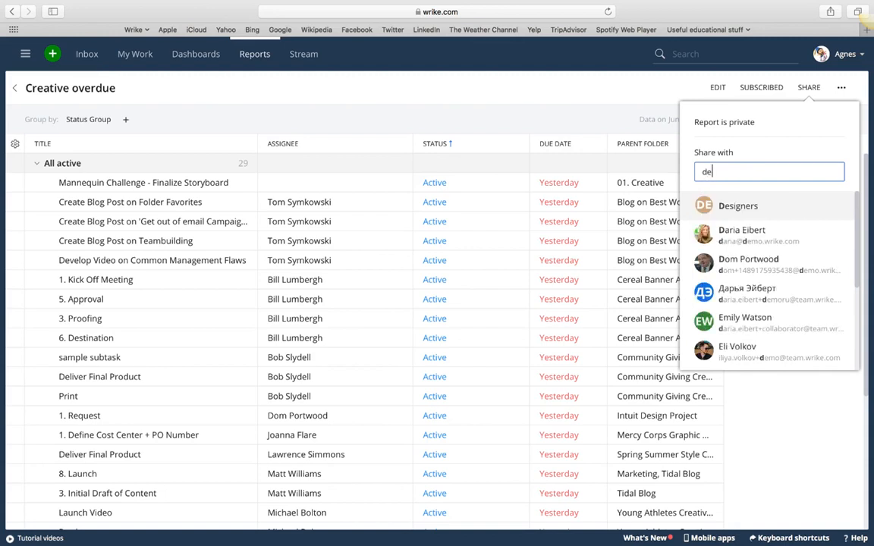
click(709, 206)
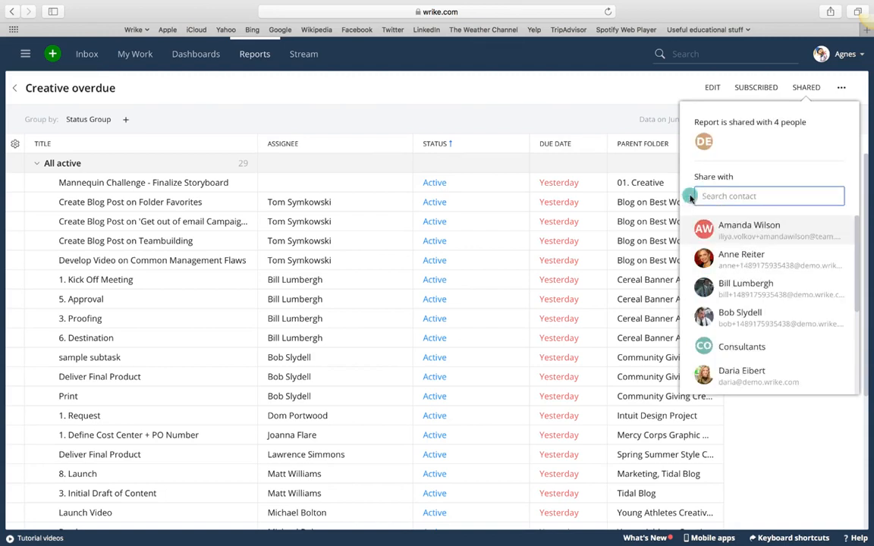
click(598, 106)
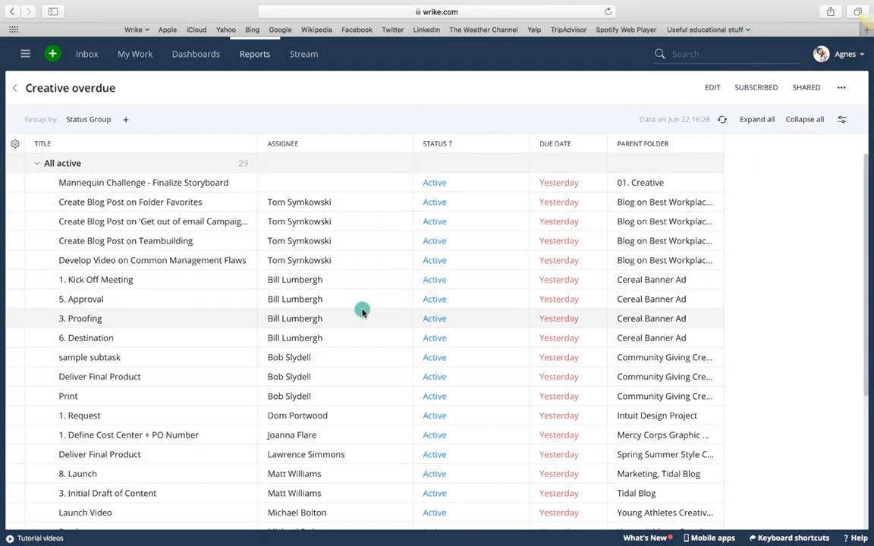
scroll(361, 308, down, 5)
scroll(361, 308, up, 5)
scroll(208, 228, down, 5)
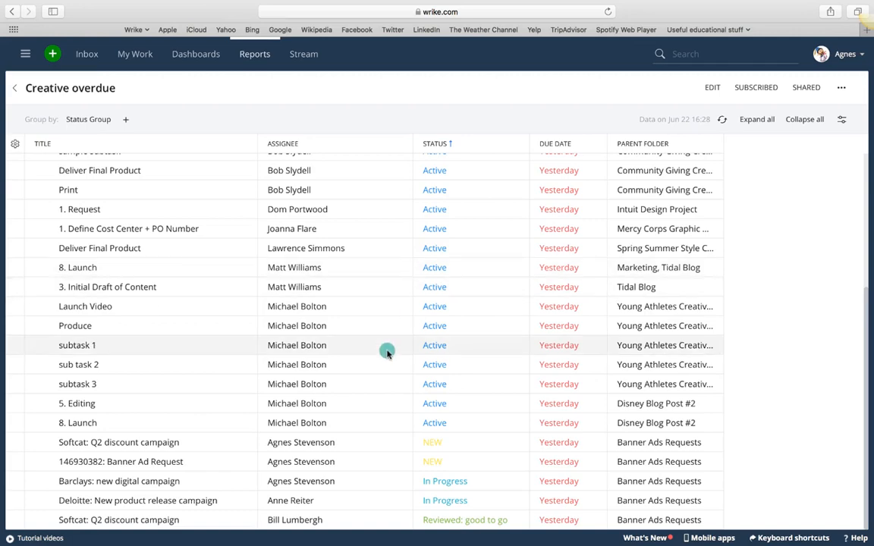
scroll(387, 353, up, 5)
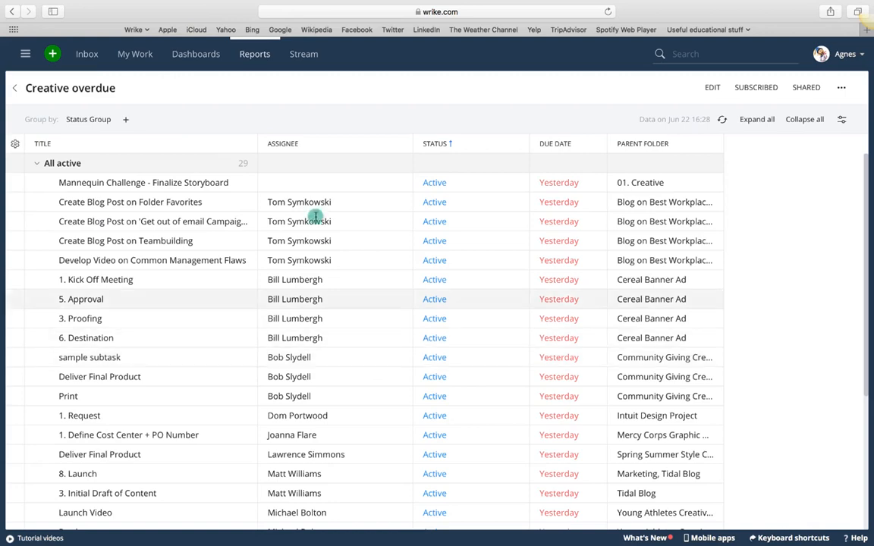
- Open the Stream, filter it to updates on tasks assigned to me, and look through the updates
click(307, 56)
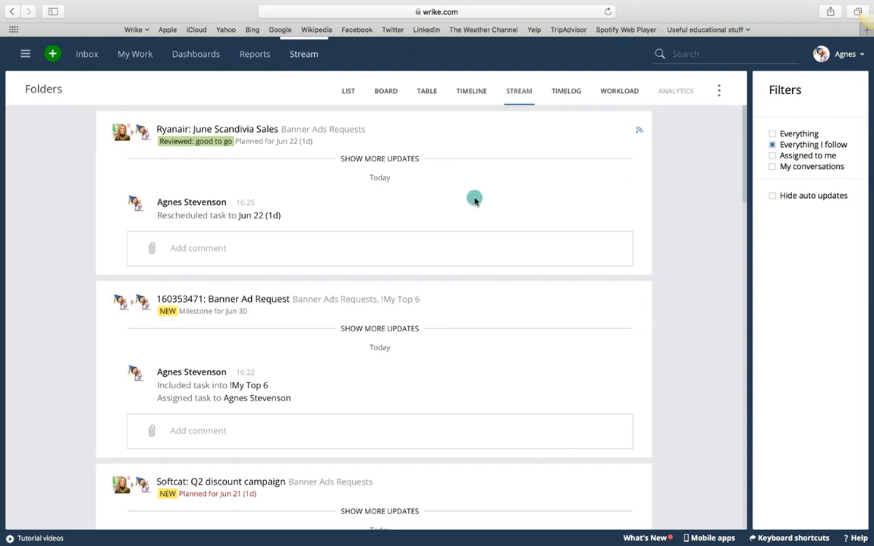
scroll(474, 197, down, 5)
scroll(474, 197, up, 10)
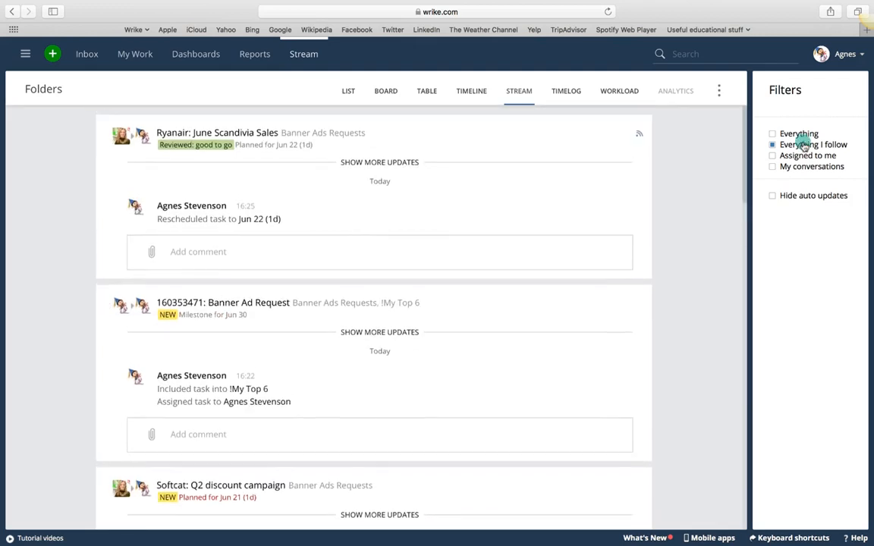
click(770, 155)
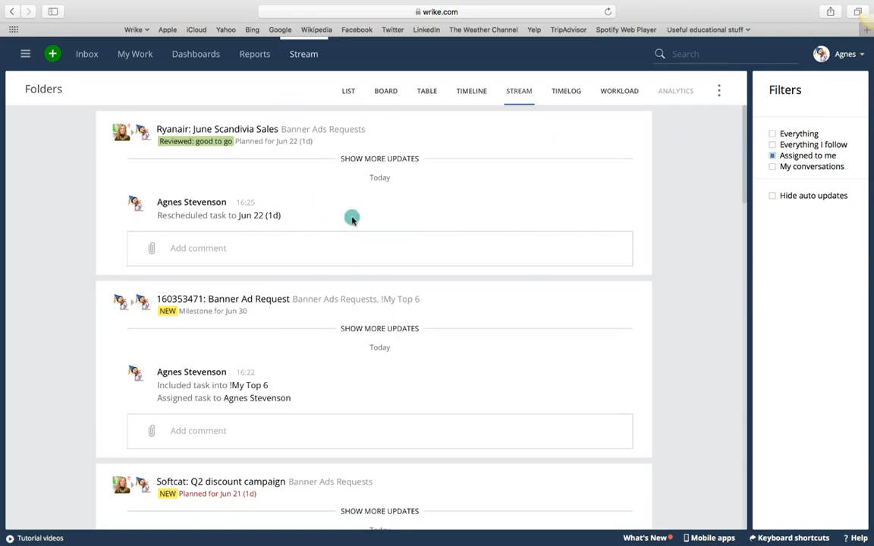
scroll(395, 319, down, 3)
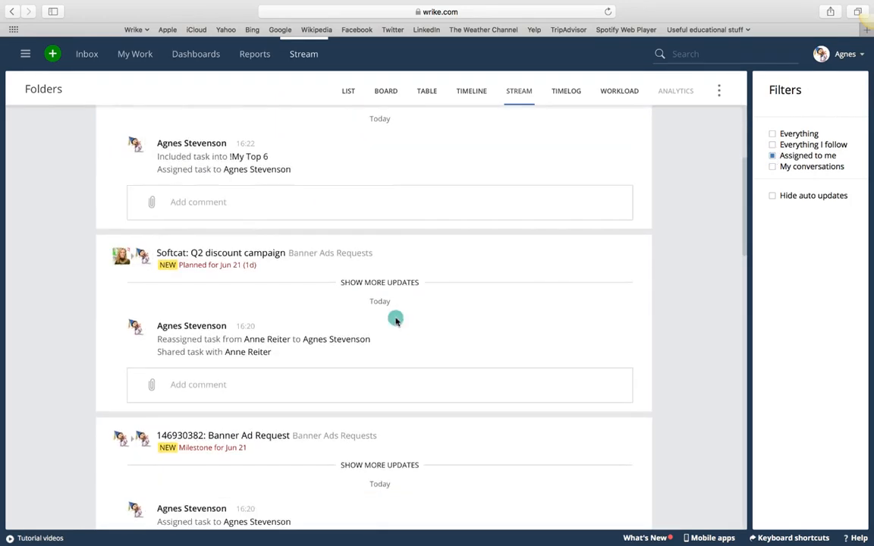
scroll(395, 319, up, 3)
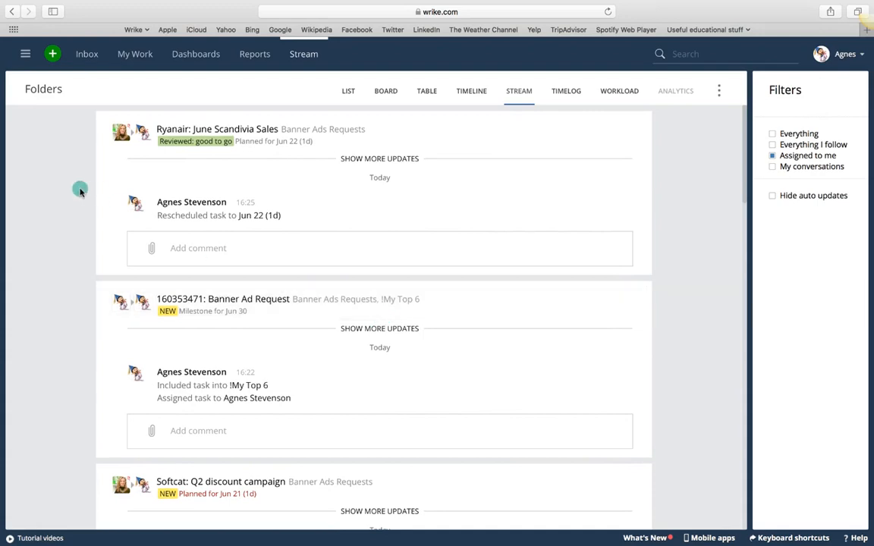
- Show the folder sidebar beside the Stream
click(28, 57)
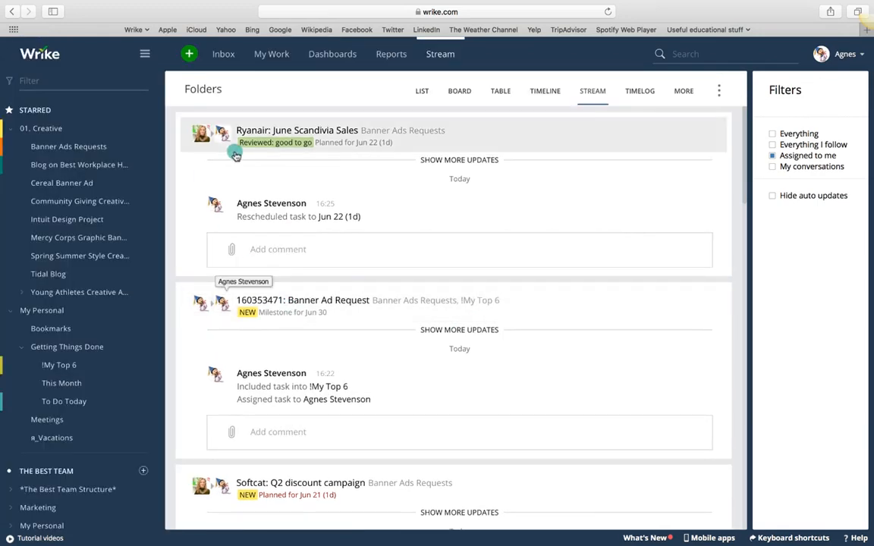